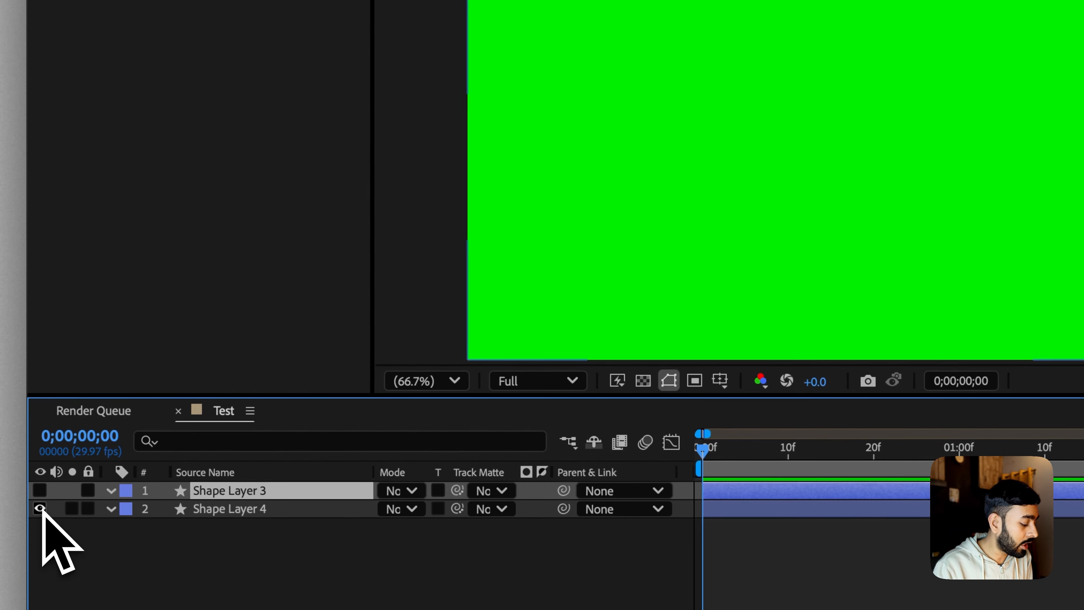
# Step: Compare the two shape layers by toggling Shape Layer 3's visibility, and check its fill colour without changing it
pyautogui.click(39, 490)
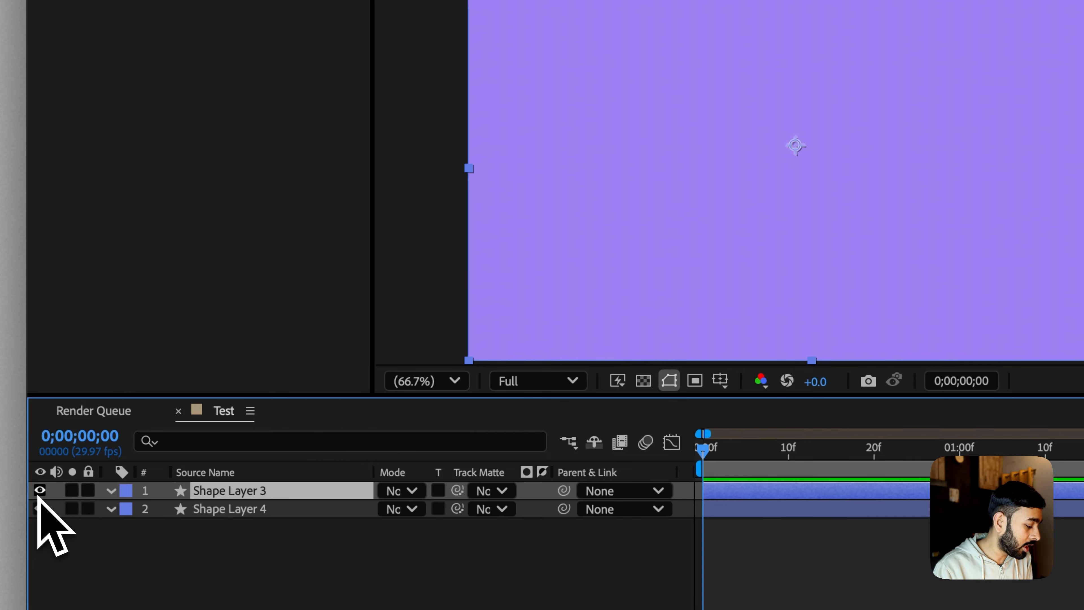
pyautogui.click(40, 491)
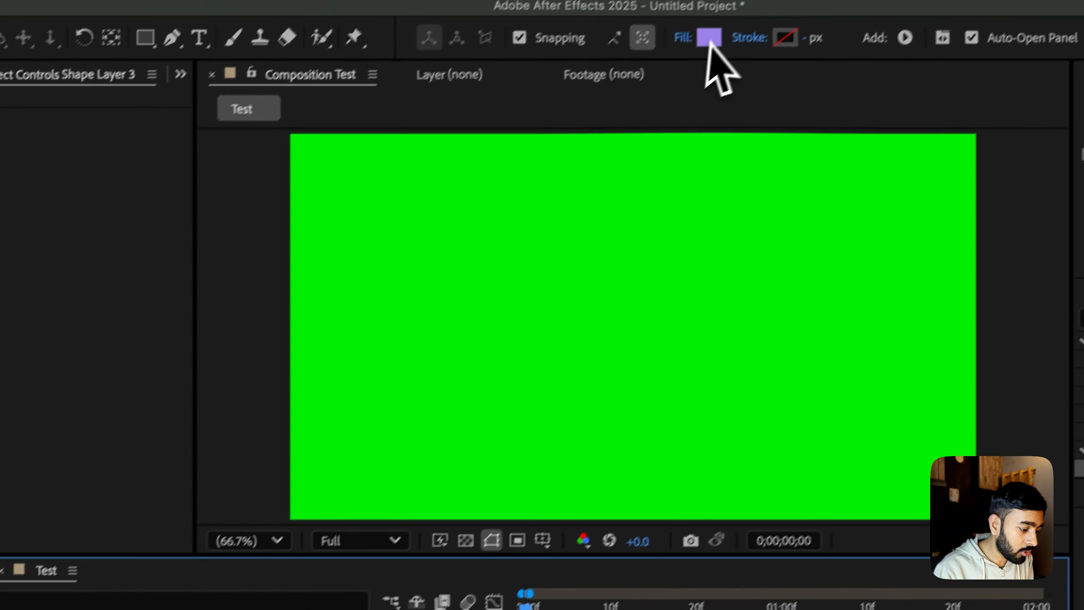
pyautogui.click(707, 38)
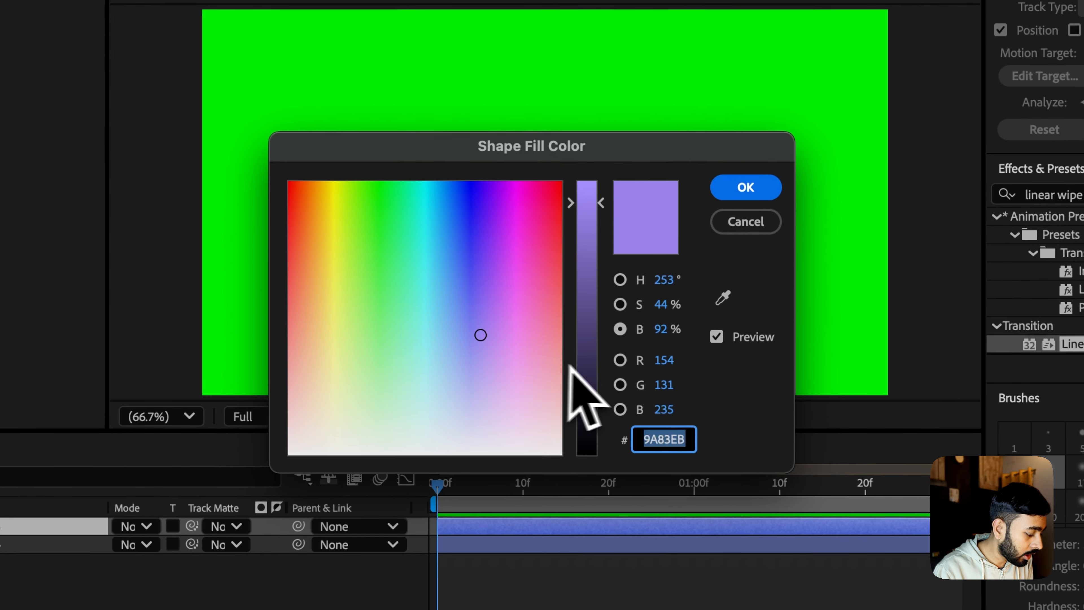
pyautogui.click(745, 221)
# Step: Change the fill colour of Shape Layer 4 to a softer, lighter green
pyautogui.click(2, 544)
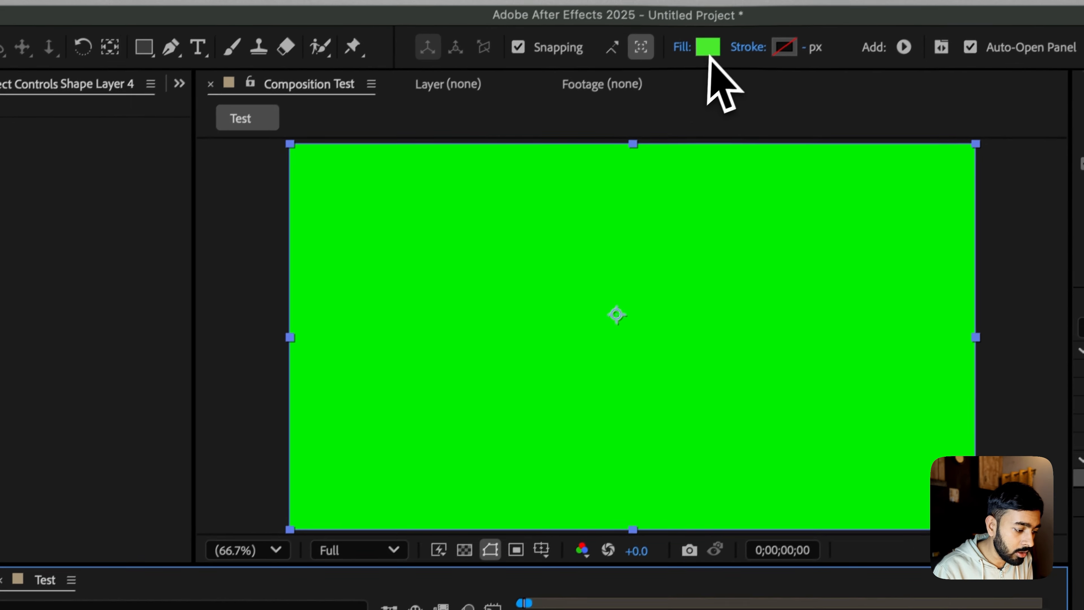
pyautogui.click(706, 46)
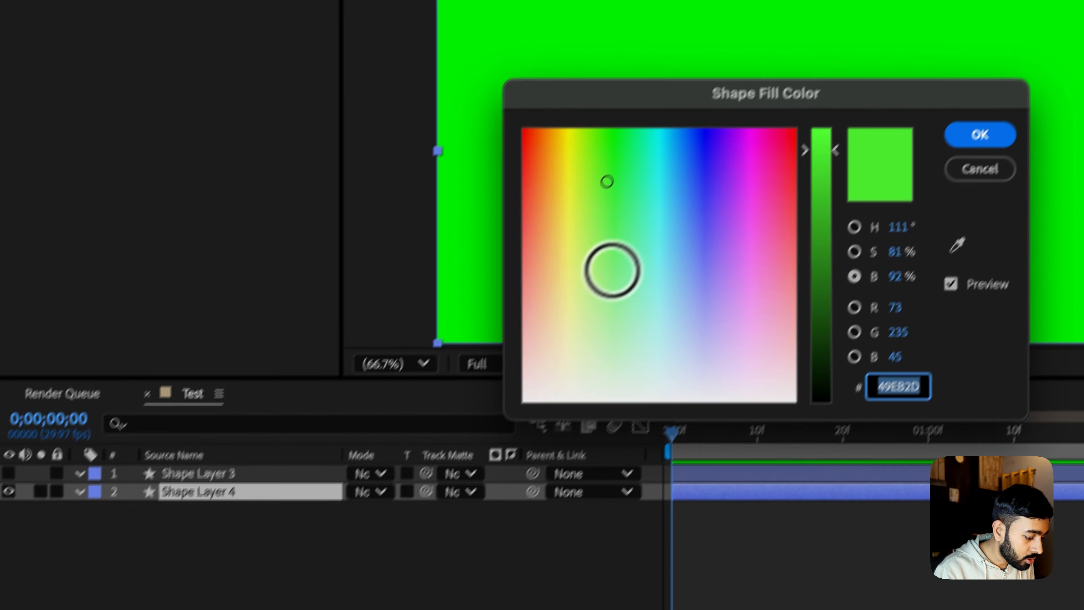
pyautogui.click(625, 278)
pyautogui.press('Return')
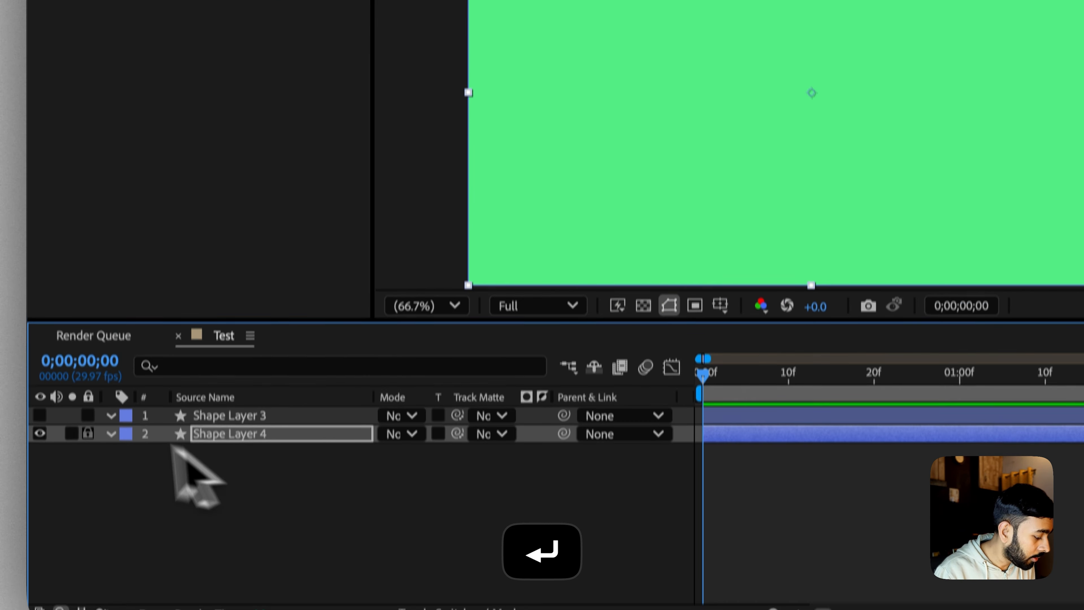
# Step: Toggle Shape Layer 3's visibility to compare it with the layer beneath, and select Shape Layer 3
pyautogui.click(40, 415)
pyautogui.click(40, 415)
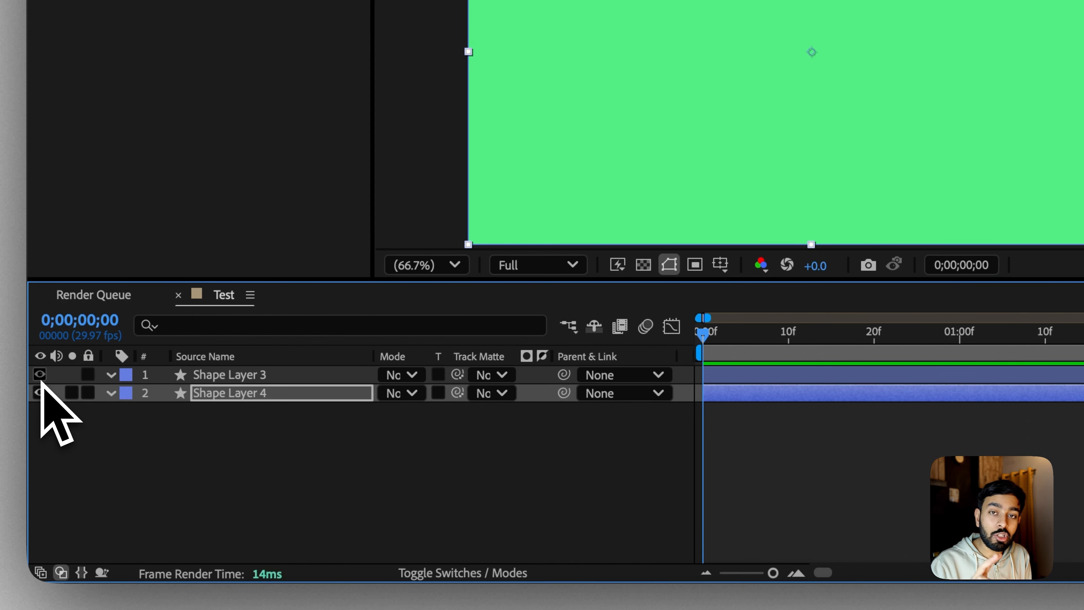
pyautogui.click(40, 375)
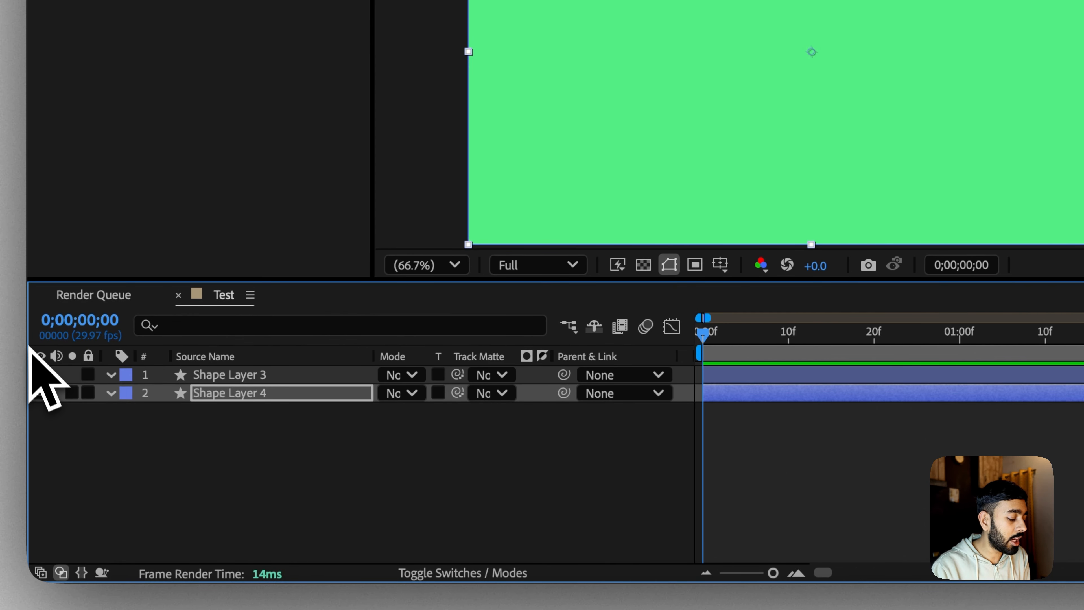
pyautogui.click(253, 393)
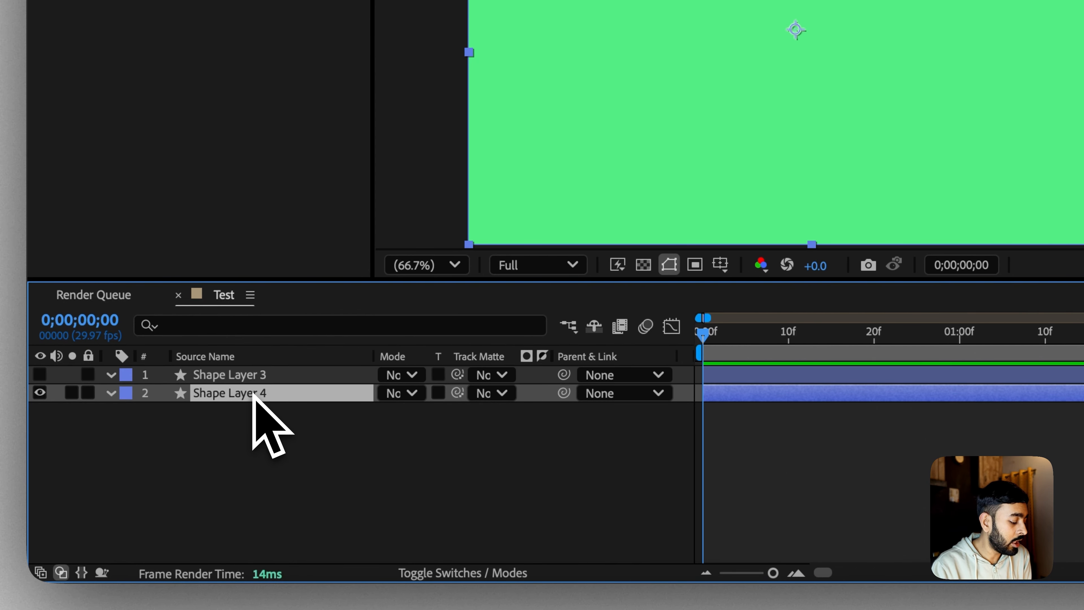
pyautogui.click(245, 376)
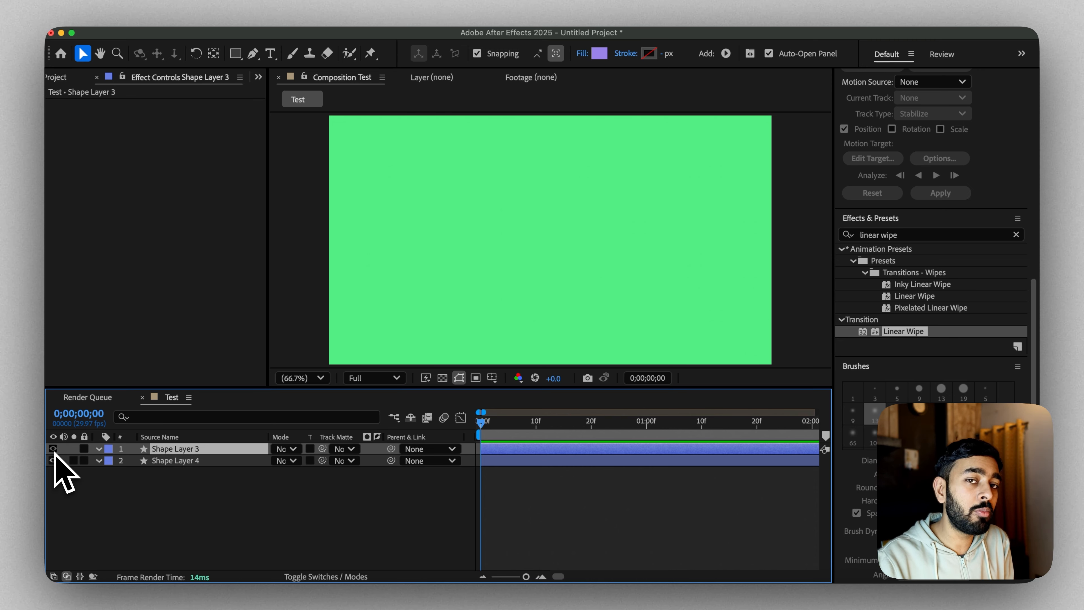
pyautogui.click(53, 449)
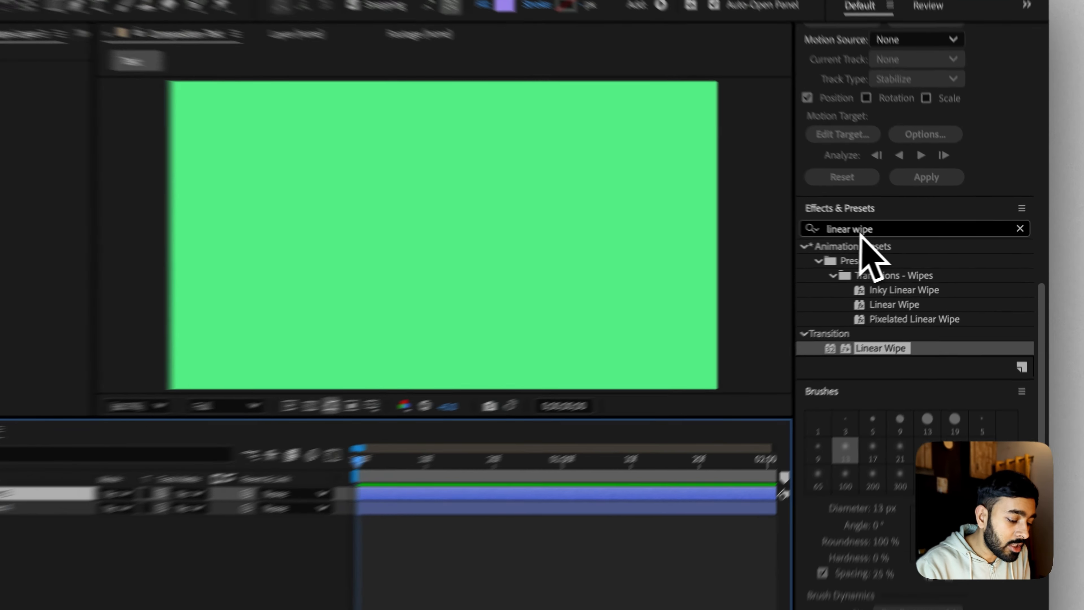
# Step: Find the Linear Wipe transition effect, apply it to Shape Layer 3 and make that layer visible
pyautogui.click(887, 235)
pyautogui.write('li')
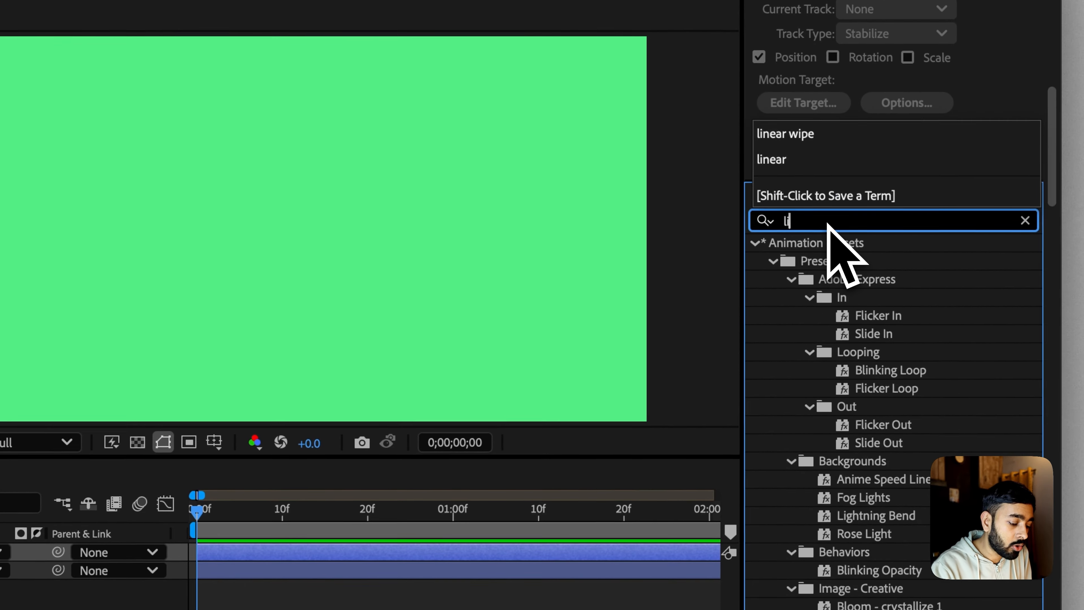
pyautogui.write('near wip')
pyautogui.press('BackSpace')
pyautogui.write('ipe')
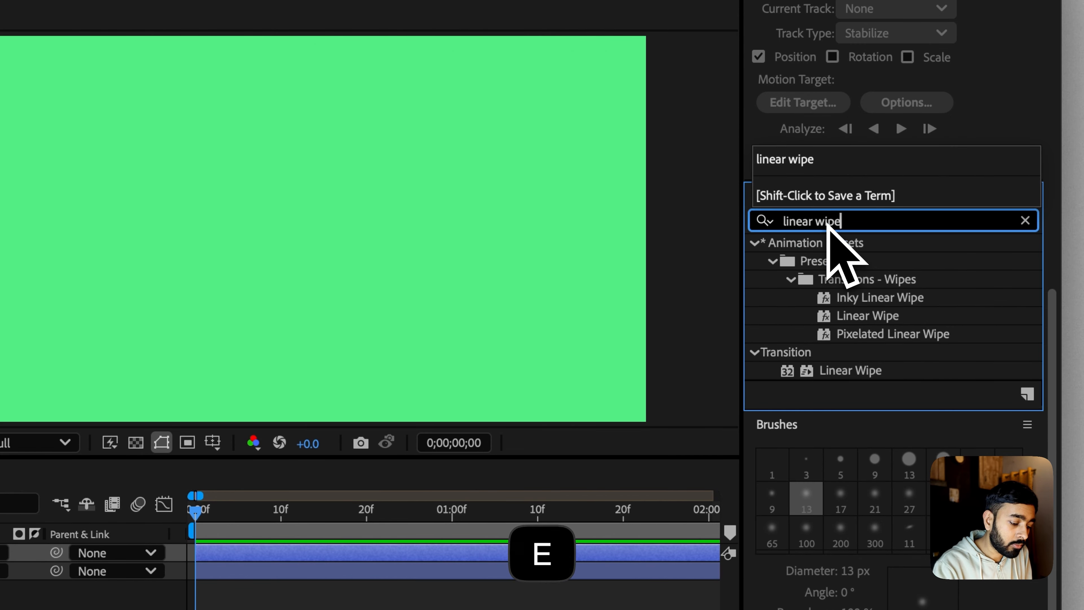
pyautogui.moveTo(871, 370); pyautogui.dragTo(0, 559)
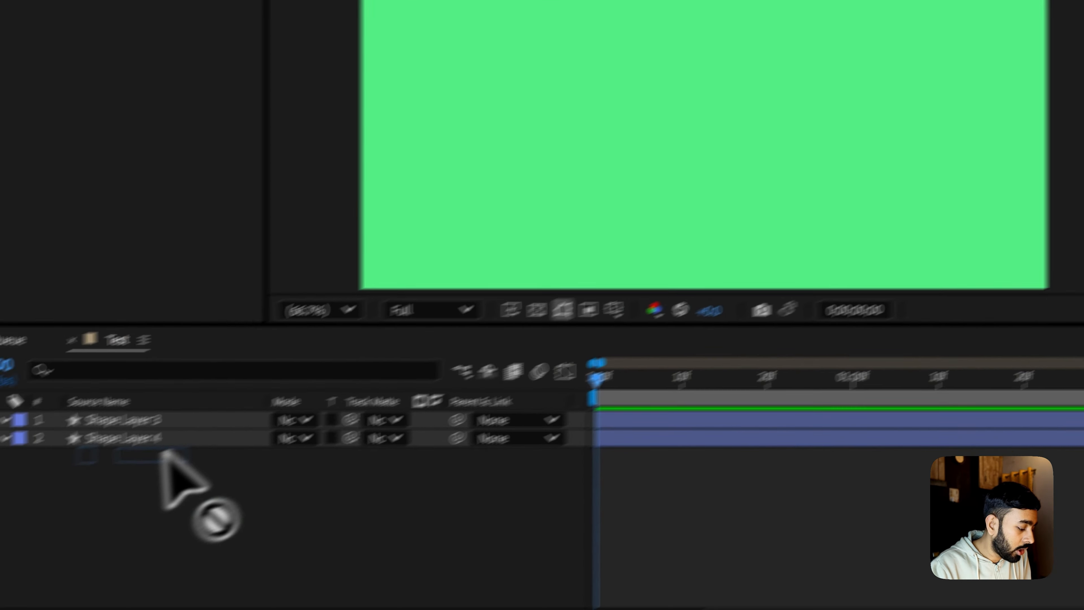
pyautogui.moveTo(281, 389); pyautogui.dragTo(282, 389)
pyautogui.click(28, 379)
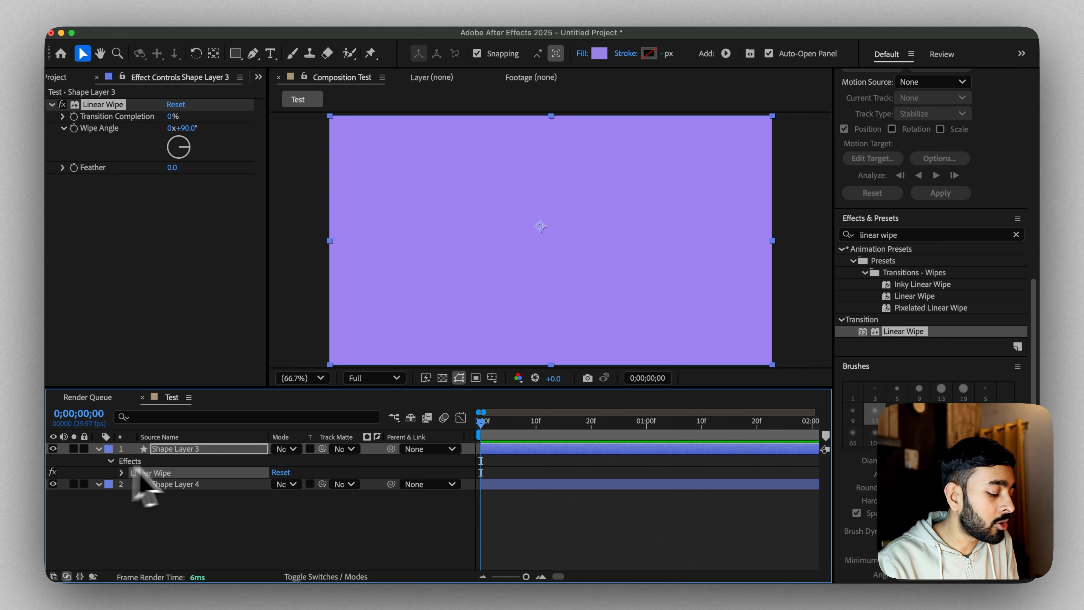
# Step: Keyframe the Linear Wipe's Transition Completion on Shape Layer 3 at 100% on frame 3
pyautogui.hscroll(-5, 509, 482)
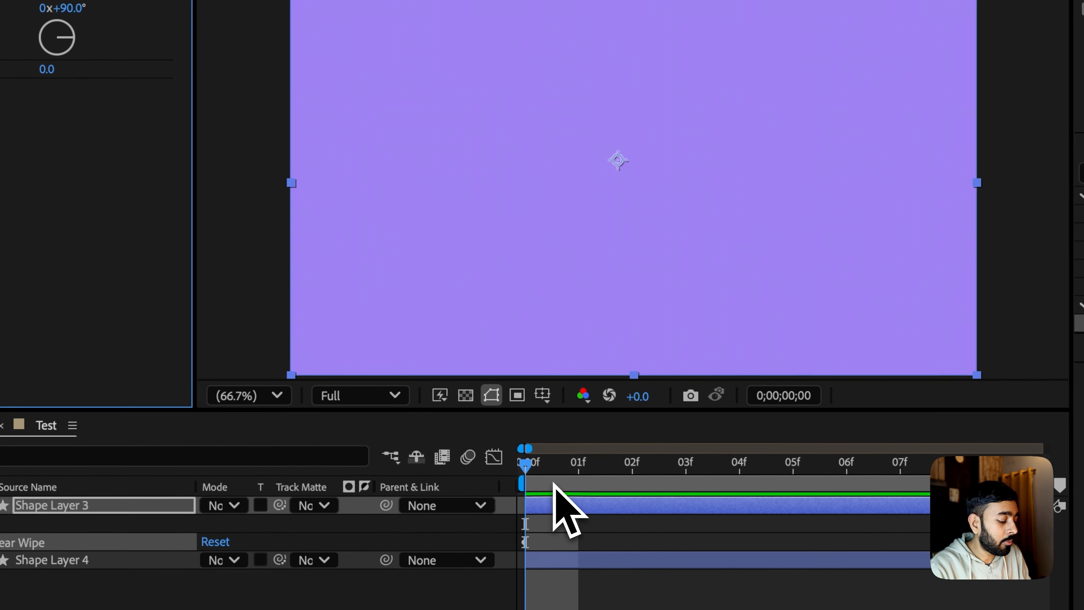
pyautogui.click(562, 485)
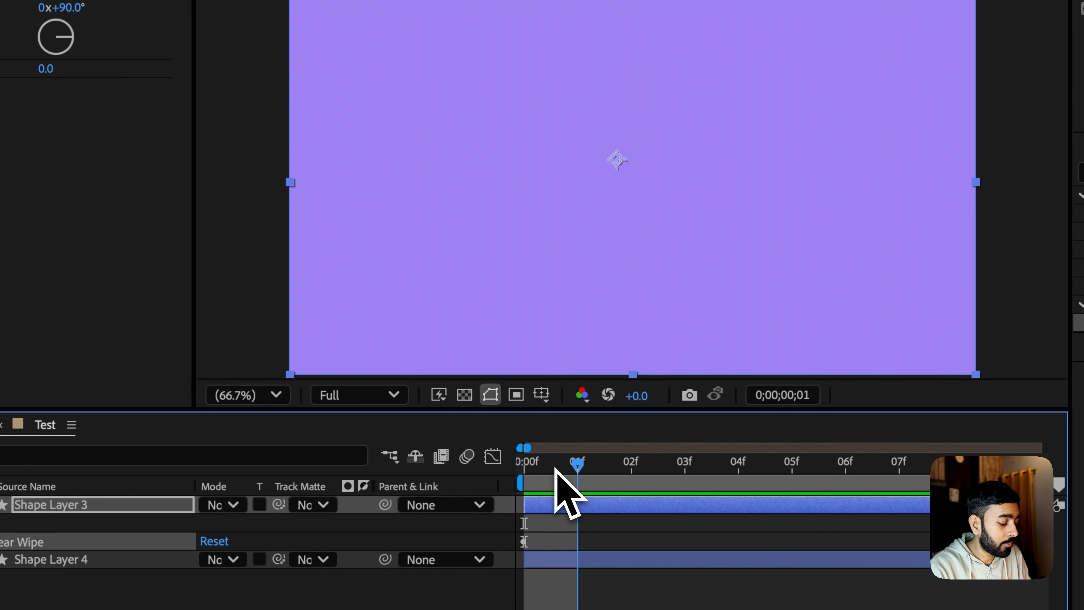
pyautogui.moveTo(576, 466); pyautogui.dragTo(710, 464)
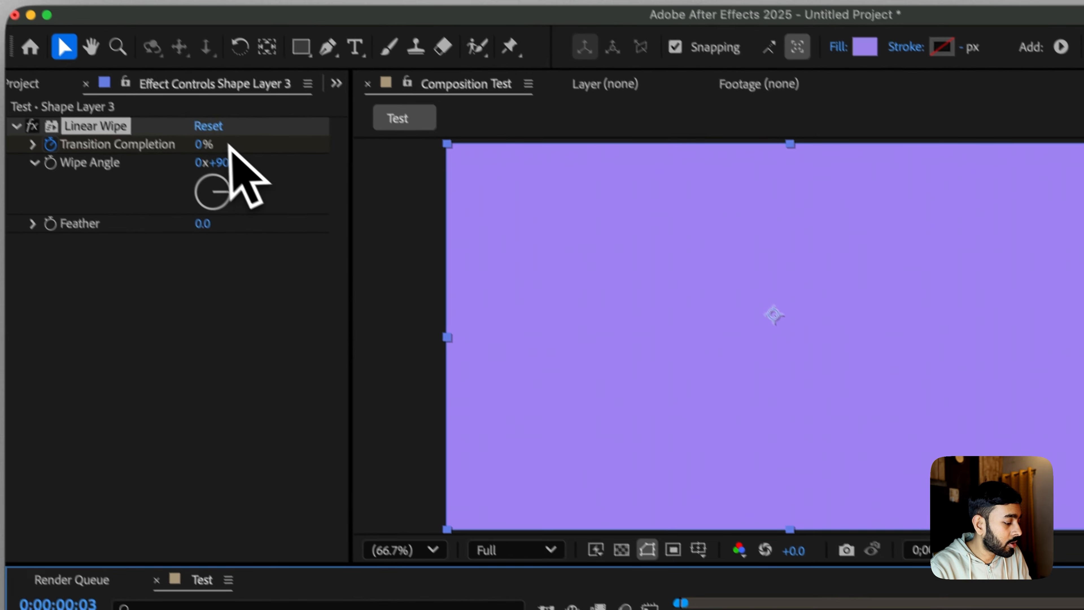
pyautogui.moveTo(218, 162); pyautogui.dragTo(274, 164)
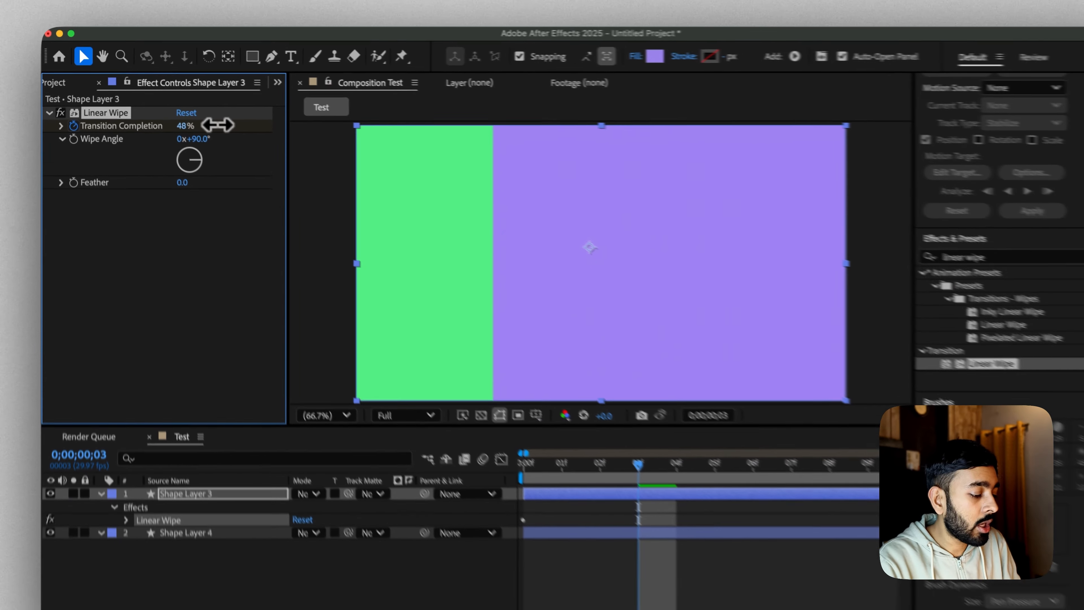
pyautogui.moveTo(218, 125)
pyautogui.mouseDown()
pyautogui.moveTo(211, 111)
pyautogui.moveTo(229, 116)
pyautogui.mouseUp()
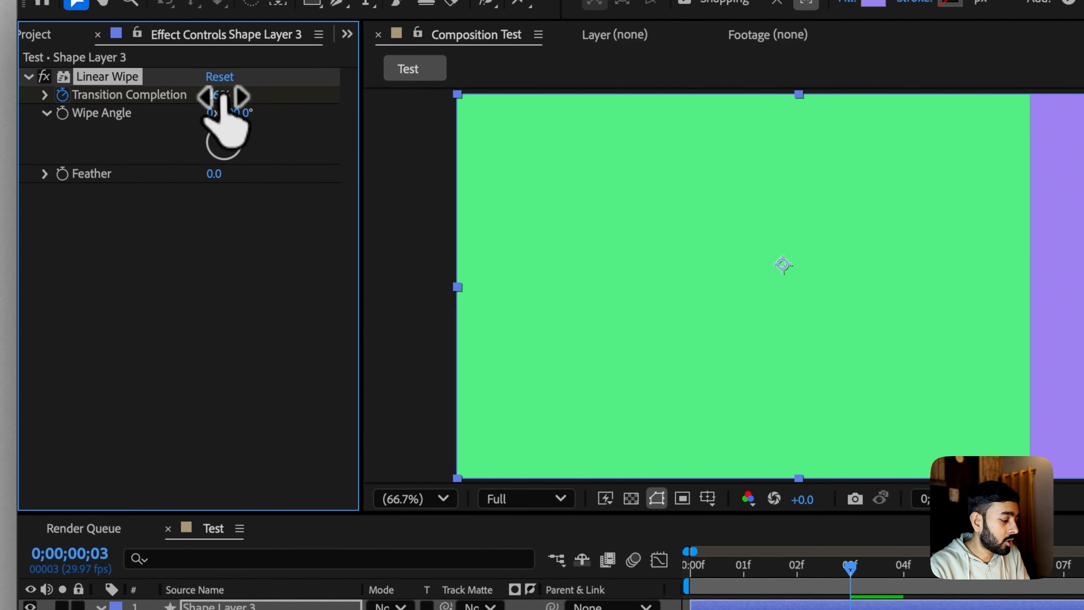
pyautogui.click(175, 117)
pyautogui.write('100')
pyautogui.press('Return')
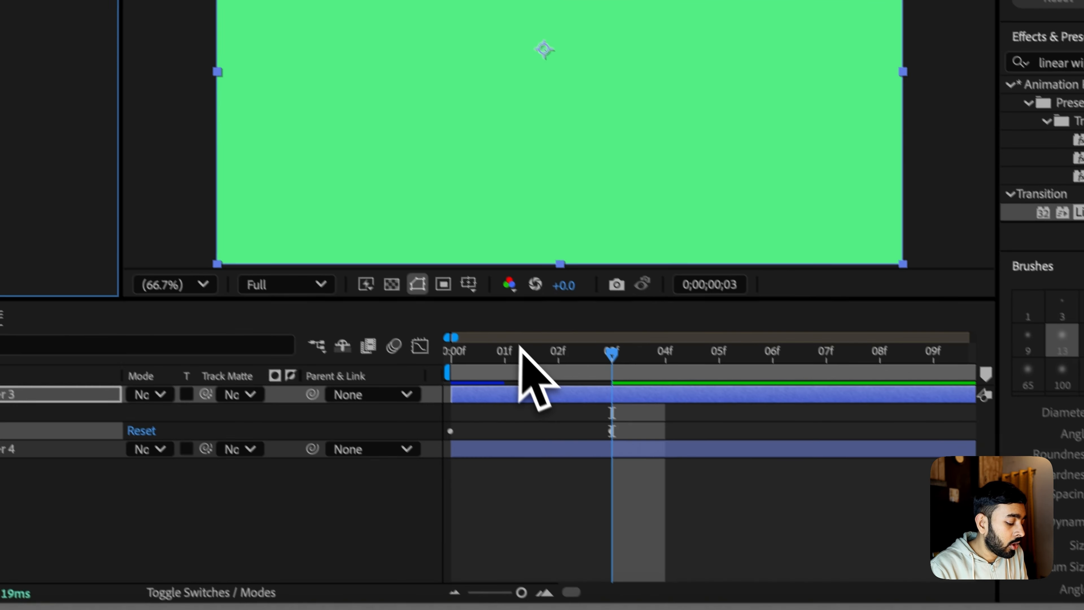
# Step: Play the wipe animation from the first frame and scrub through it to review the transition
pyautogui.click(746, 567)
pyautogui.moveTo(473, 337); pyautogui.dragTo(399, 351)
pyautogui.press('space')
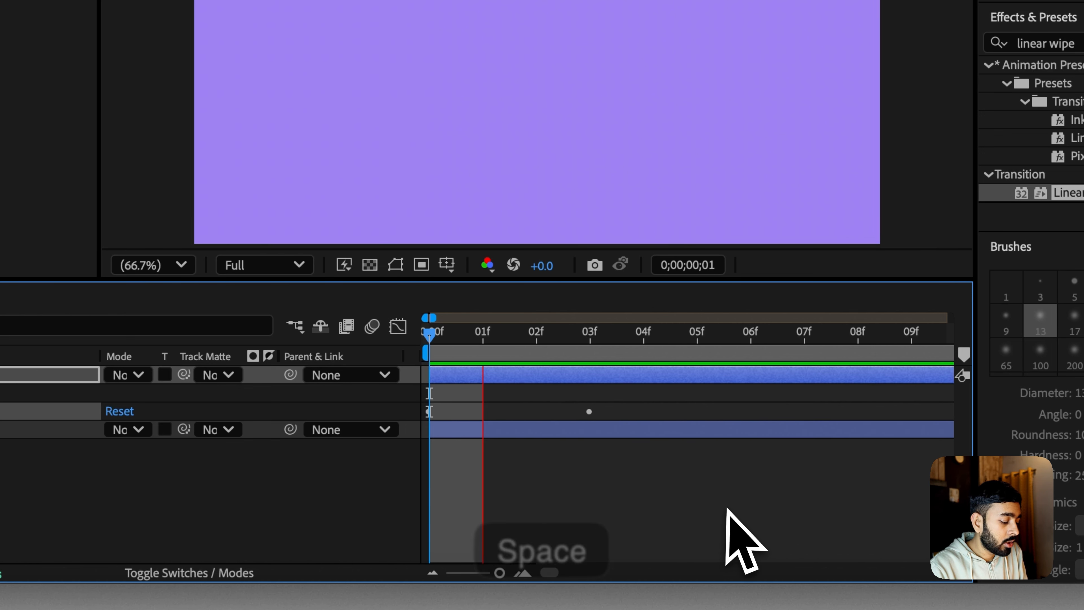
pyautogui.press('space')
pyautogui.click(466, 344)
pyautogui.moveTo(467, 344); pyautogui.dragTo(551, 375)
pyautogui.press('space')
pyautogui.press('space')
# Step: Move the playhead to frame 2 and remove the Transition Completion keyframes from Shape Layer 3's Linear Wipe
pyautogui.press(';')
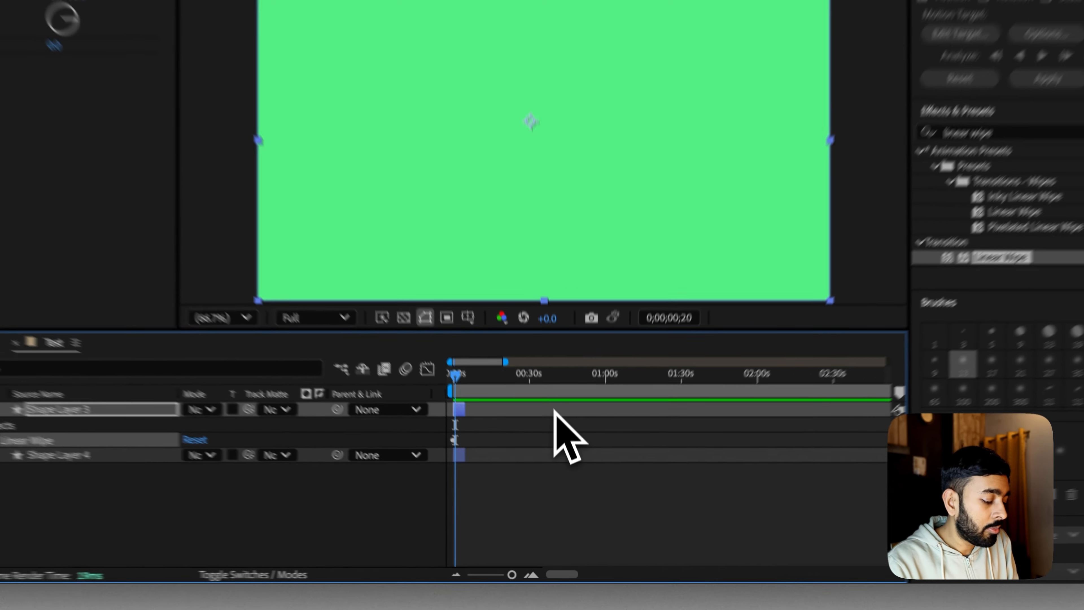
pyautogui.press('=')
pyautogui.press('=')
pyautogui.press('=')
pyautogui.press('=')
pyautogui.press('-')
pyautogui.press('=')
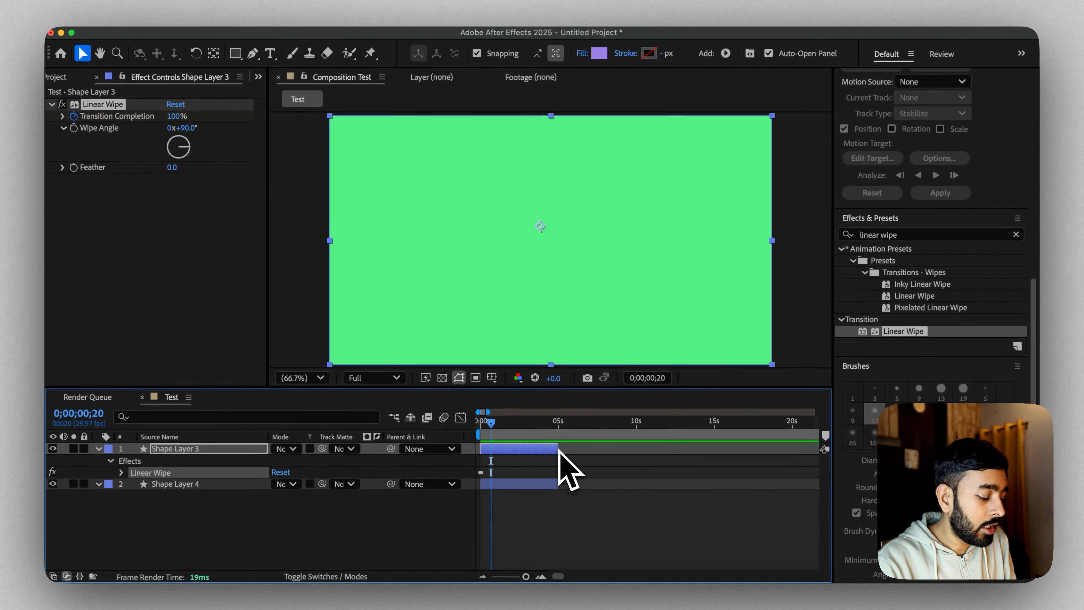
pyautogui.press(';')
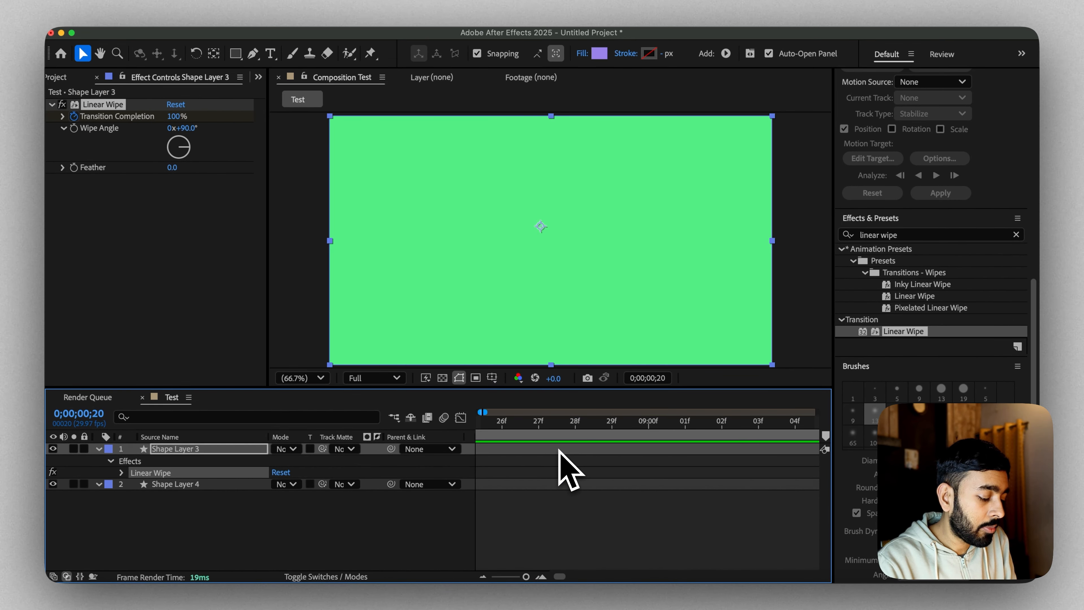
pyautogui.click(554, 422)
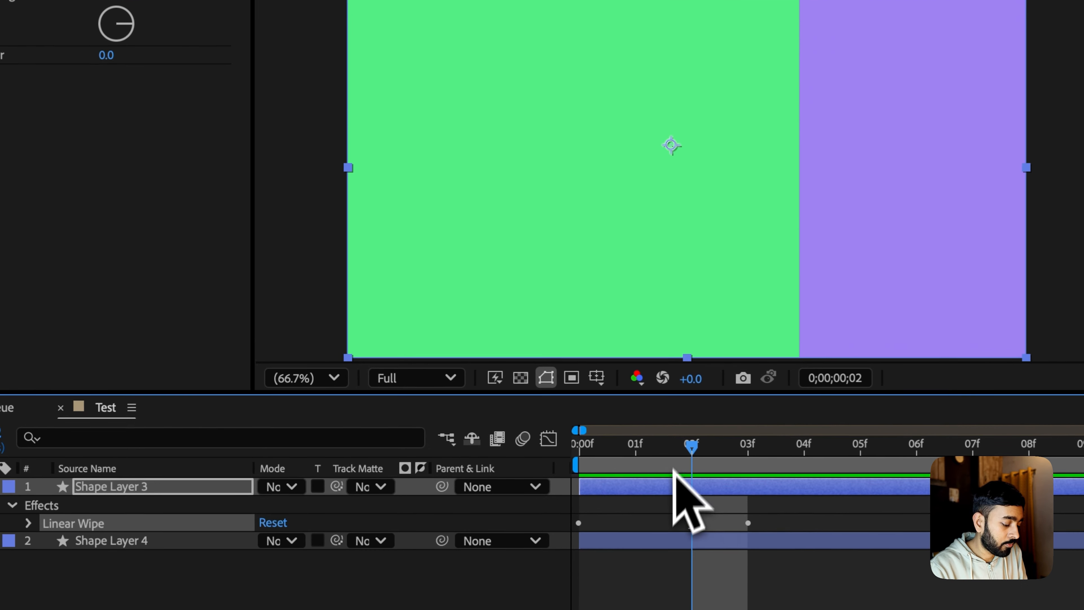
pyautogui.click(532, 448)
pyautogui.press('u')
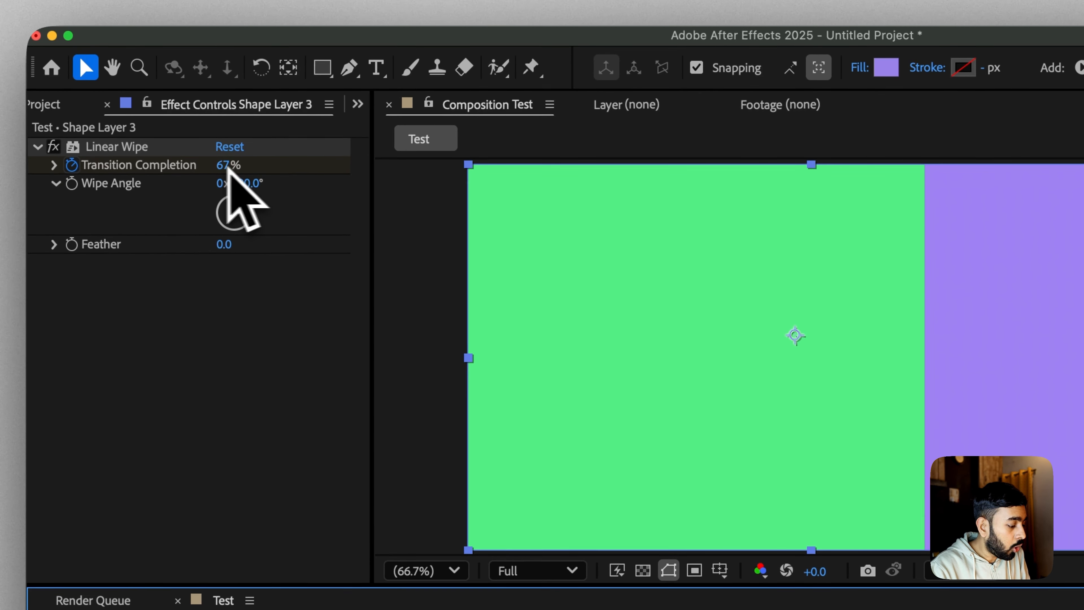
pyautogui.click(66, 157)
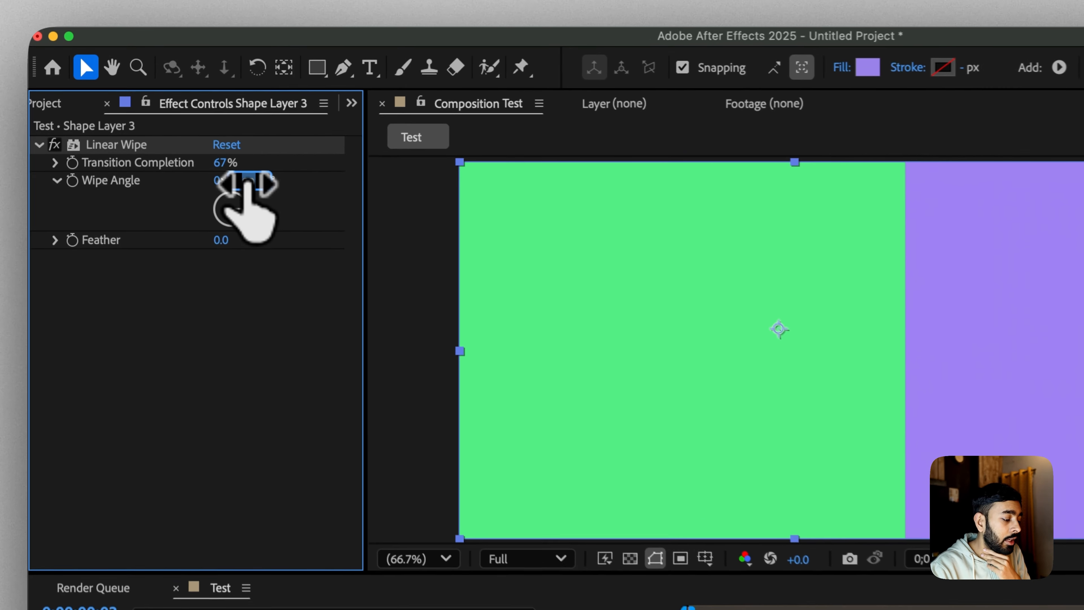
# Step: Lower the Linear Wipe's Transition Completion to 5% and set its Wipe Angle to 90°
pyautogui.click(188, 128)
pyautogui.write('90')
pyautogui.press('Return')
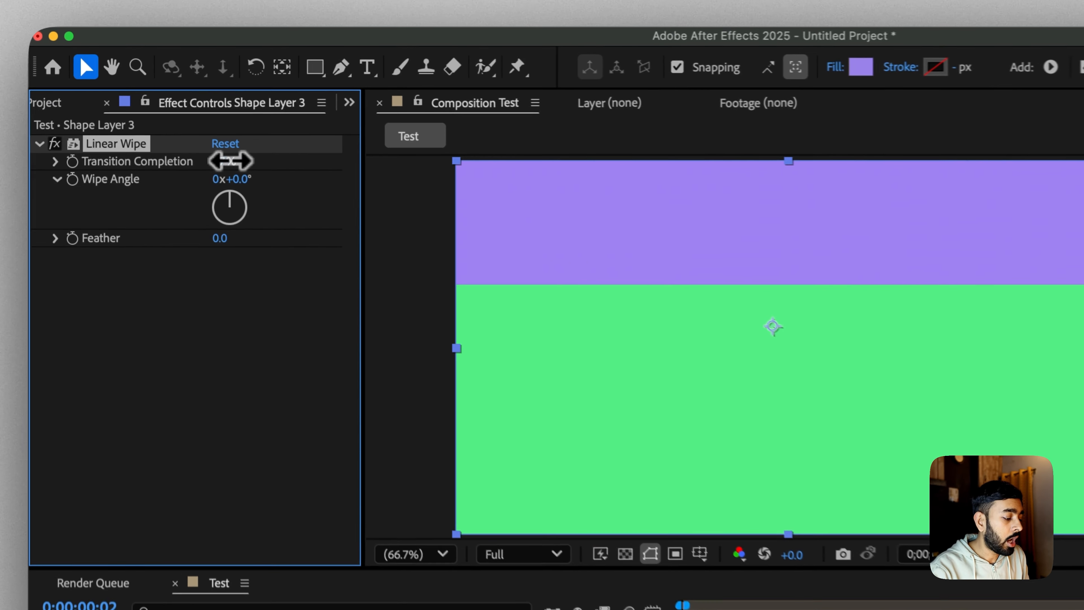
pyautogui.moveTo(174, 116); pyautogui.dragTo(147, 116)
pyautogui.moveTo(185, 164); pyautogui.dragTo(157, 157)
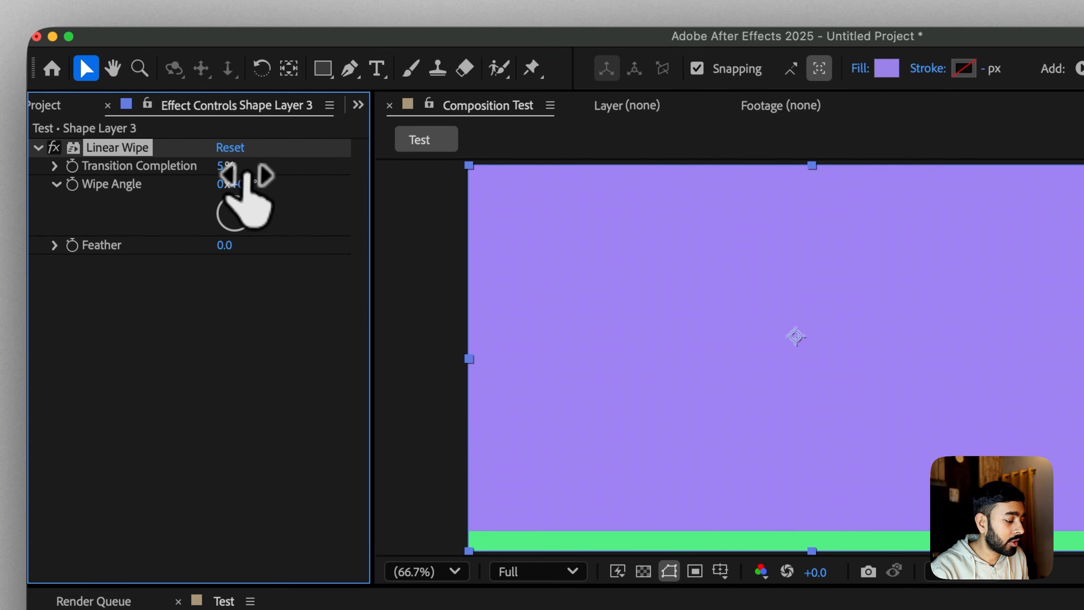
pyautogui.press('Return')
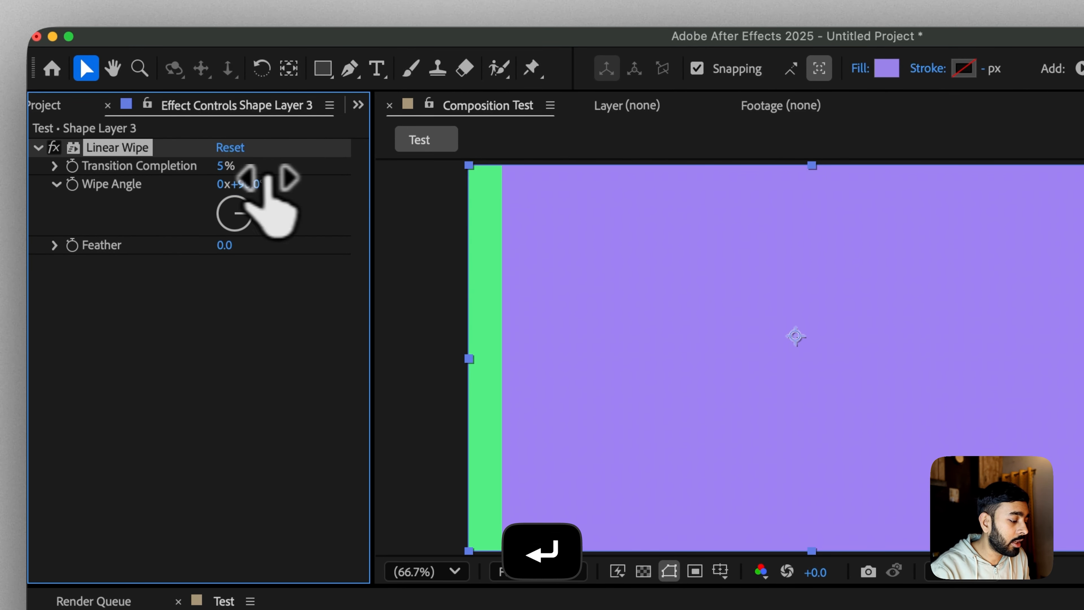
# Step: Try several other Wipe Angle values, including about 175°, and undo the last angle adjustment
pyautogui.moveTo(261, 185); pyautogui.dragTo(337, 183)
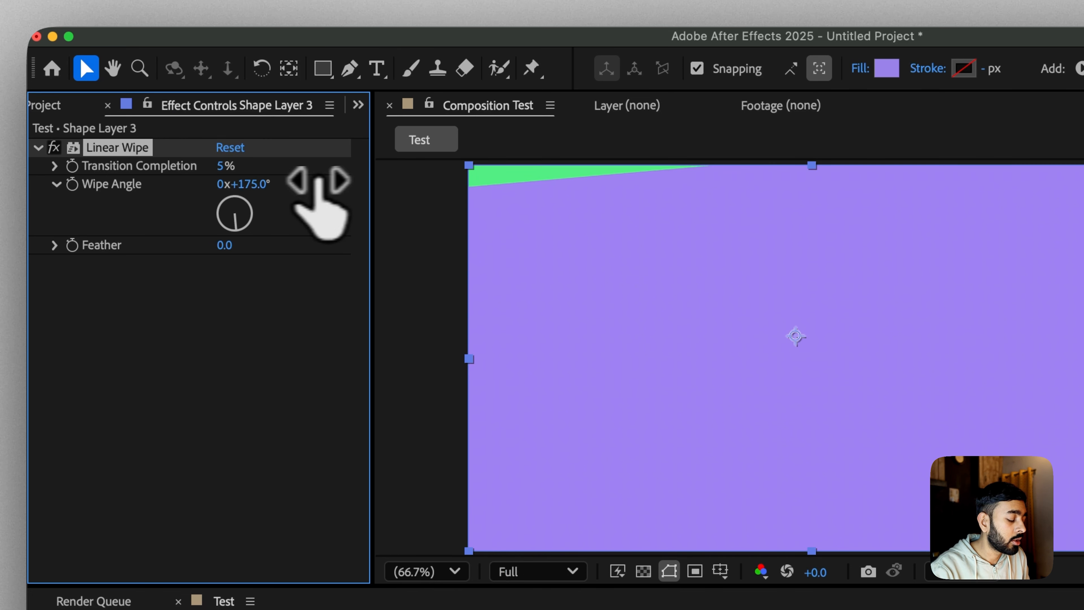
pyautogui.moveTo(263, 185); pyautogui.dragTo(121, 199)
pyautogui.moveTo(251, 184); pyautogui.dragTo(181, 181)
pyautogui.press('super+z')
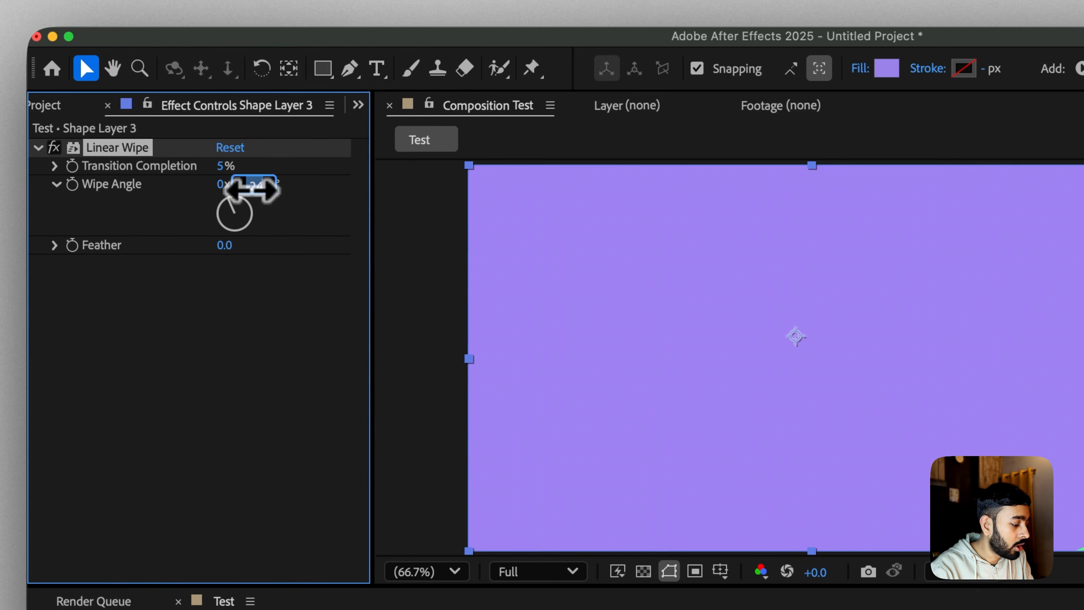
# Step: Set the Linear Wipe's Wipe Angle to -90° and undo the extra trial adjustment
pyautogui.write('-90.0')
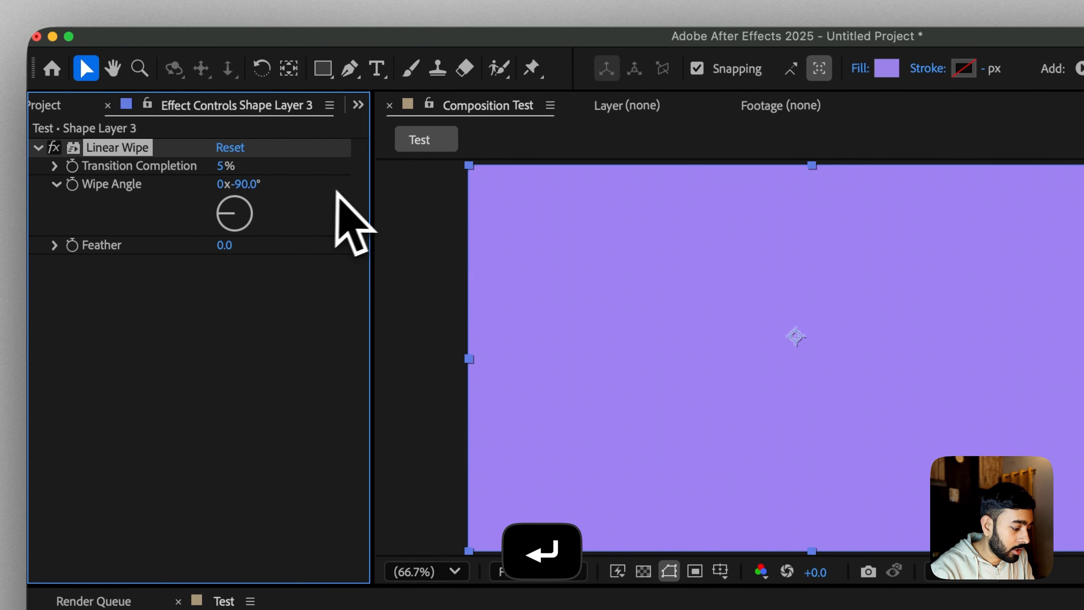
pyautogui.moveTo(241, 185); pyautogui.dragTo(374, 147)
pyautogui.press('super+z')
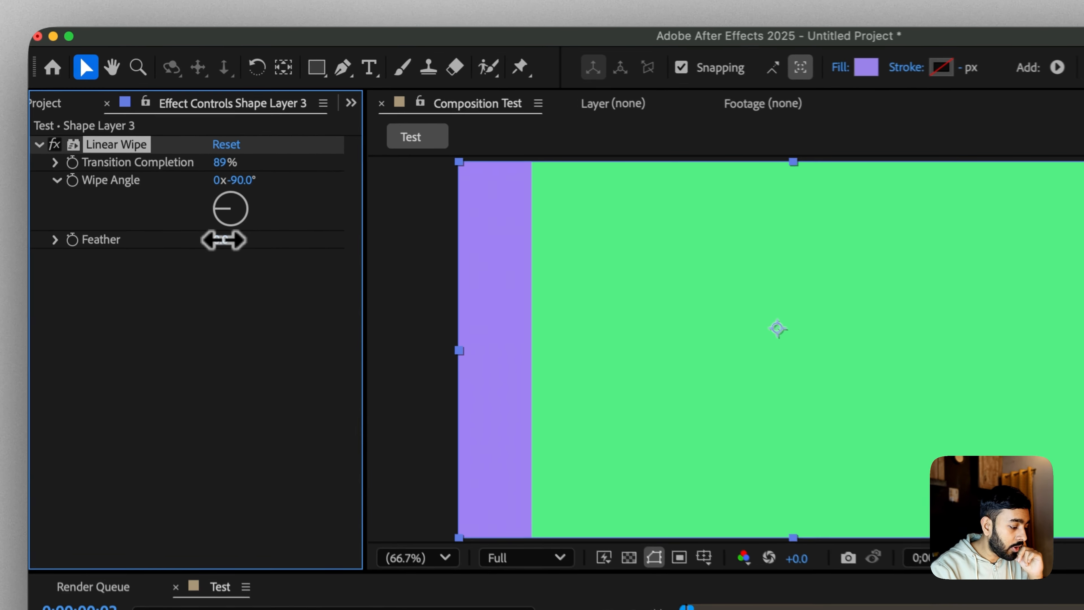
# Step: Soften the Linear Wipe's edge by raising its Feather to 77, leaving the Transition Completion field without a new value
pyautogui.moveTo(175, 167); pyautogui.dragTo(182, 166)
pyautogui.moveTo(240, 243); pyautogui.dragTo(298, 239)
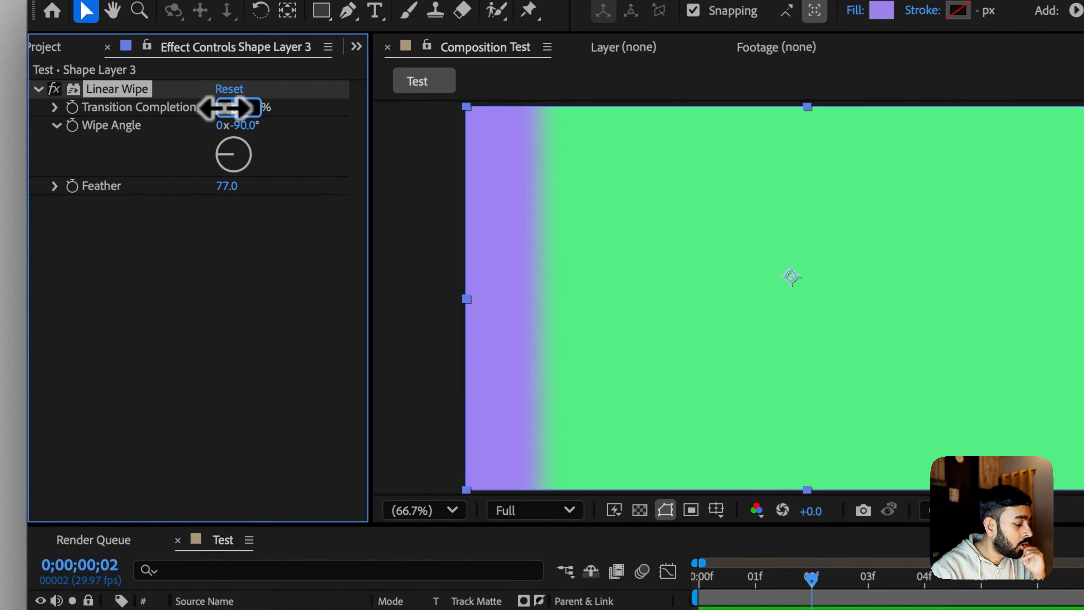
pyautogui.click(174, 116)
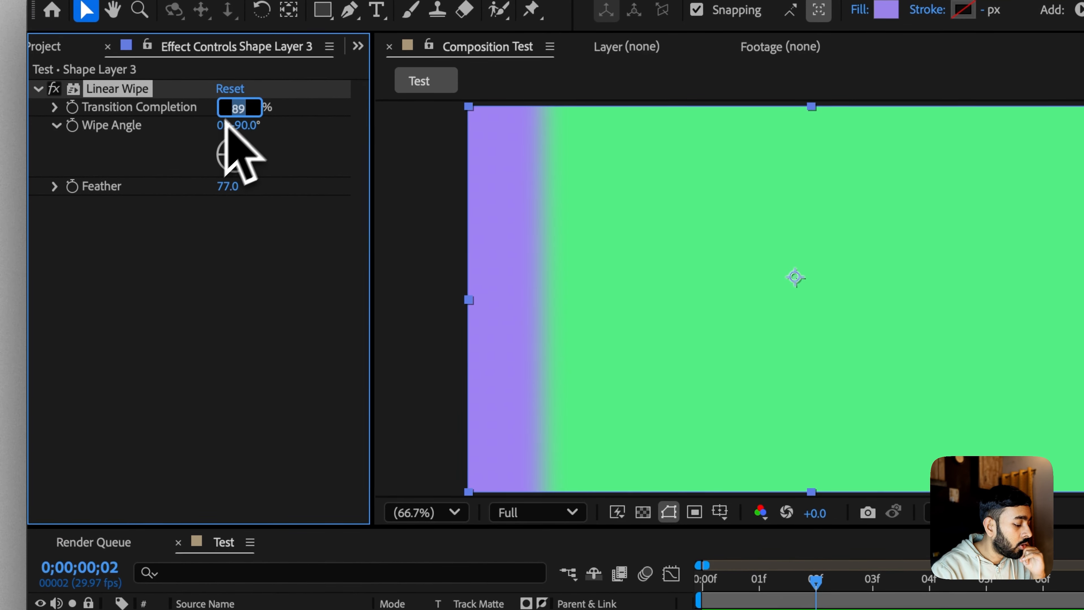
pyautogui.click(305, 393)
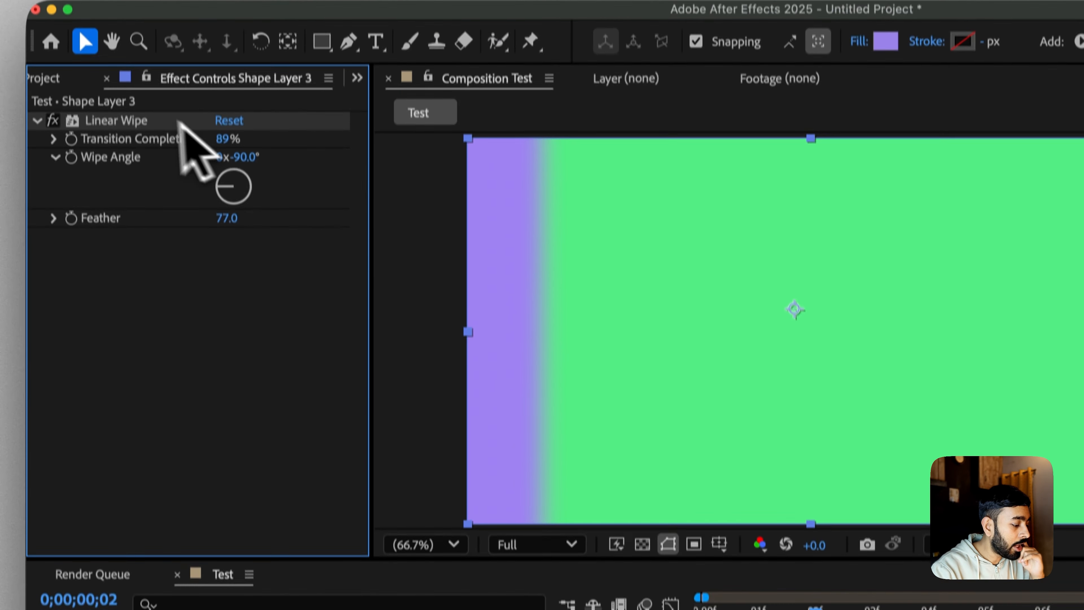
# Step: Delete the Linear Wipe from Shape Layer 3, find the Radial Wipe transition effect and apply it to that layer
pyautogui.click(145, 11)
pyautogui.press('BackSpace')
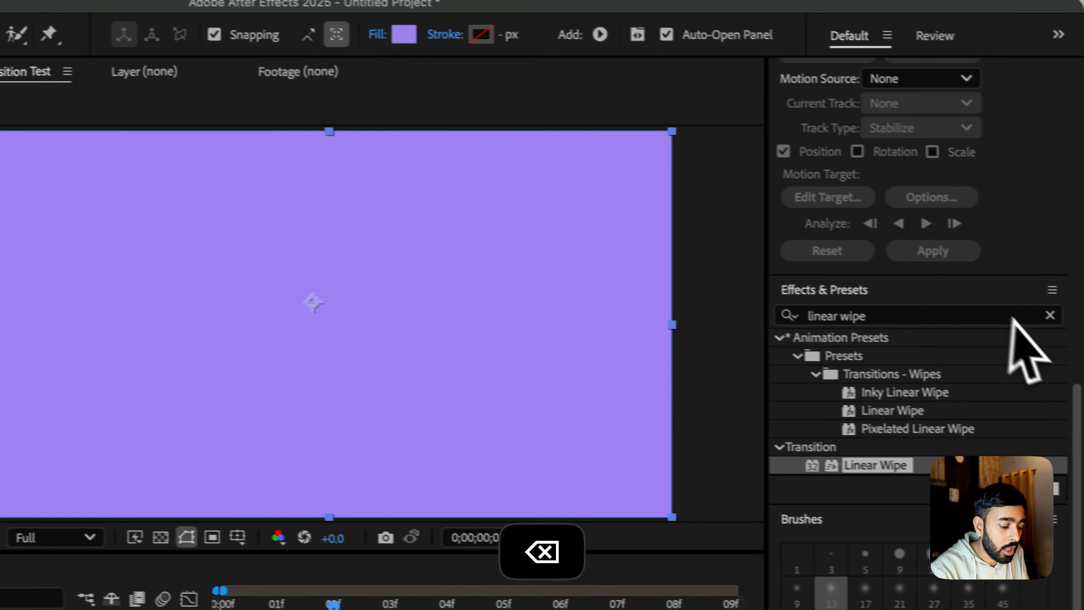
pyautogui.click(1028, 311)
pyautogui.click(1025, 311)
pyautogui.write('radial')
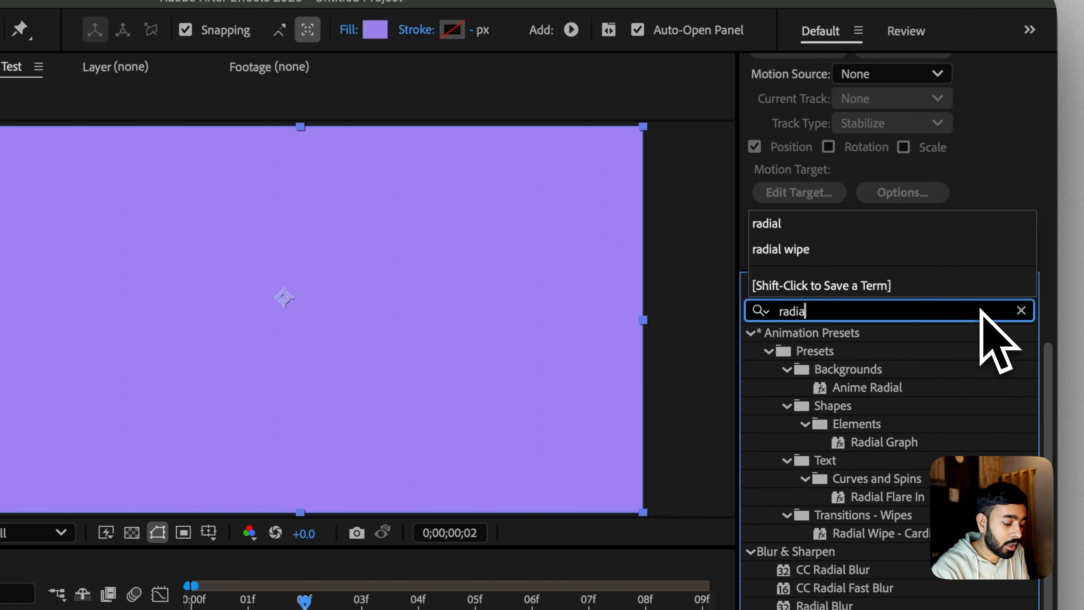
pyautogui.write(' wipe')
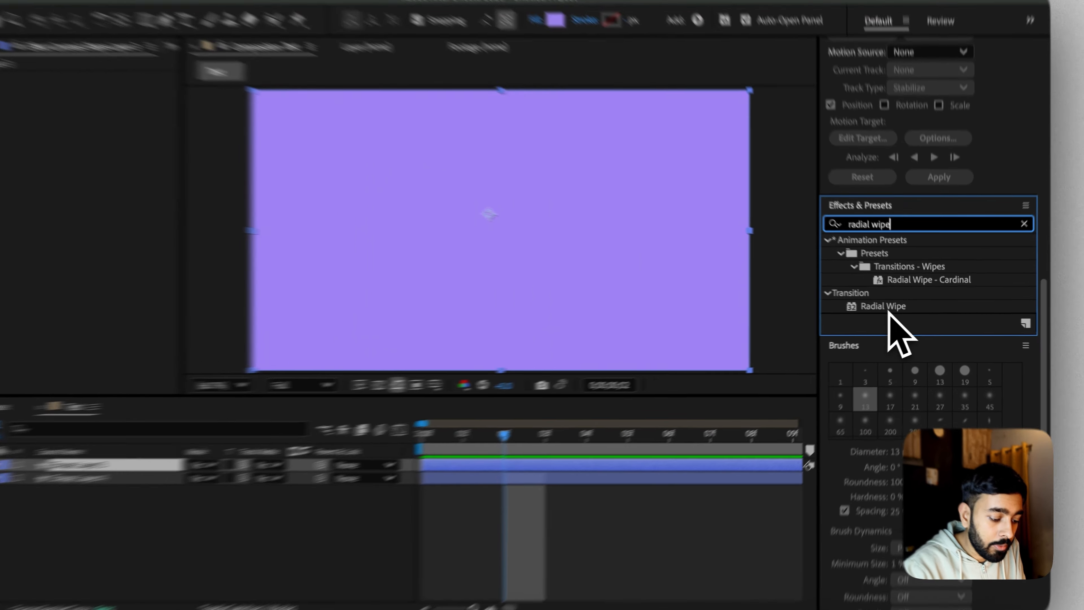
pyautogui.moveTo(893, 309); pyautogui.dragTo(265, 448)
pyautogui.moveTo(237, 504); pyautogui.dragTo(240, 508)
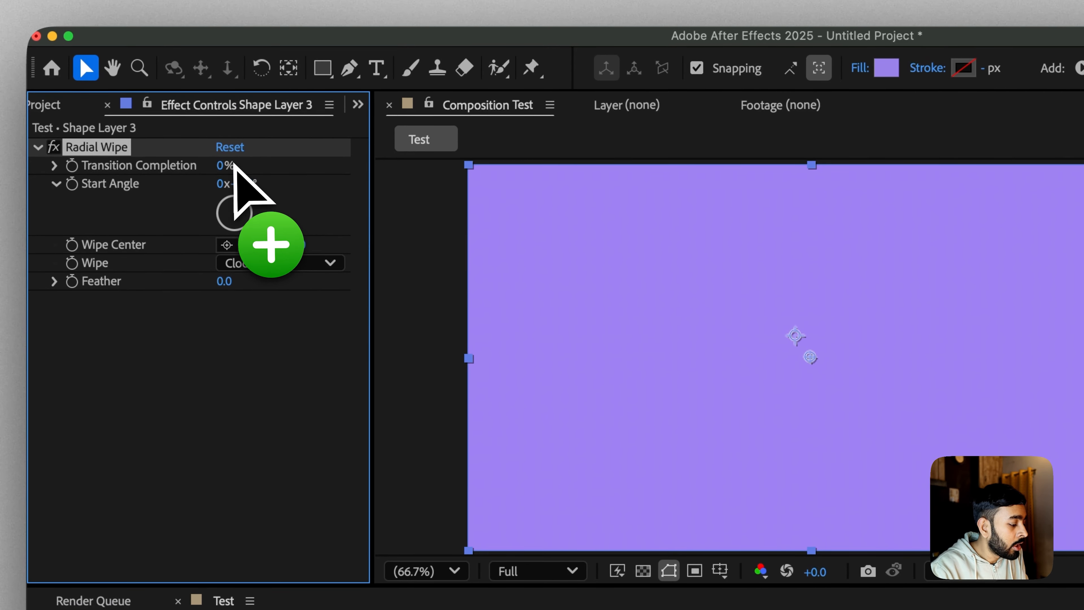
# Step: Try the Radial Wipe's Transition Completion at 63% and 100%, and undo both trial adjustments
pyautogui.moveTo(226, 165); pyautogui.dragTo(287, 165)
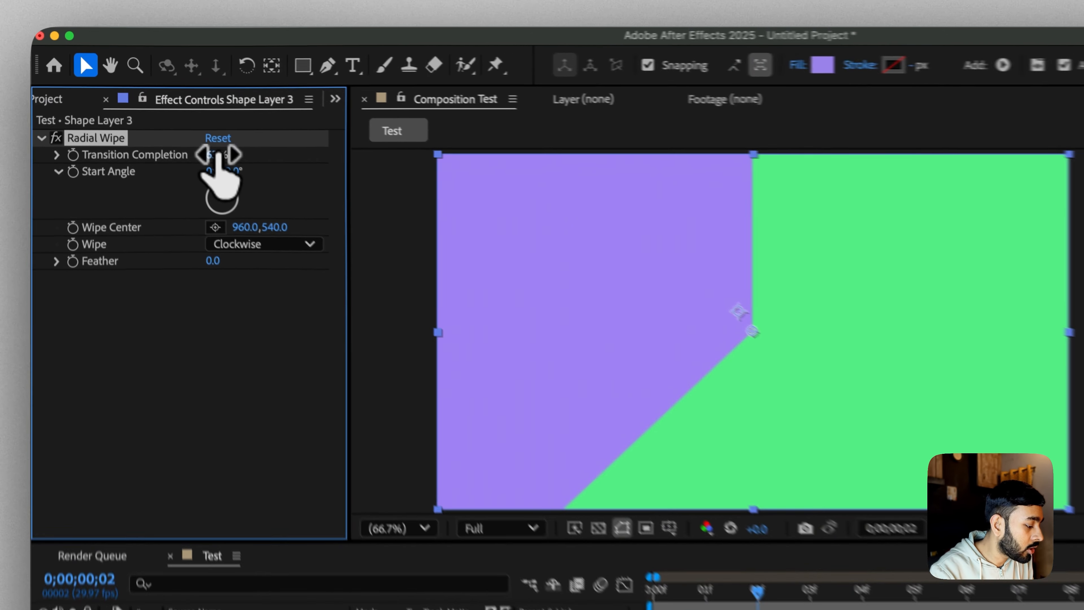
pyautogui.moveTo(177, 116); pyautogui.dragTo(205, 110)
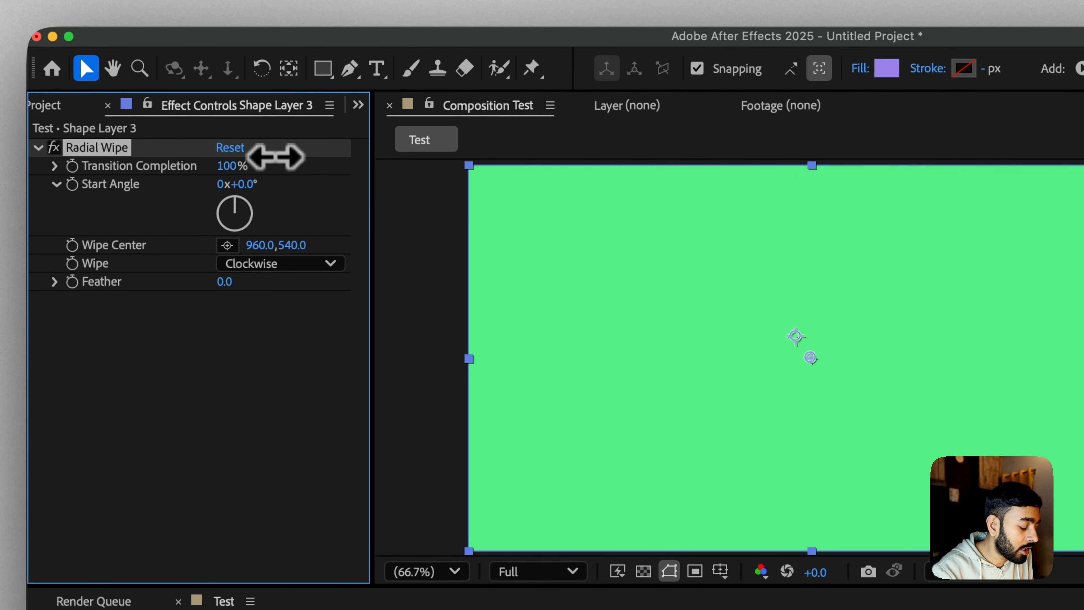
pyautogui.press('super+z')
pyautogui.press('super+z')
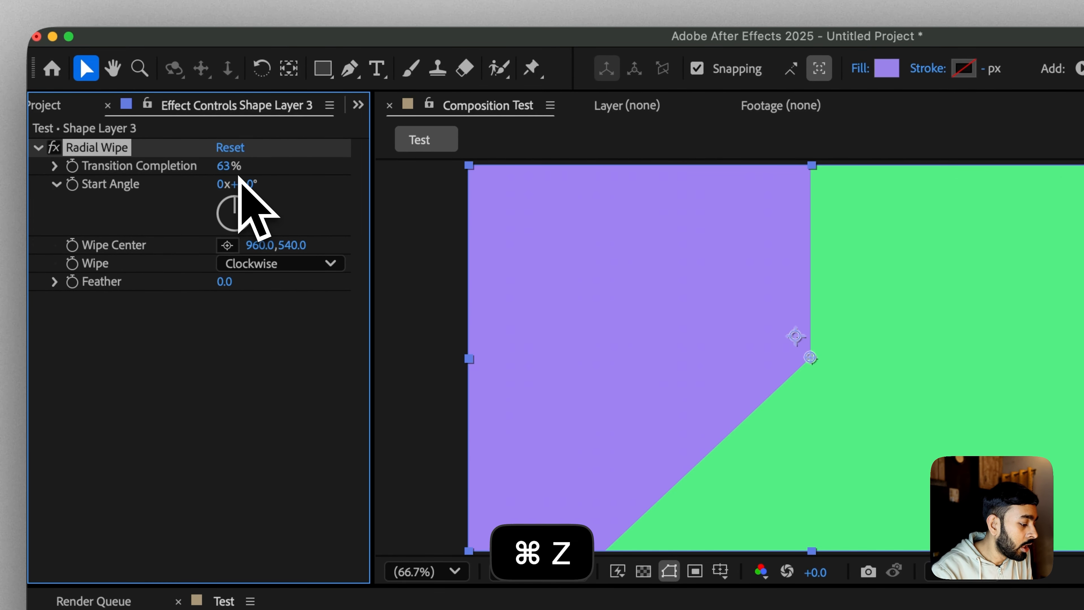
# Step: Set the Radial Wipe's Transition Completion to 1%
pyautogui.click(225, 165)
pyautogui.write('1')
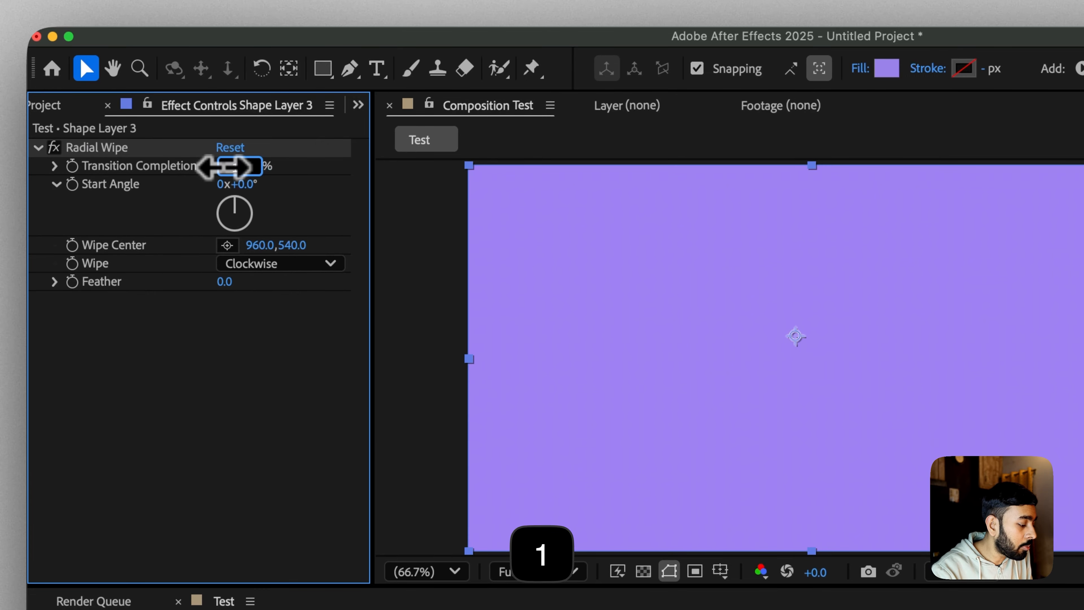
pyautogui.press('Return')
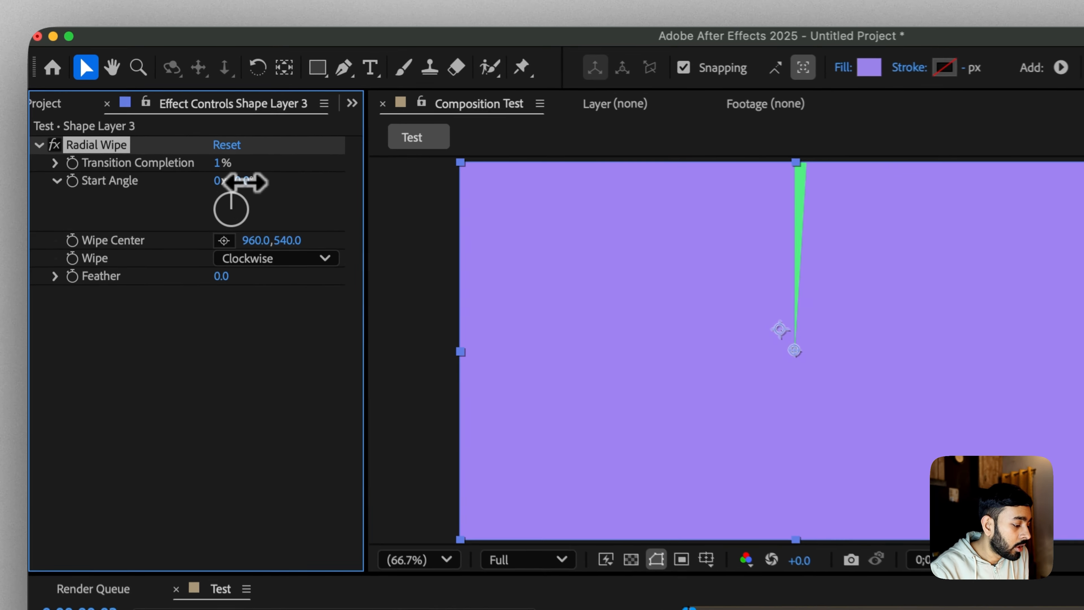
# Step: Try Radial Wipe Start Angles of about 28°, 41° and 90°, and settle on a Start Angle of 180°
pyautogui.moveTo(184, 128); pyautogui.dragTo(207, 130)
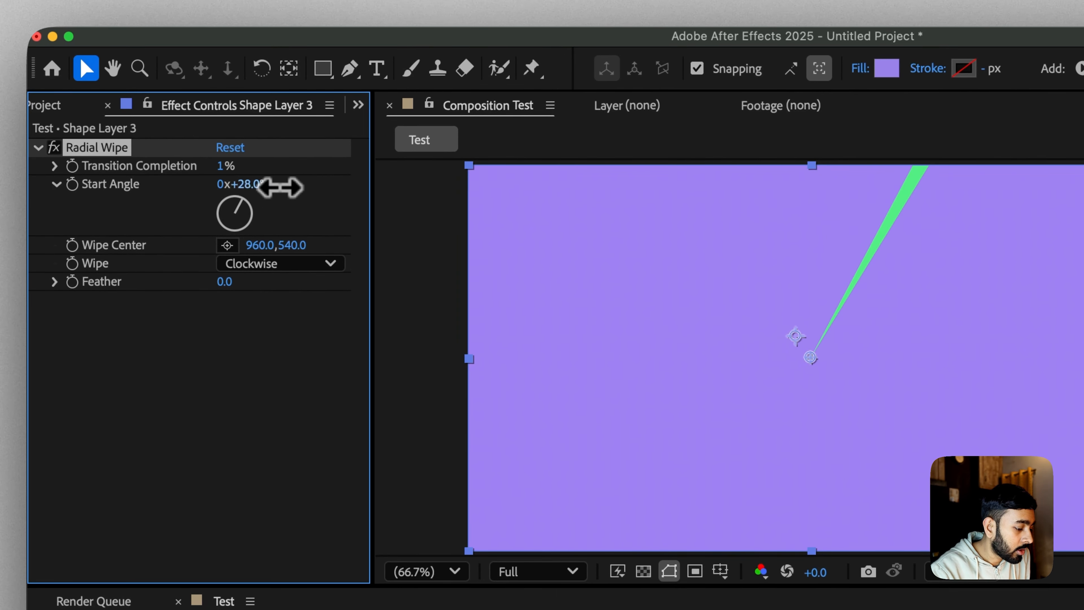
pyautogui.moveTo(288, 189); pyautogui.dragTo(298, 190)
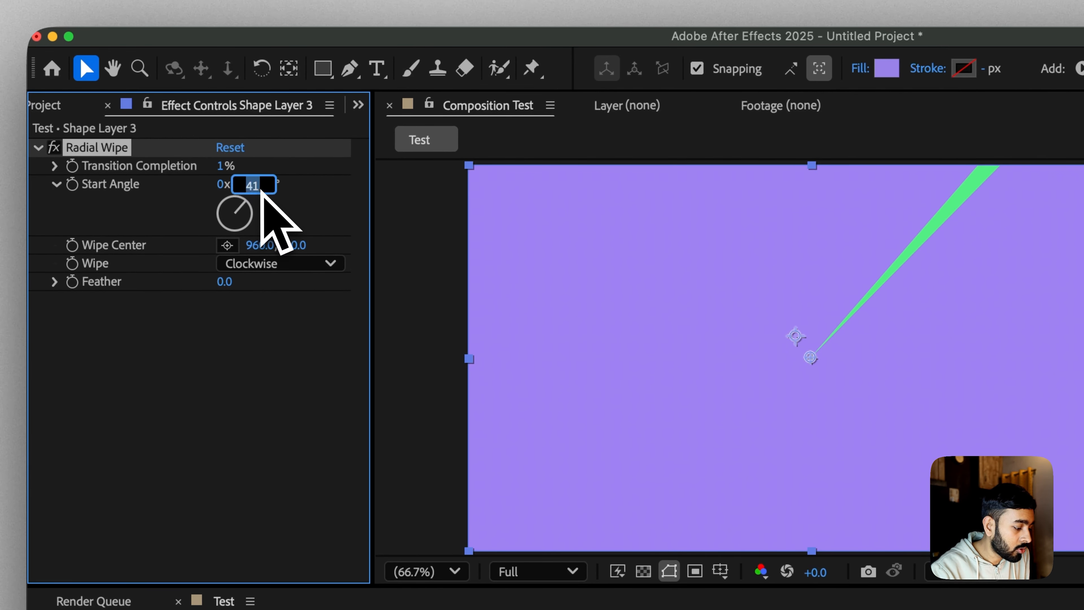
pyautogui.press('Return')
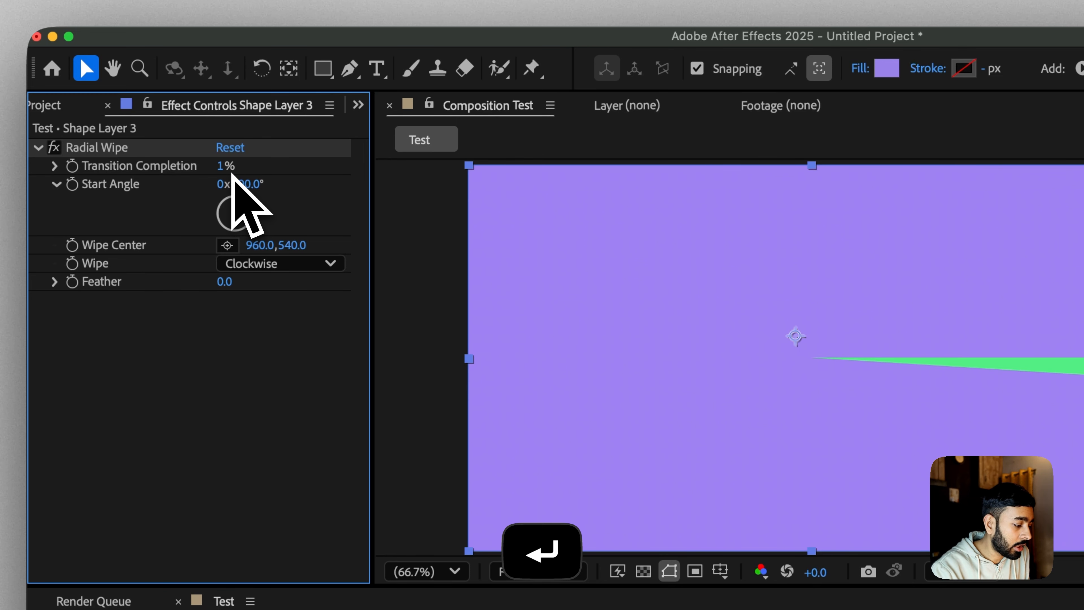
pyautogui.click(256, 183)
pyautogui.write('180')
pyautogui.press('Return')
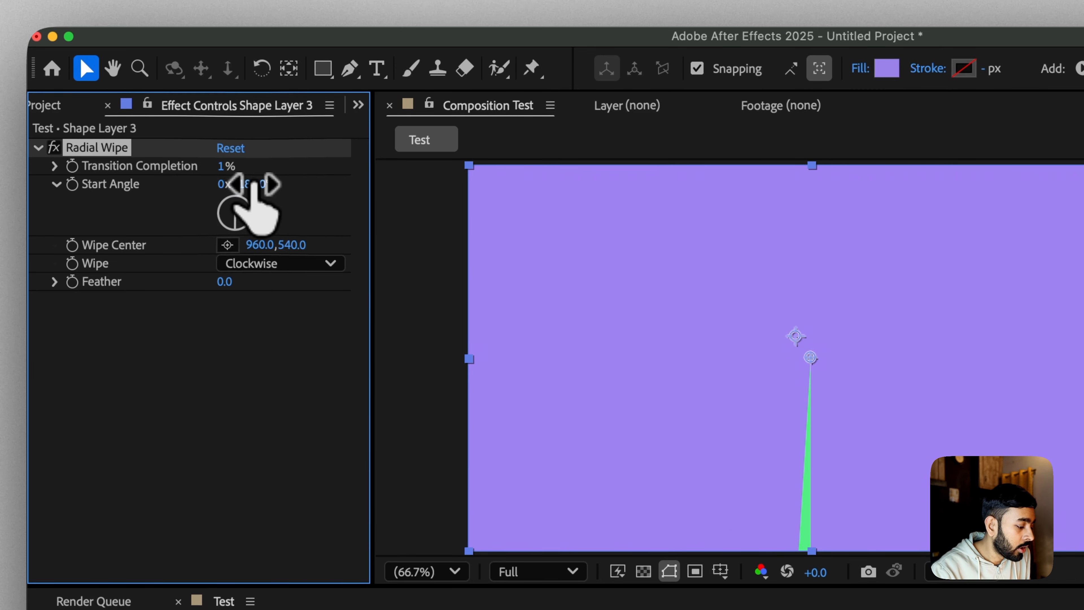
# Step: Try a Start Angle of 270° on the Radial Wipe and undo that change
pyautogui.click(255, 183)
pyautogui.write('270')
pyautogui.press('Return')
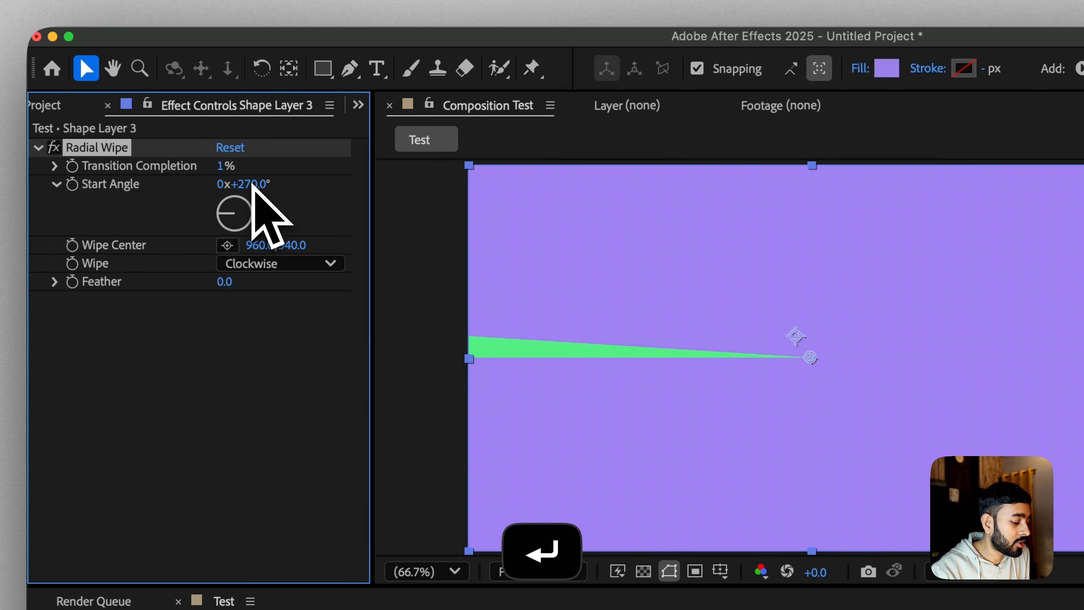
pyautogui.press('super+z')
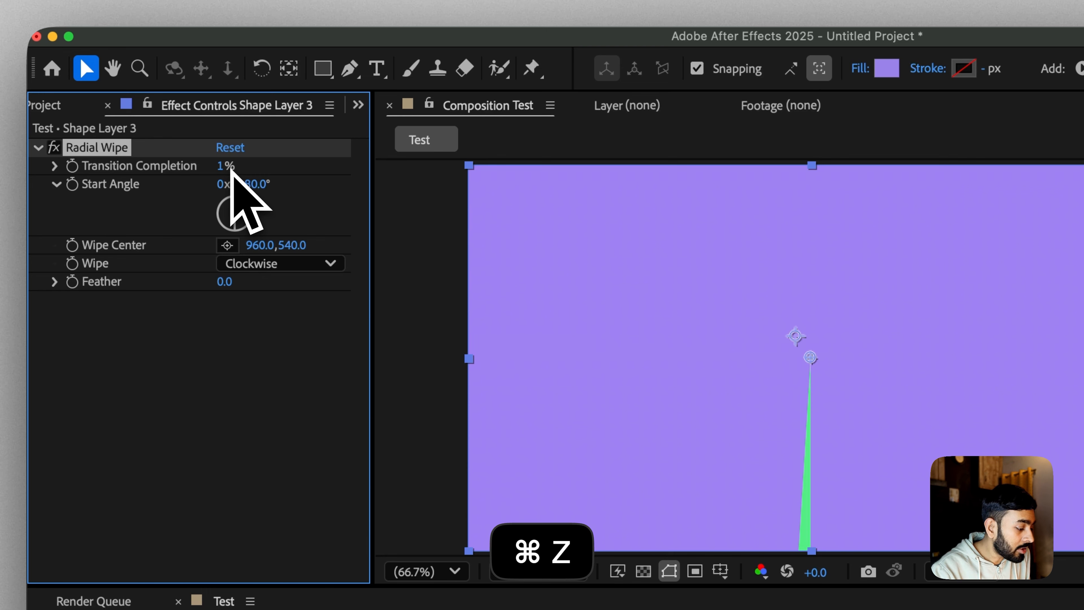
# Step: Try a Transition Completion of 30% on the Radial Wipe, and set it to 18% instead
pyautogui.click(224, 167)
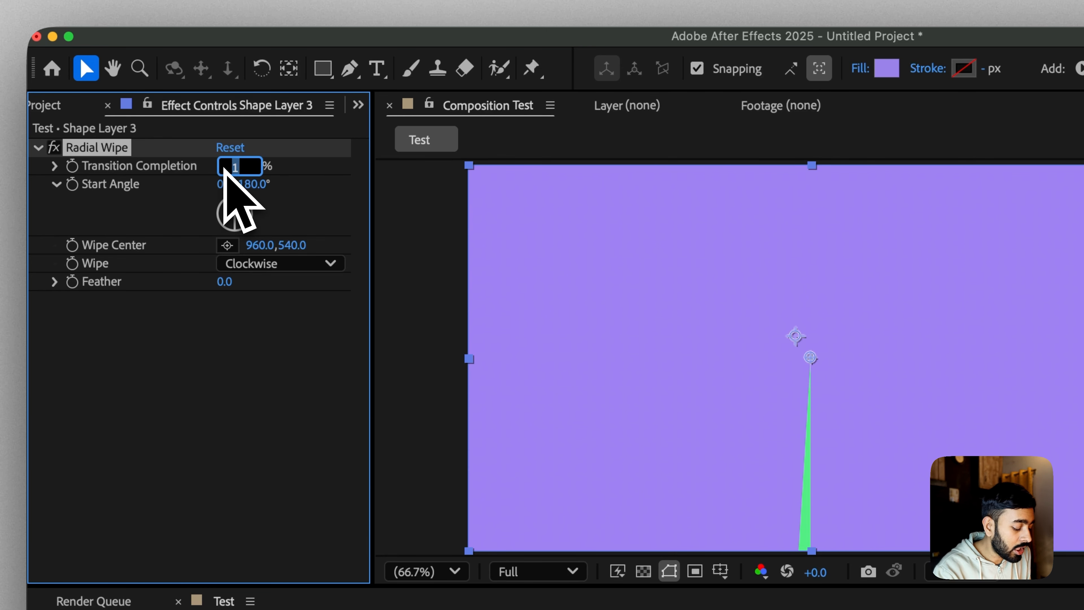
pyautogui.write('30')
pyautogui.press('Return')
pyautogui.click(224, 166)
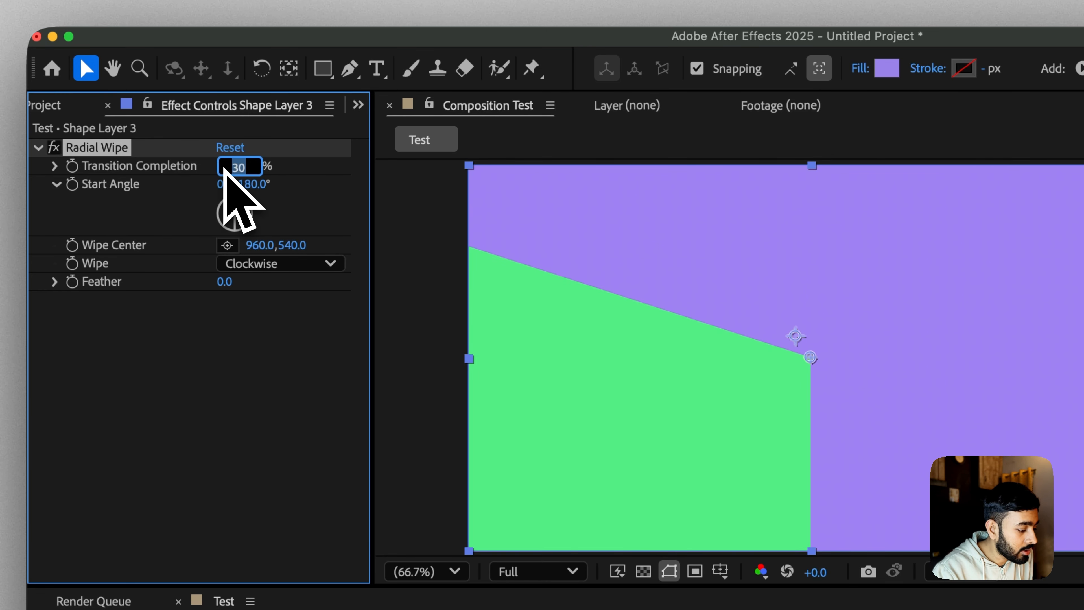
pyautogui.write('1')
pyautogui.press('BackSpace')
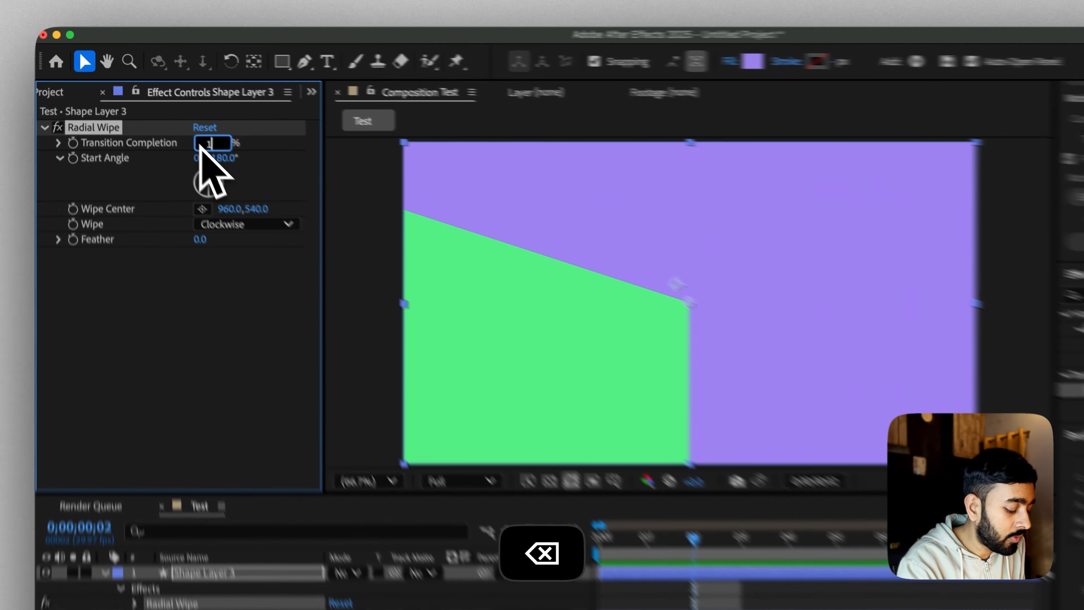
pyautogui.write('18')
pyautogui.press('Return')
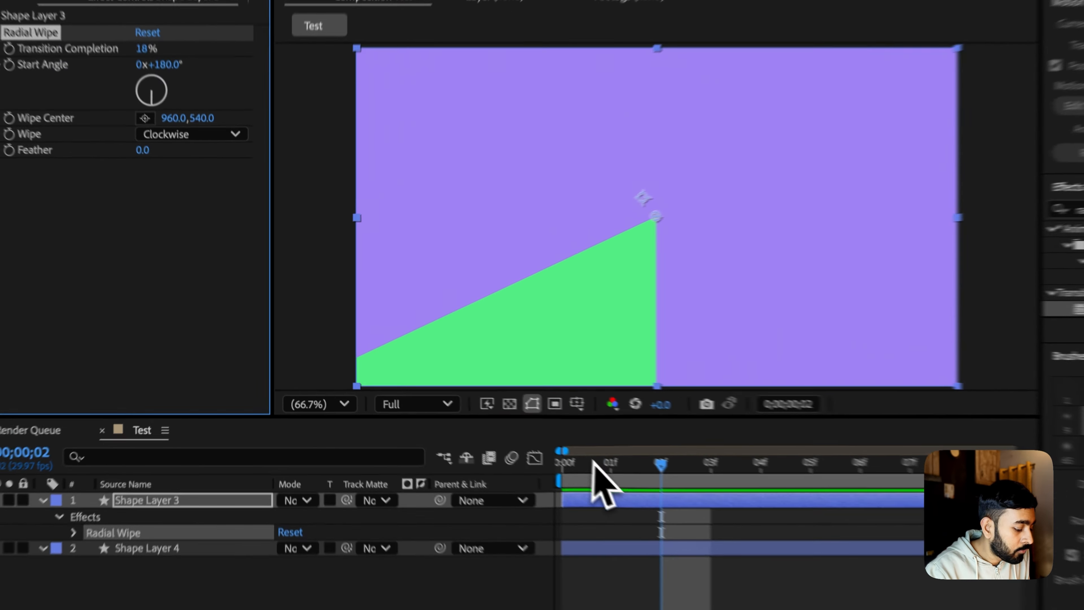
# Step: Keyframe the Radial Wipe's Start Angle at 180° on frame 0 and at 229° on frame 7
pyautogui.moveTo(506, 420); pyautogui.dragTo(428, 424)
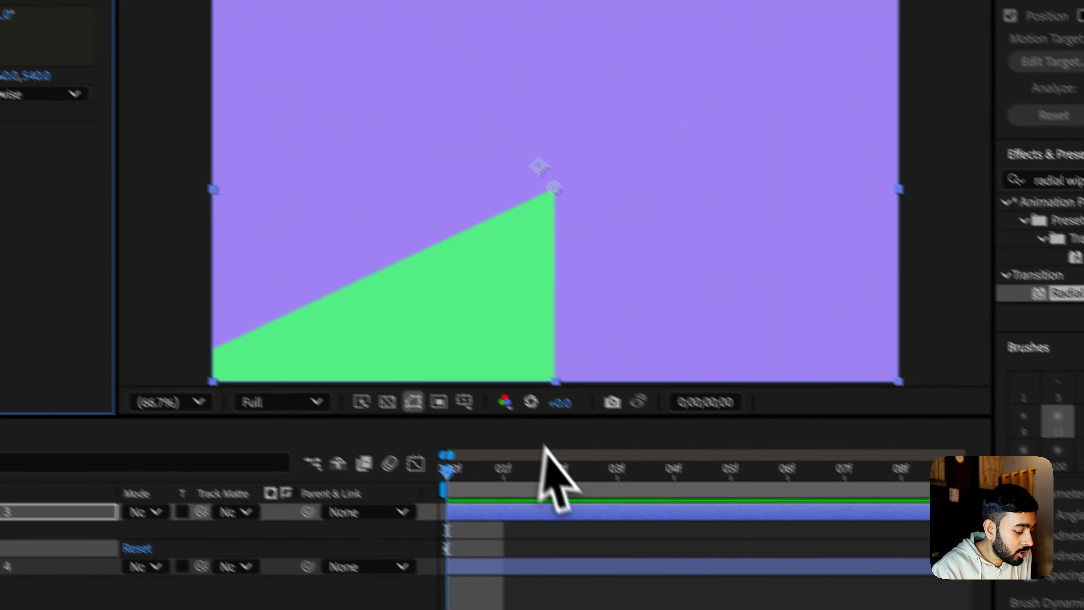
pyautogui.click(840, 470)
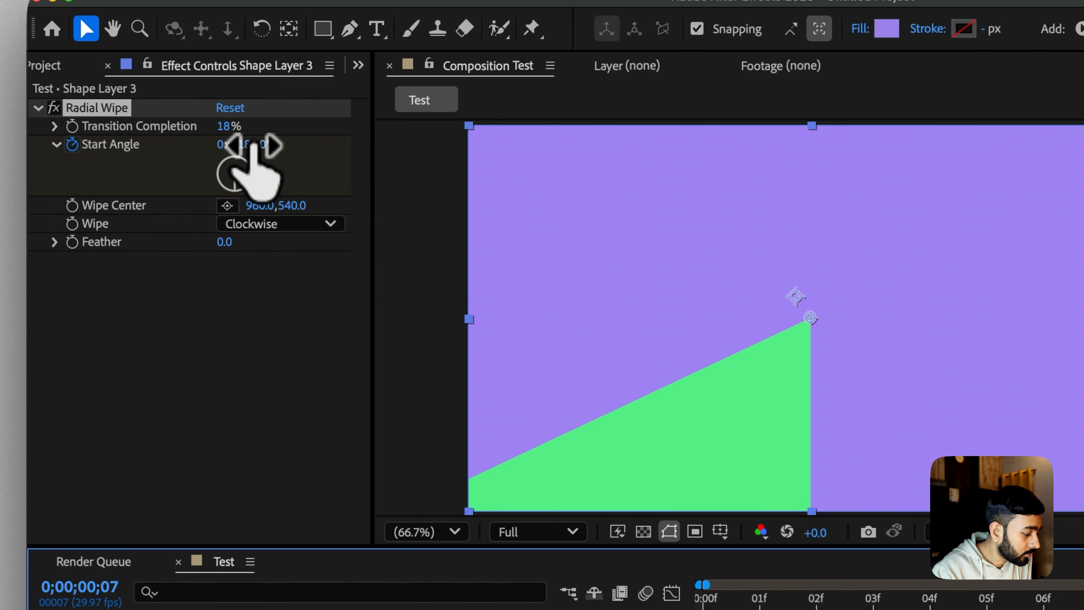
pyautogui.moveTo(245, 145); pyautogui.dragTo(303, 145)
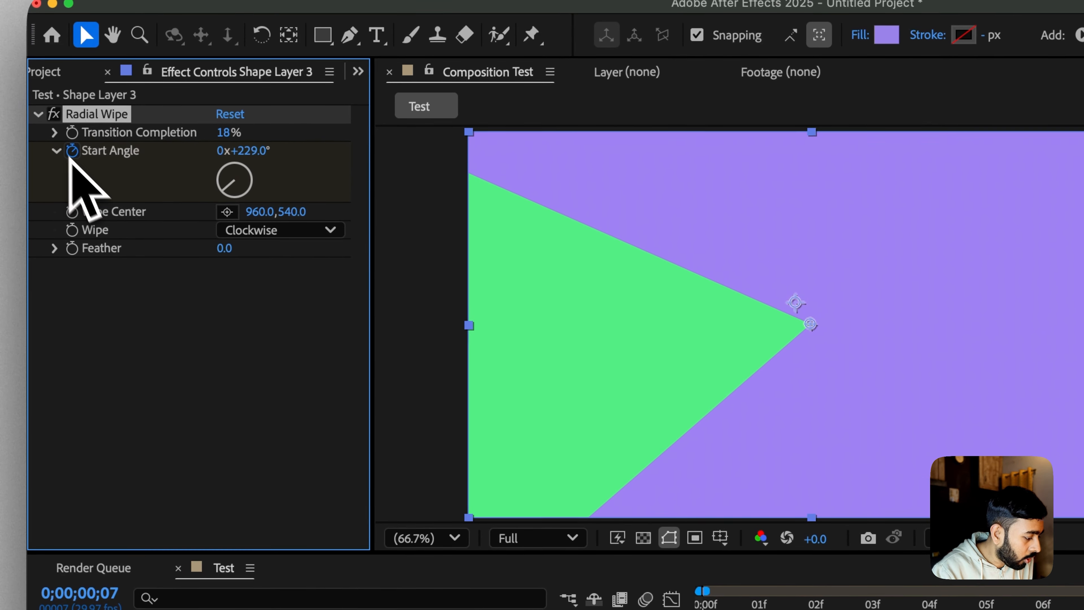
# Step: Add the expression loopOut("pingpong") to the Radial Wipe's Start Angle
pyautogui.keyDown('alt'); pyautogui.click(72, 151); pyautogui.keyUp('alt')
pyautogui.write('l')
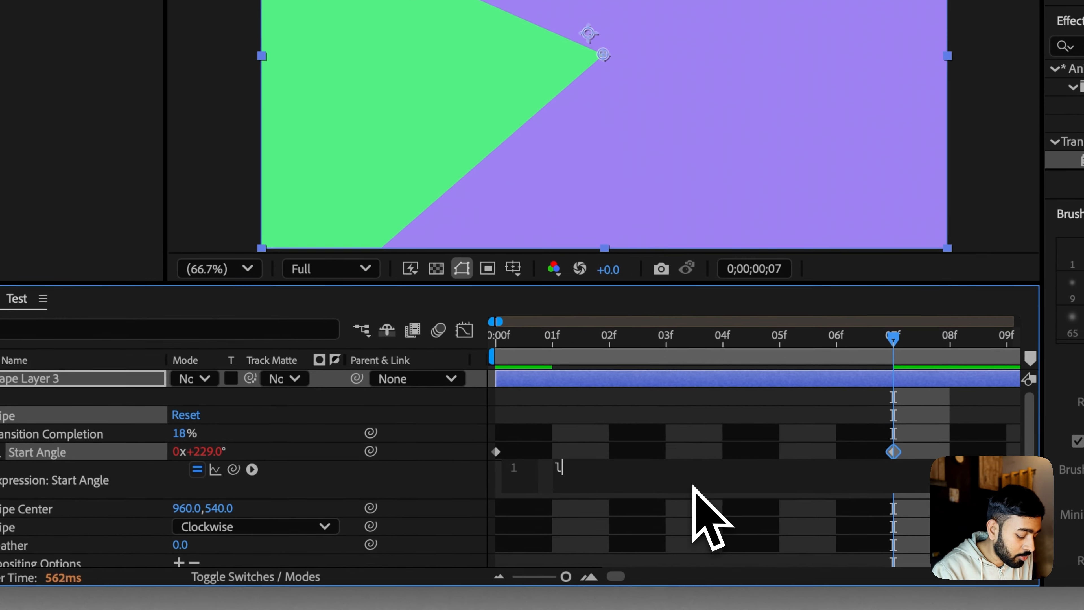
pyautogui.write('oop')
pyautogui.press('Down')
pyautogui.press('Down')
pyautogui.press('Return')
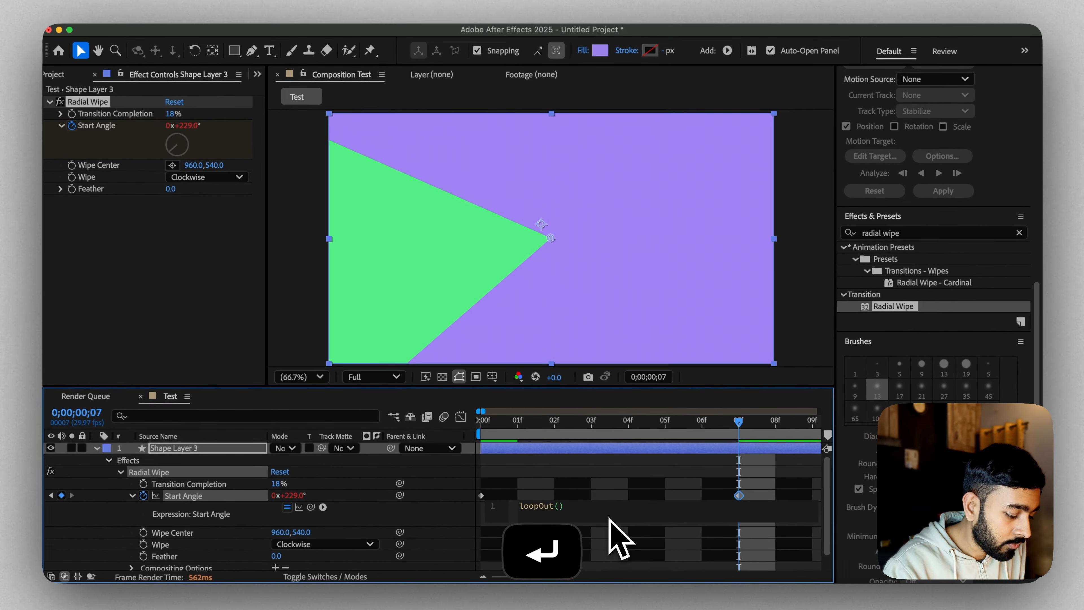
pyautogui.write('"pingpong')
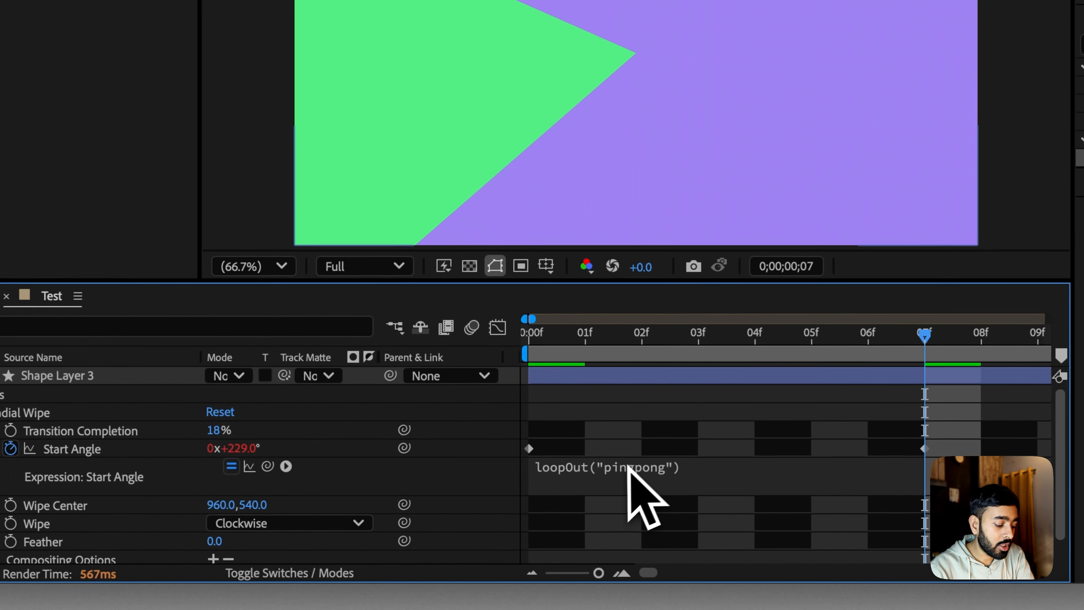
# Step: Cut the loopOut expression from Start Angle and preview the wipe animation without it from the beginning
pyautogui.click(703, 478)
pyautogui.press('super+x')
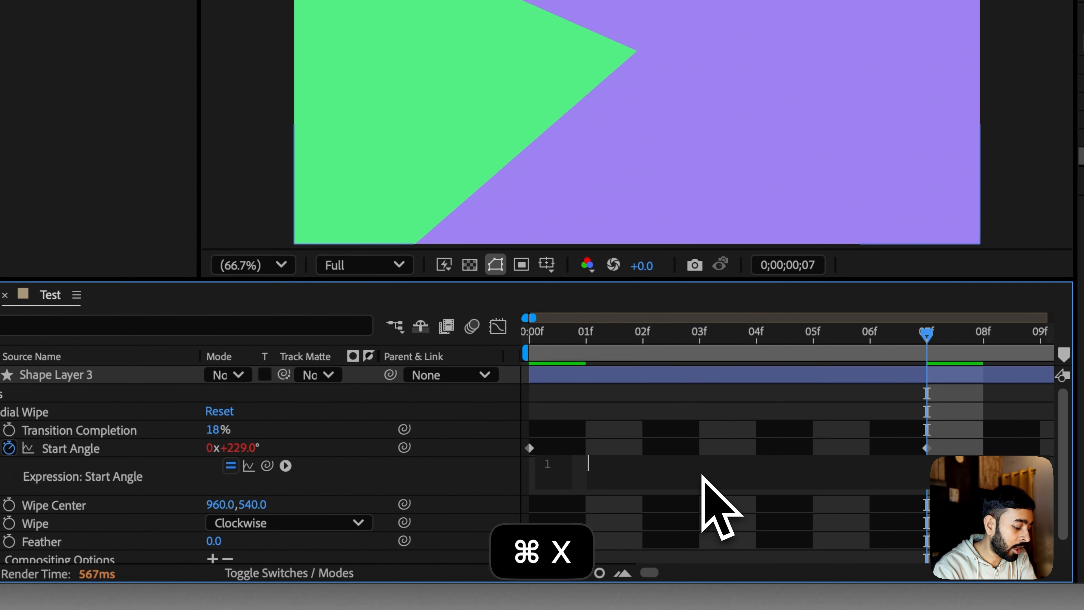
pyautogui.click(673, 398)
pyautogui.click(550, 343)
pyautogui.press('space')
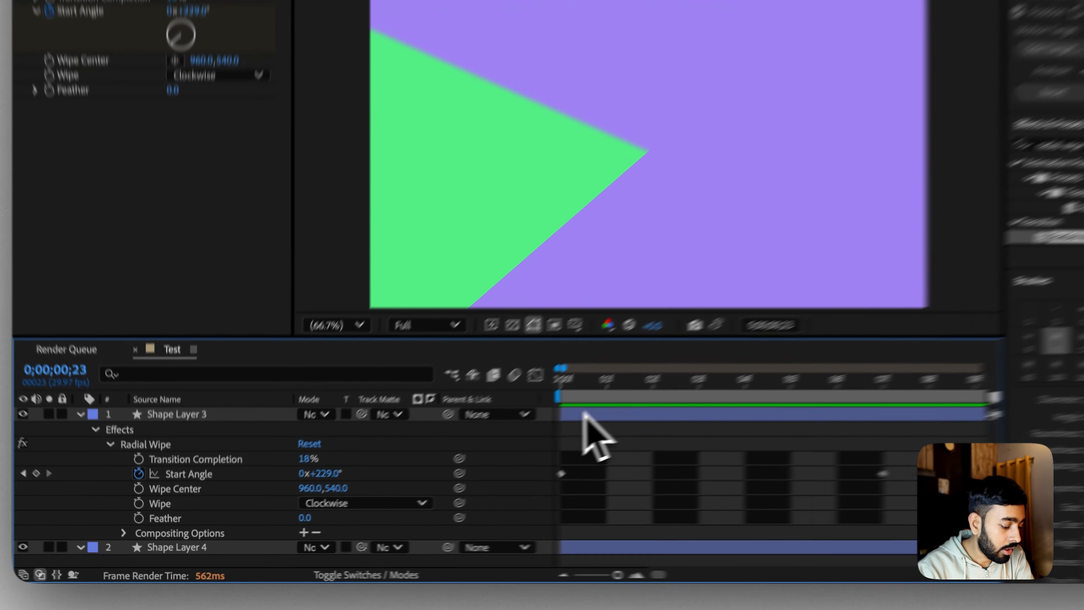
pyautogui.press('space')
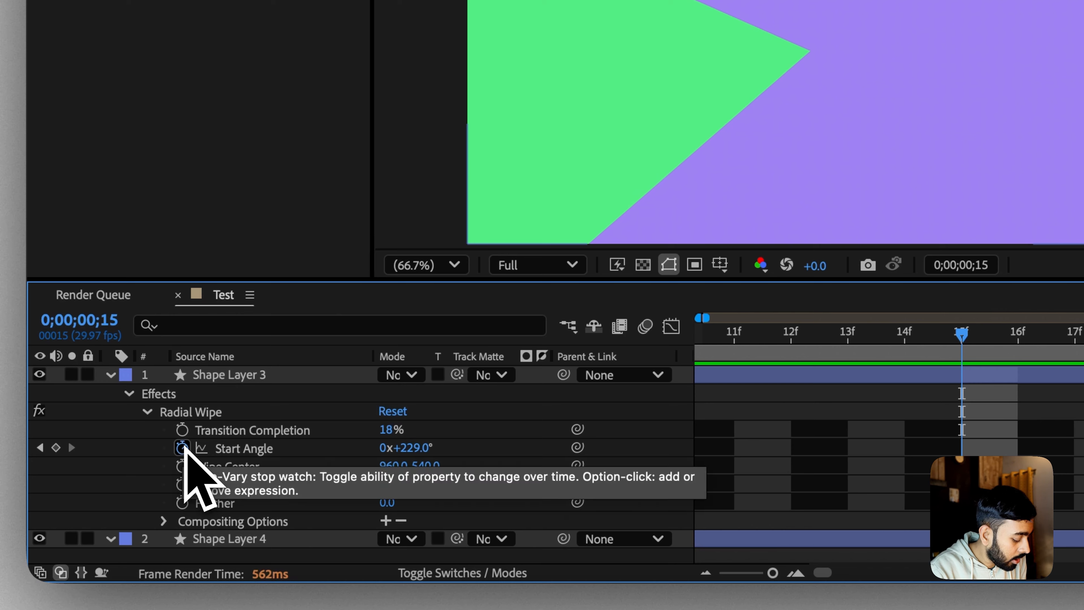
# Step: Paste the loopOut("pingpong") expression back onto the Radial Wipe's Start Angle and apply it
pyautogui.keyDown('alt'); pyautogui.click(183, 447); pyautogui.keyUp('alt')
pyautogui.press('super+v')
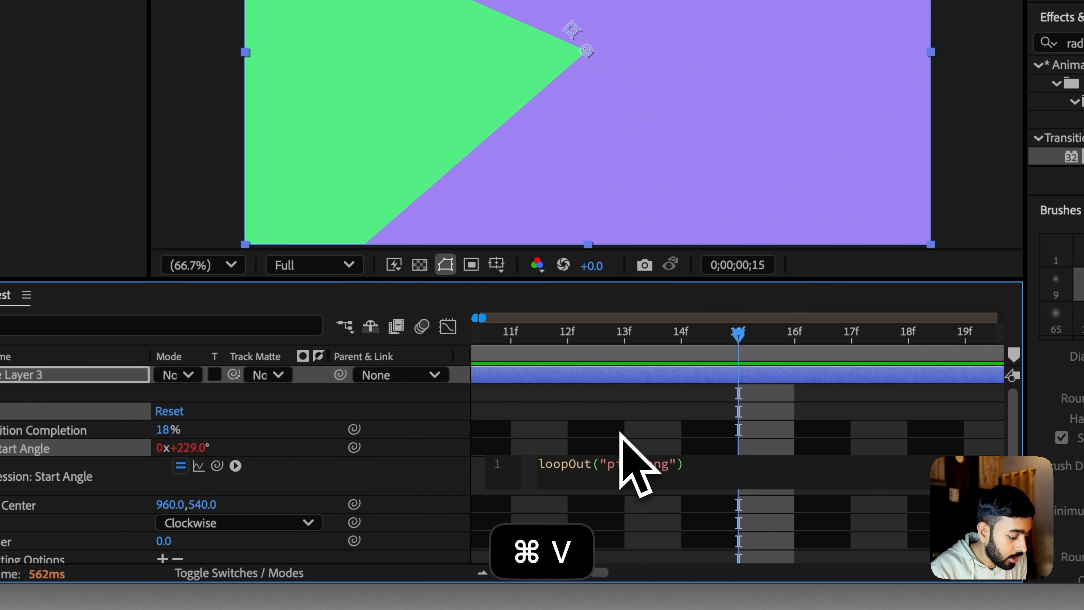
pyautogui.click(619, 432)
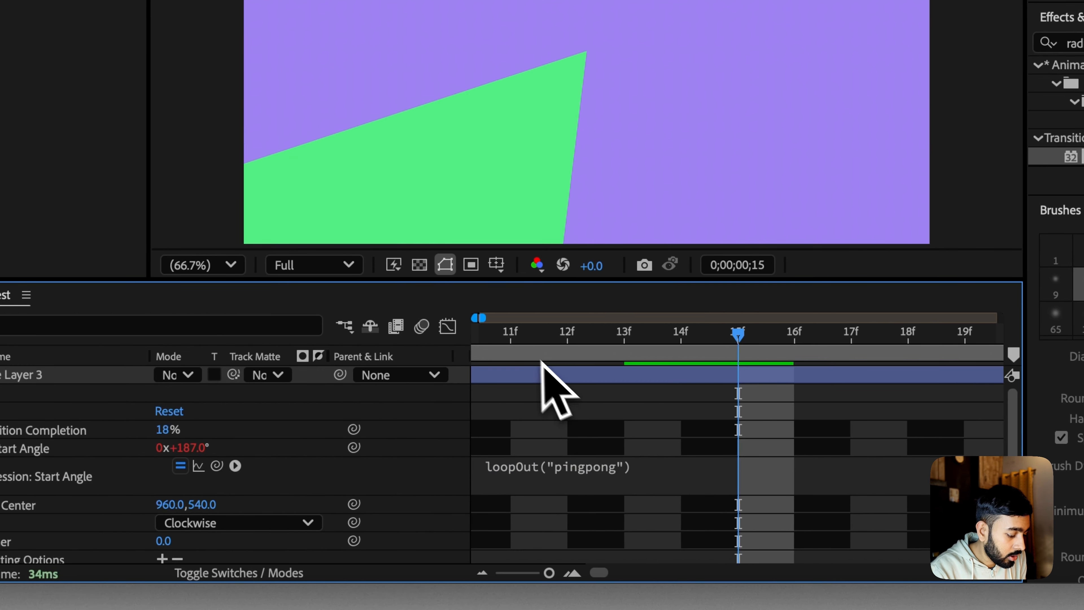
# Step: Play the composition from frame 0 to preview the ping-pong motion of the Radial Wipe across a longer time range
pyautogui.moveTo(512, 333); pyautogui.dragTo(434, 336)
pyautogui.press('space')
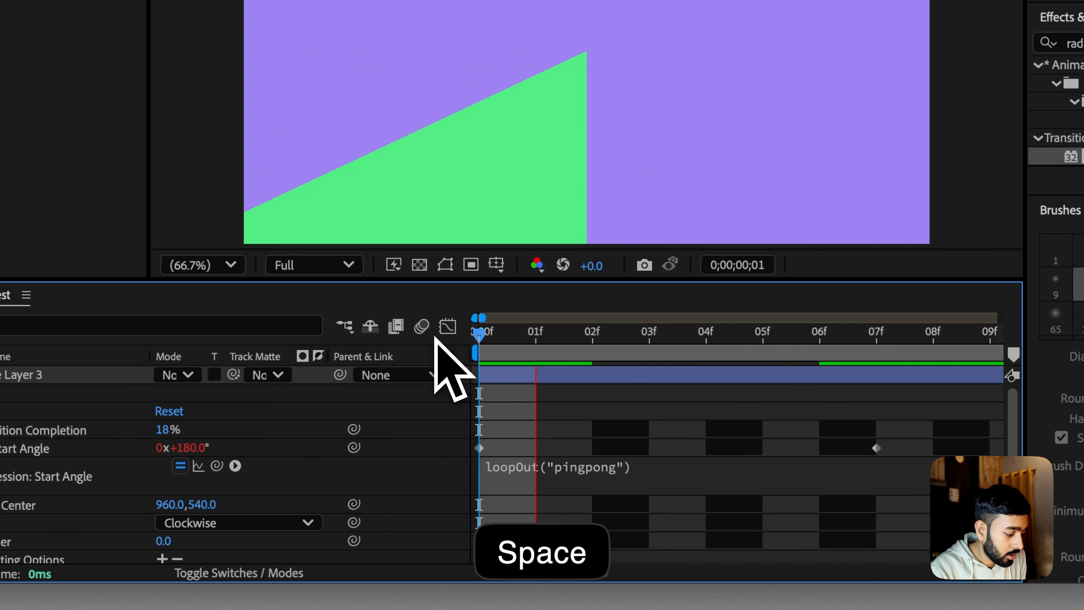
pyautogui.scroll(-5, 557, 426)
pyautogui.scroll(-1, 536, 471)
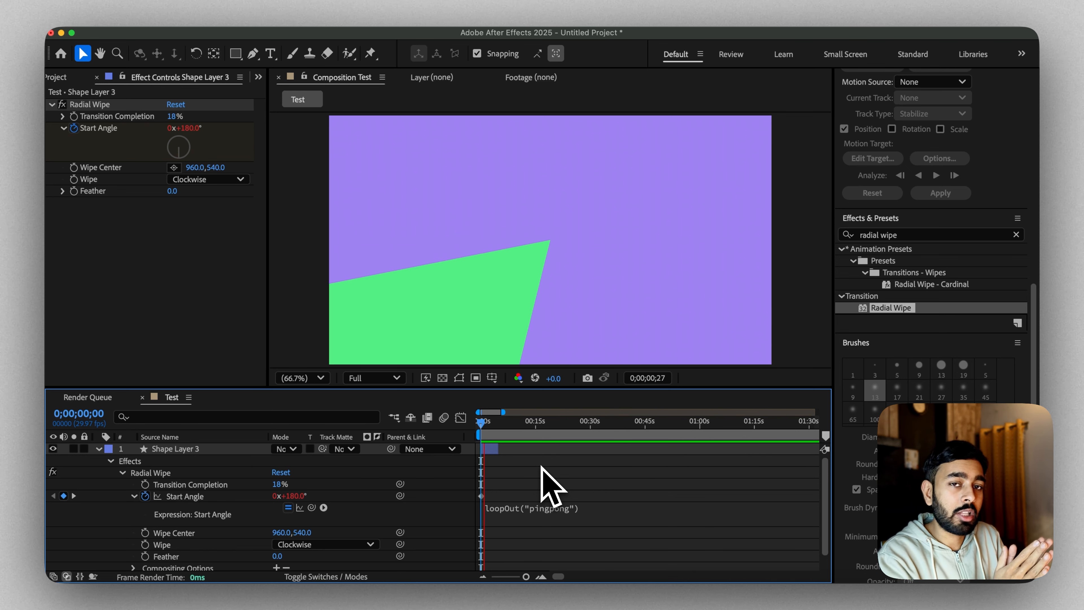
# Step: Remove the loopOut expression from the Radial Wipe's Start Angle on Shape Layer 3
pyautogui.press('space')
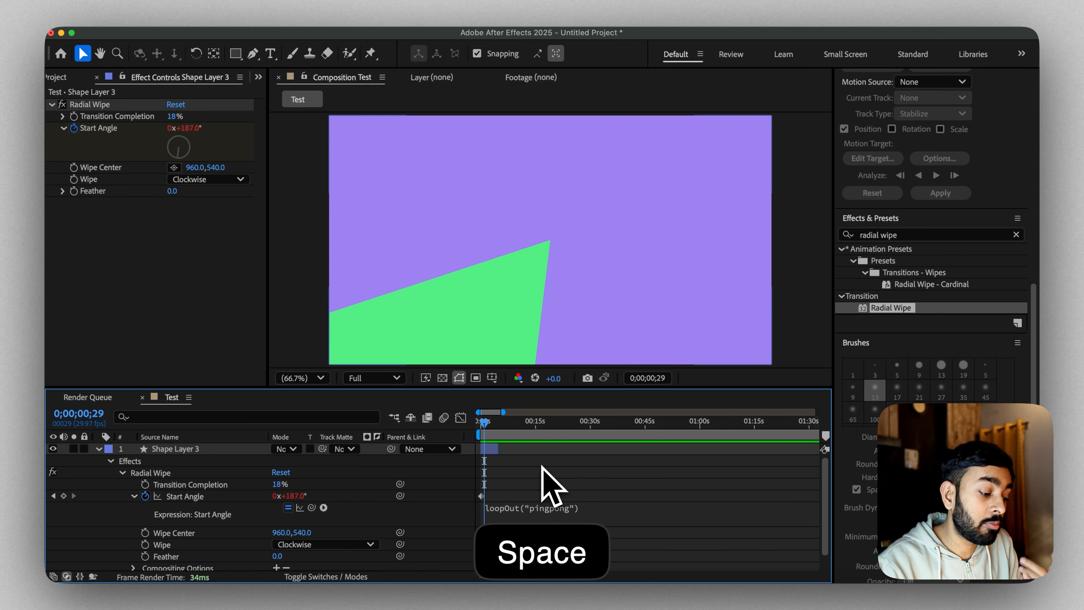
pyautogui.scroll(10, 515, 473)
pyautogui.hscroll(-8, 515, 473)
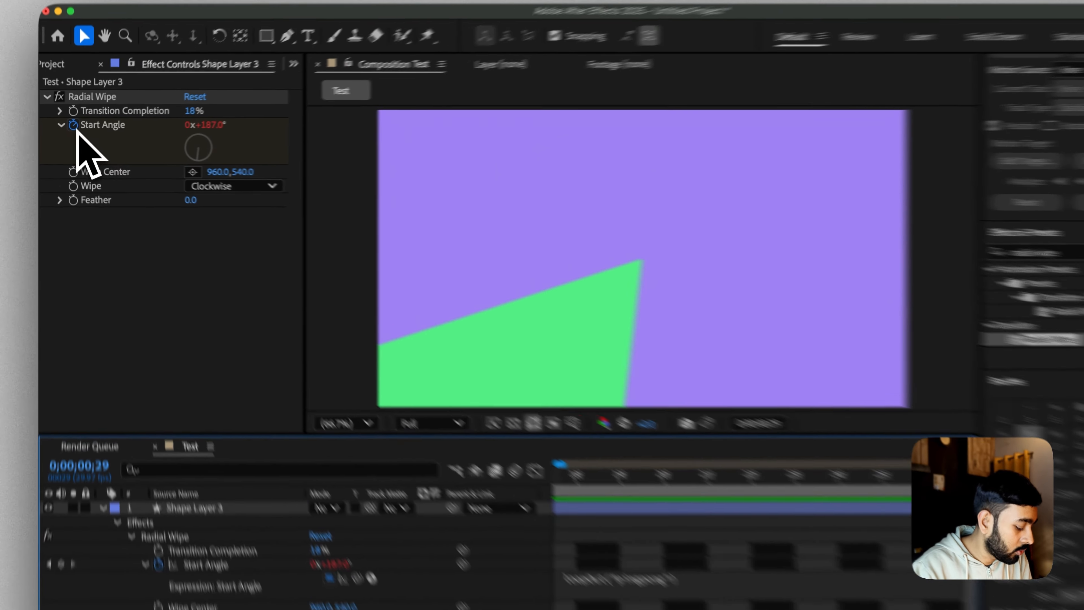
pyautogui.keyDown('alt'); pyautogui.click(74, 128); pyautogui.keyUp('alt')
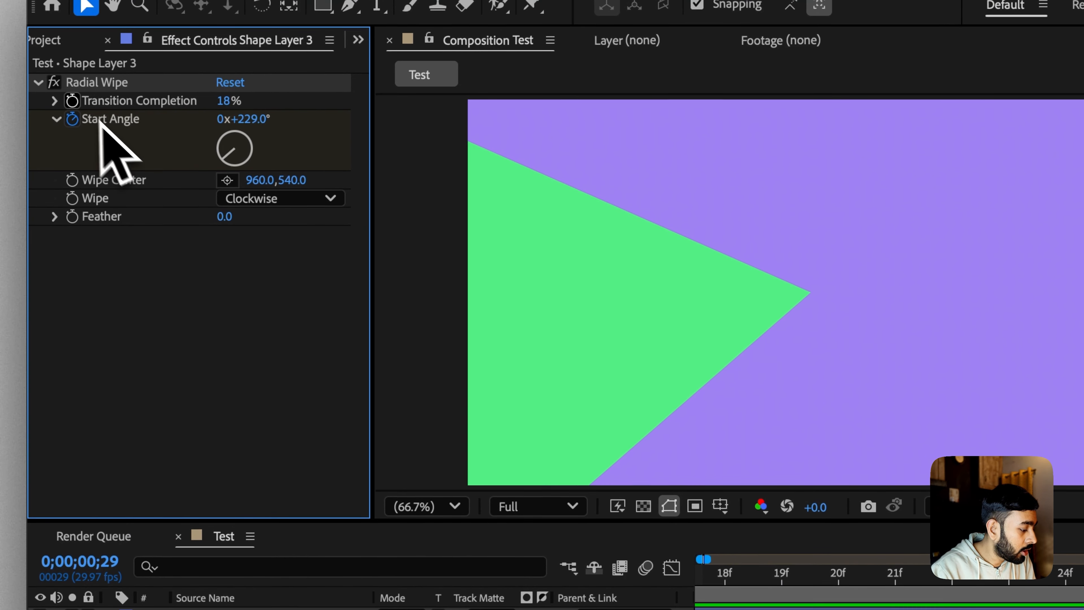
pyautogui.press('super+z')
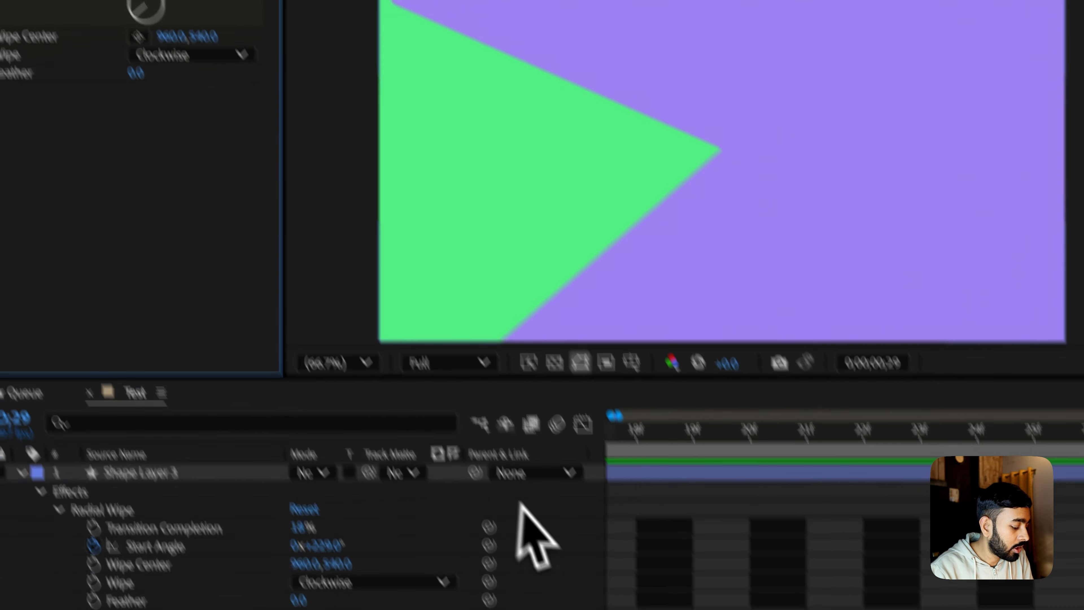
pyautogui.hscroll(-5, 720, 548)
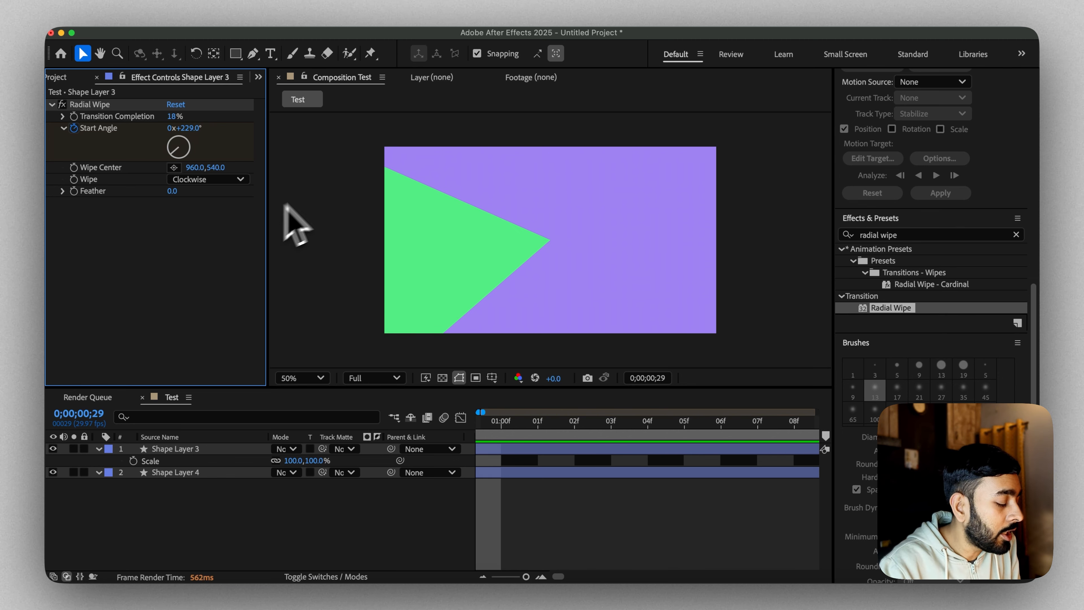
# Step: Move the Radial Wipe's Wipe Center to 1930, 540 and set its Transition Completion to 45%
pyautogui.moveTo(212, 166); pyautogui.dragTo(245, 161)
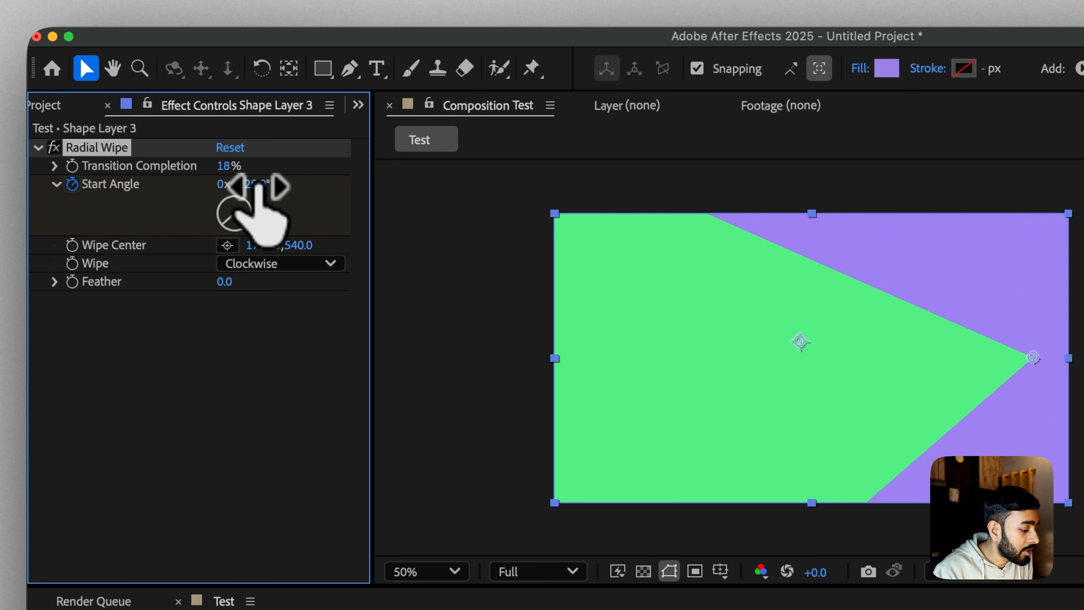
pyautogui.click(253, 182)
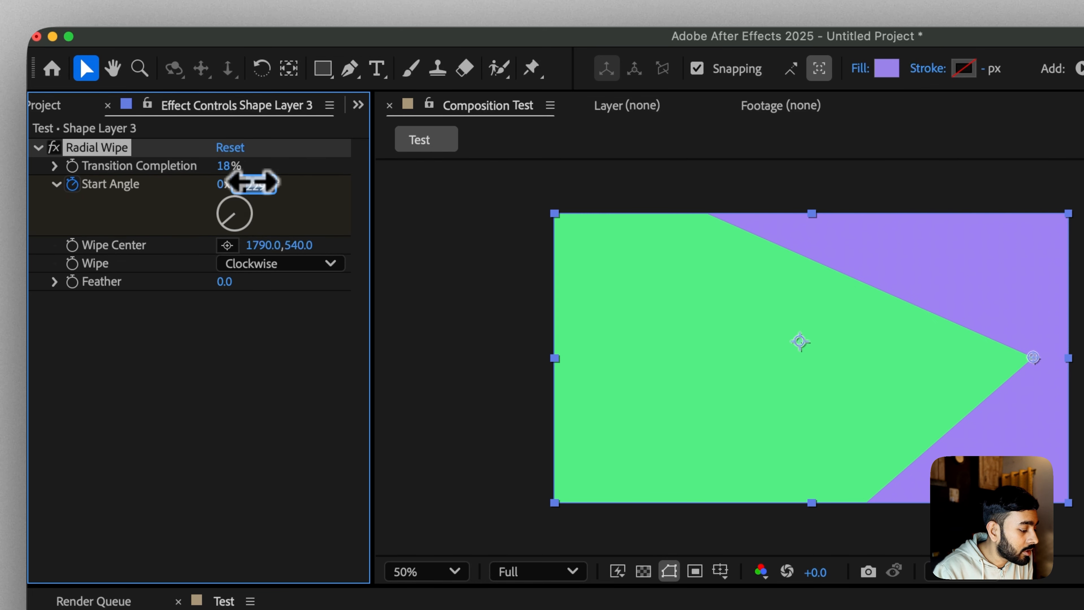
pyautogui.click(272, 175)
pyautogui.moveTo(236, 168); pyautogui.dragTo(193, 162)
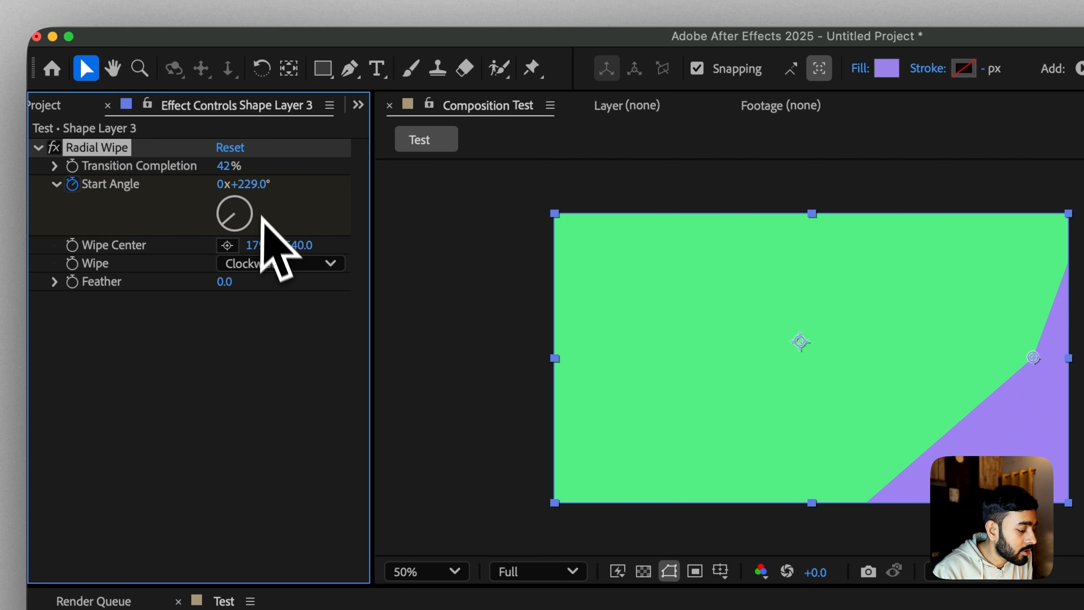
pyautogui.moveTo(259, 242); pyautogui.dragTo(278, 241)
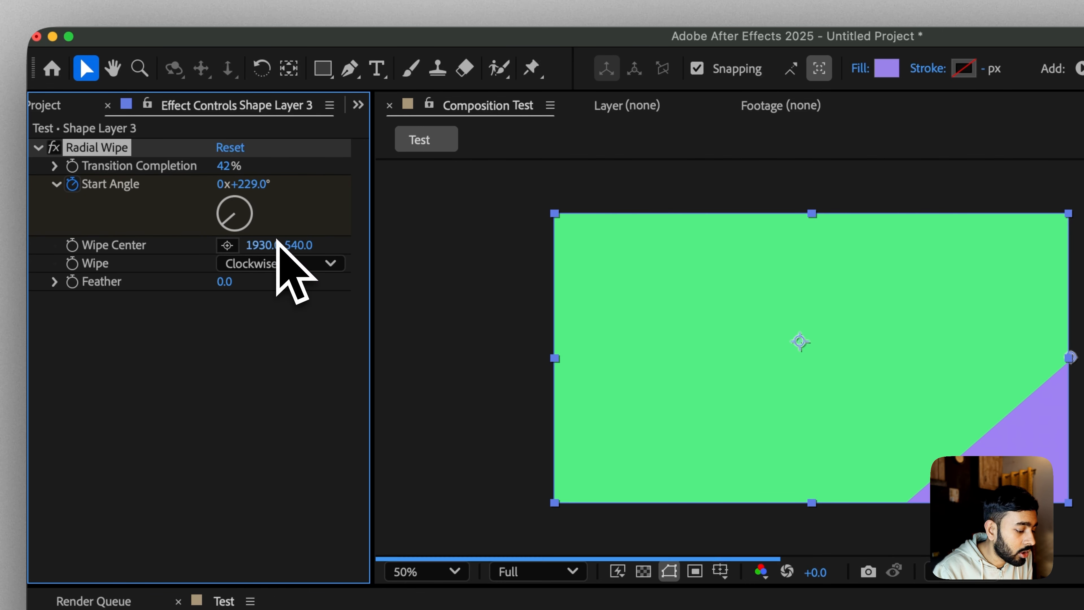
pyautogui.click(254, 184)
pyautogui.press('Return')
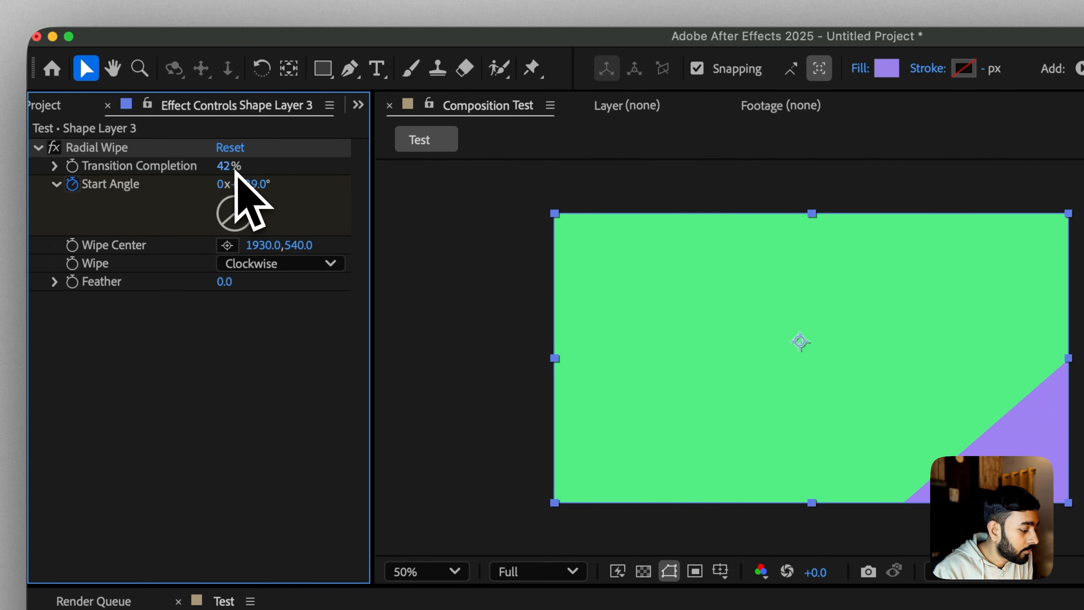
pyautogui.moveTo(197, 173); pyautogui.dragTo(231, 169)
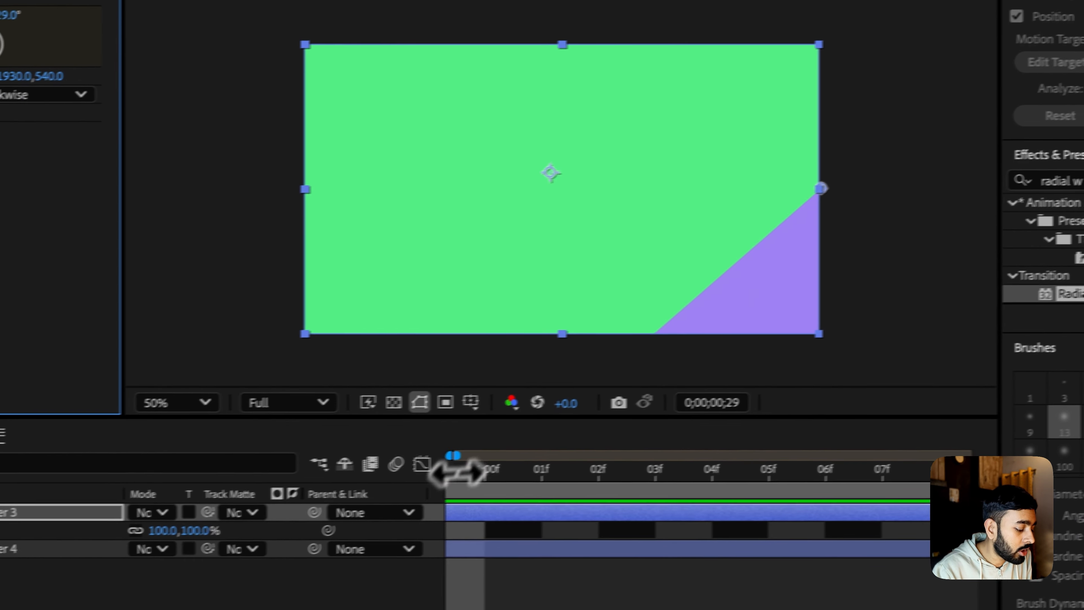
# Step: Set the Radial Wipe's wipe direction to Counterclockwise
pyautogui.moveTo(540, 177); pyautogui.dragTo(453, 182)
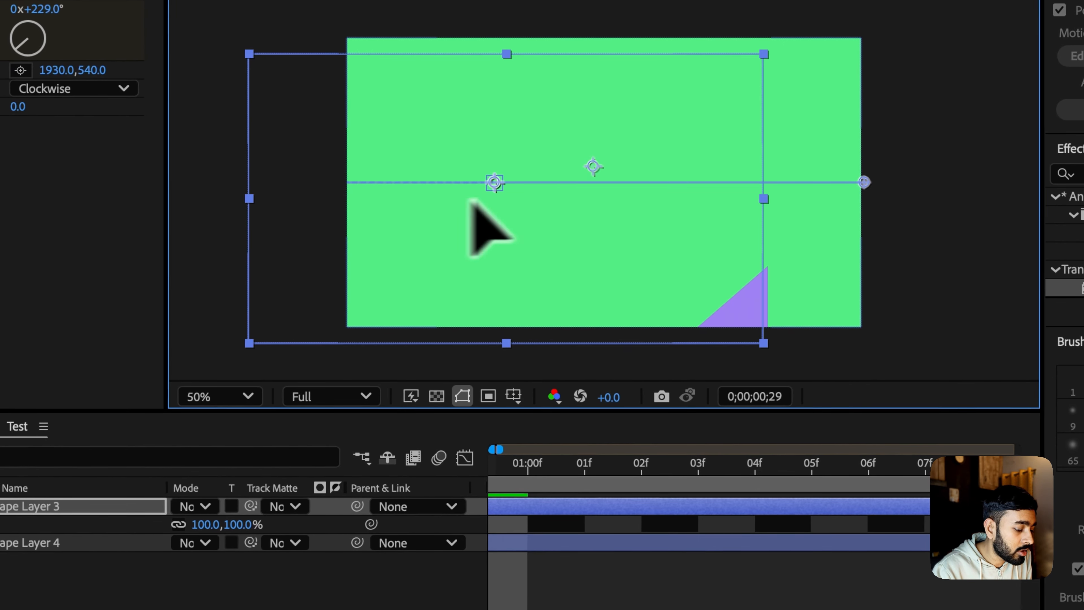
pyautogui.press('super+z')
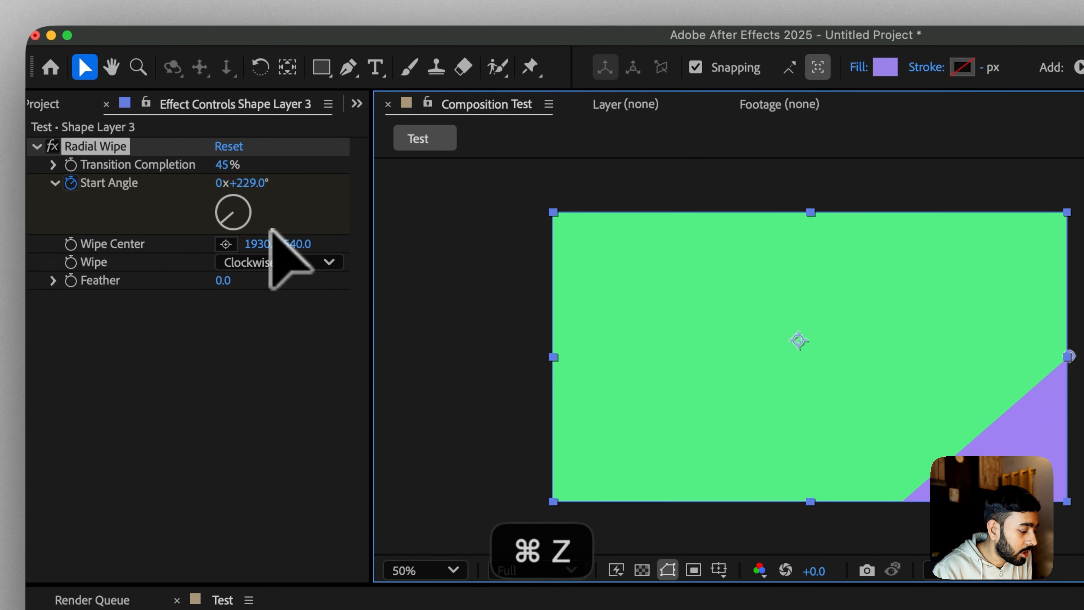
pyautogui.click(173, 132)
pyautogui.click(269, 269)
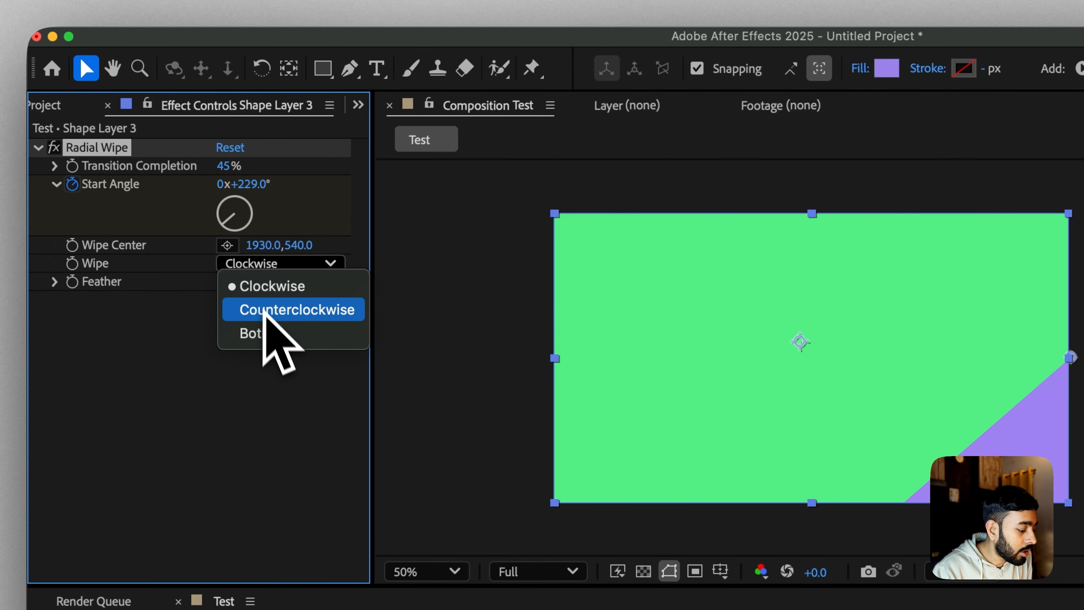
pyautogui.click(265, 311)
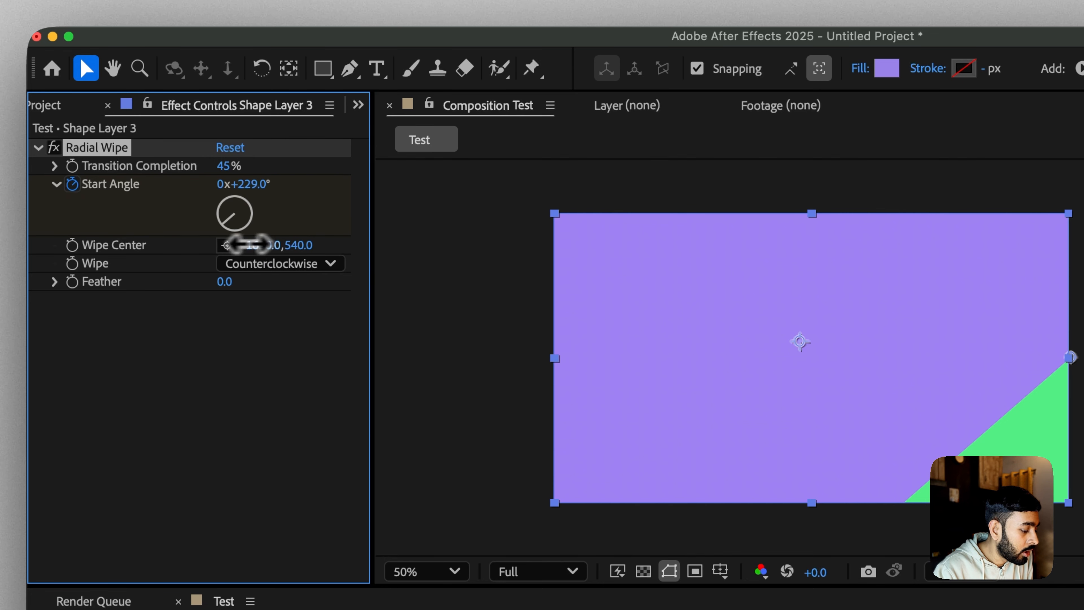
# Step: Set the Radial Wipe's Wipe Center to 1010, 540 and Transition Completion to 93%, and try a Feather of 93
pyautogui.moveTo(247, 243); pyautogui.dragTo(155, 234)
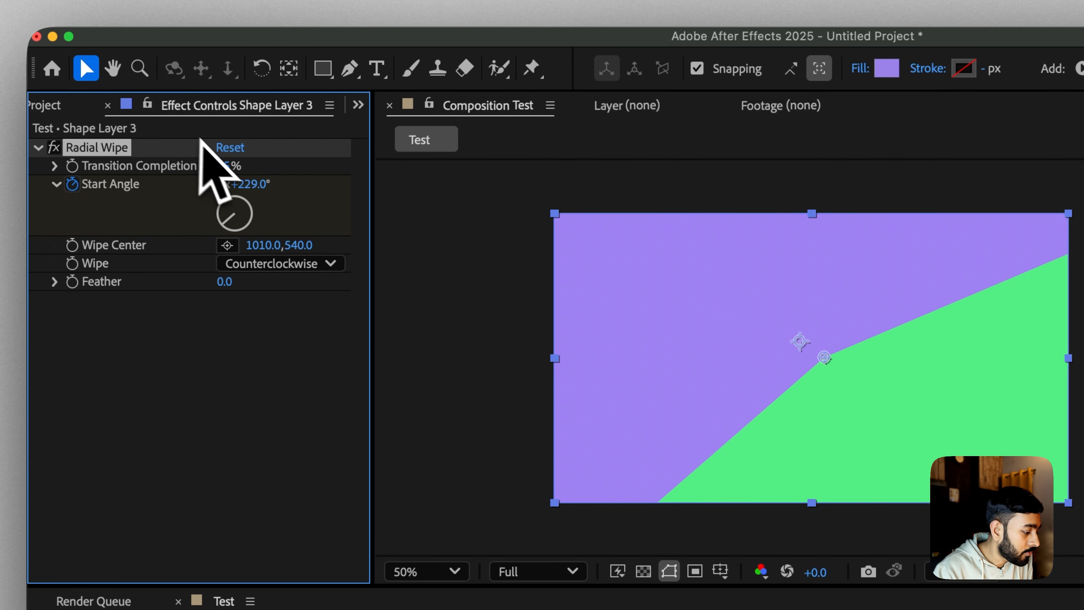
pyautogui.moveTo(224, 164); pyautogui.dragTo(282, 170)
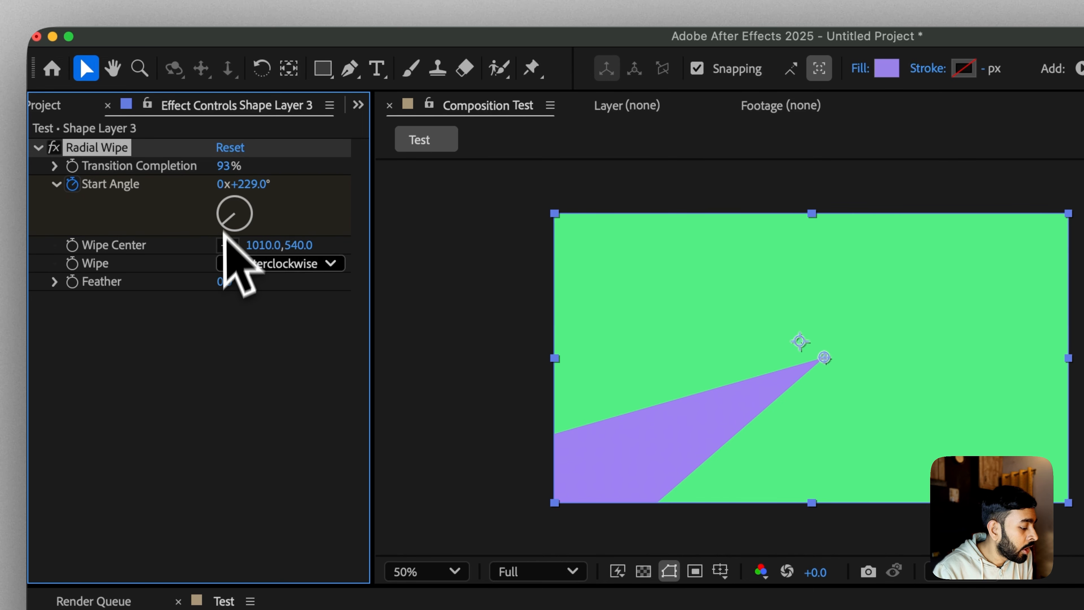
pyautogui.moveTo(234, 278); pyautogui.dragTo(297, 269)
pyautogui.press('super+z')
pyautogui.press('super+z')
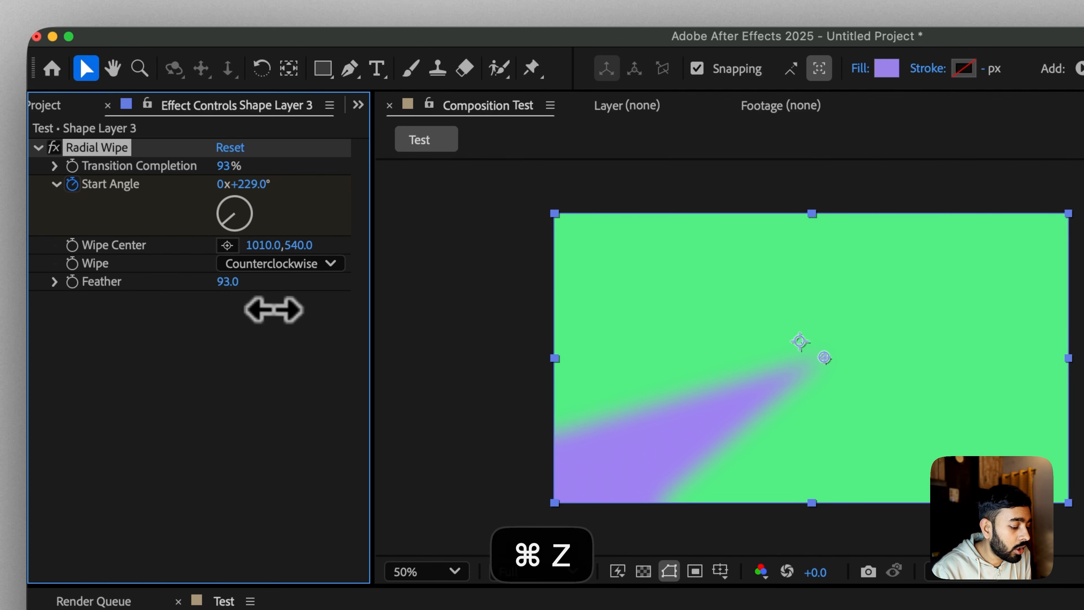
# Step: Replace the Radial Wipe on Shape Layer 3 with the Iris Wipe effect, found by searching the effects for "iris wipe"
pyautogui.press('BackSpace')
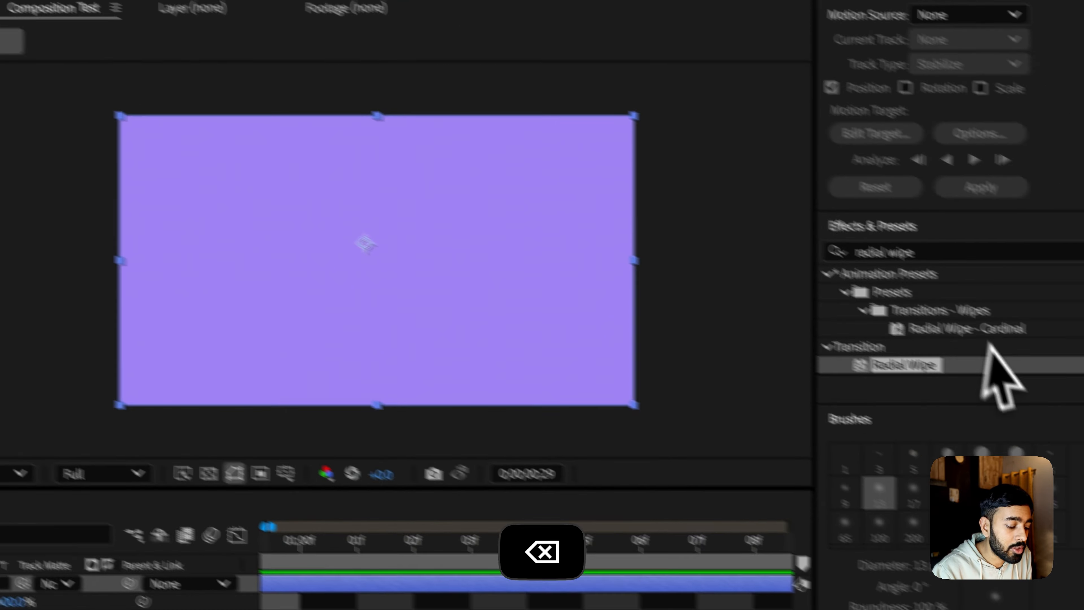
pyautogui.click(860, 225)
pyautogui.press('BackSpace')
pyautogui.press('BackSpace')
pyautogui.press('BackSpace')
pyautogui.press('BackSpace')
pyautogui.press('BackSpace')
pyautogui.press('BackSpace')
pyautogui.press('BackSpace')
pyautogui.press('BackSpace')
pyautogui.press('BackSpace')
pyautogui.press('BackSpace')
pyautogui.press('BackSpace')
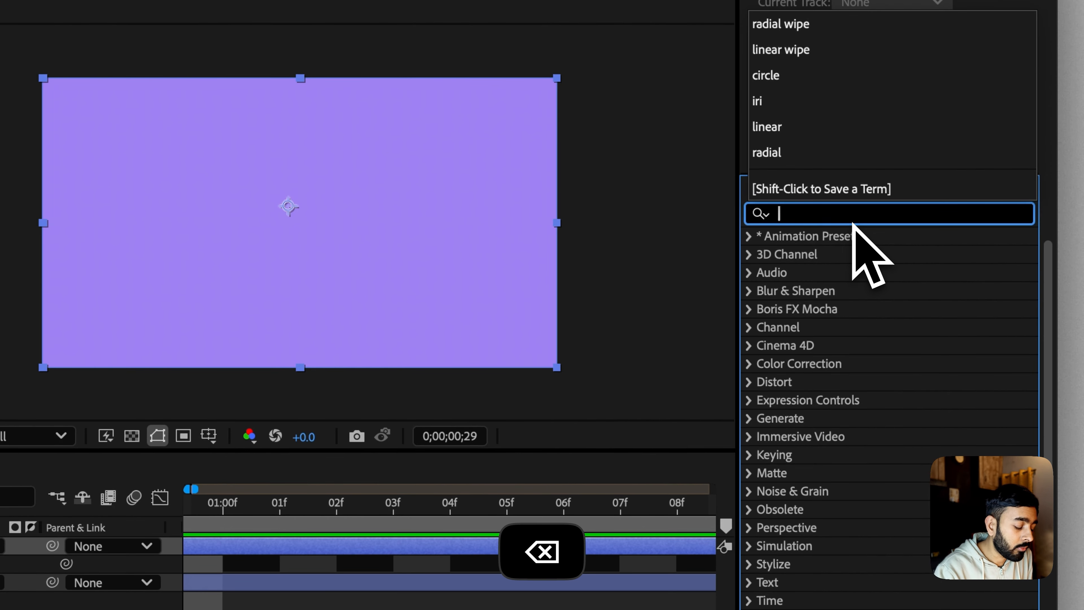
pyautogui.write('iris wipe')
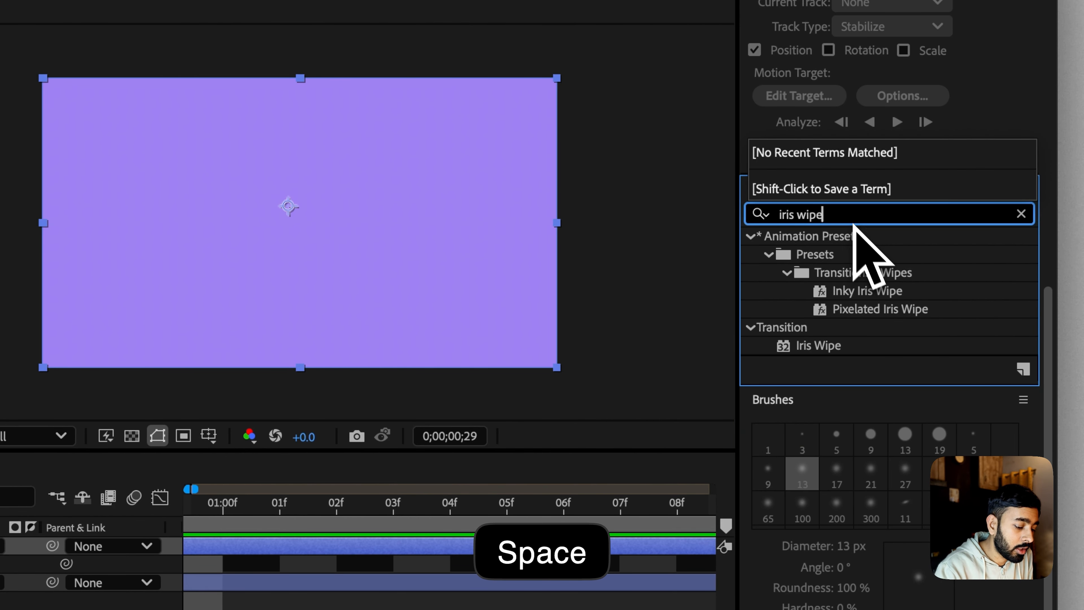
pyautogui.moveTo(818, 346); pyautogui.dragTo(408, 307)
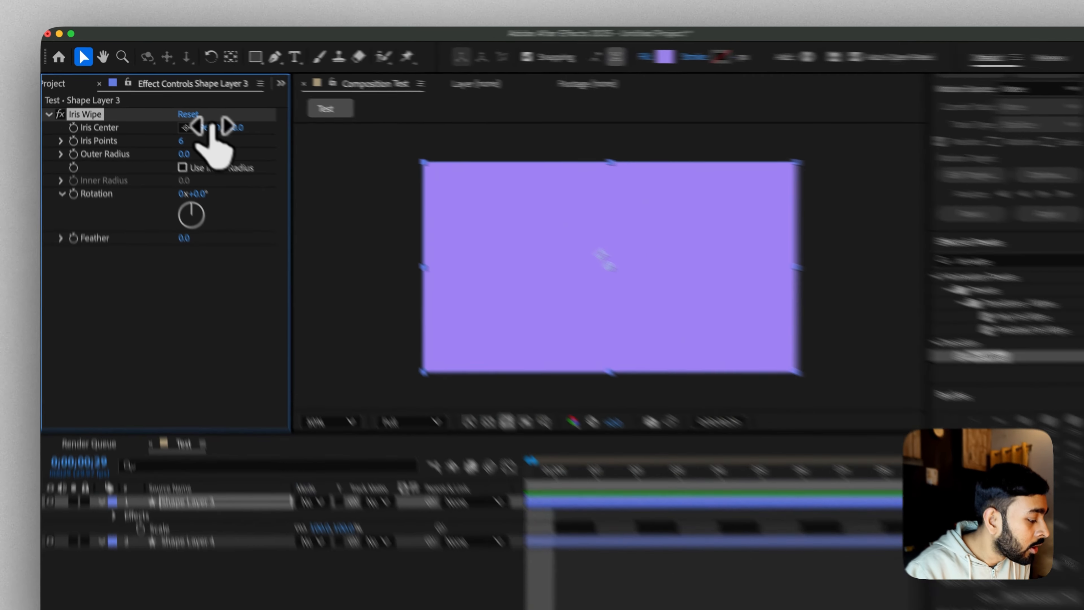
# Step: Try shifting the Iris Wipe's Iris Center horizontally across the composition, and undo the shift
pyautogui.moveTo(211, 127); pyautogui.dragTo(165, 119)
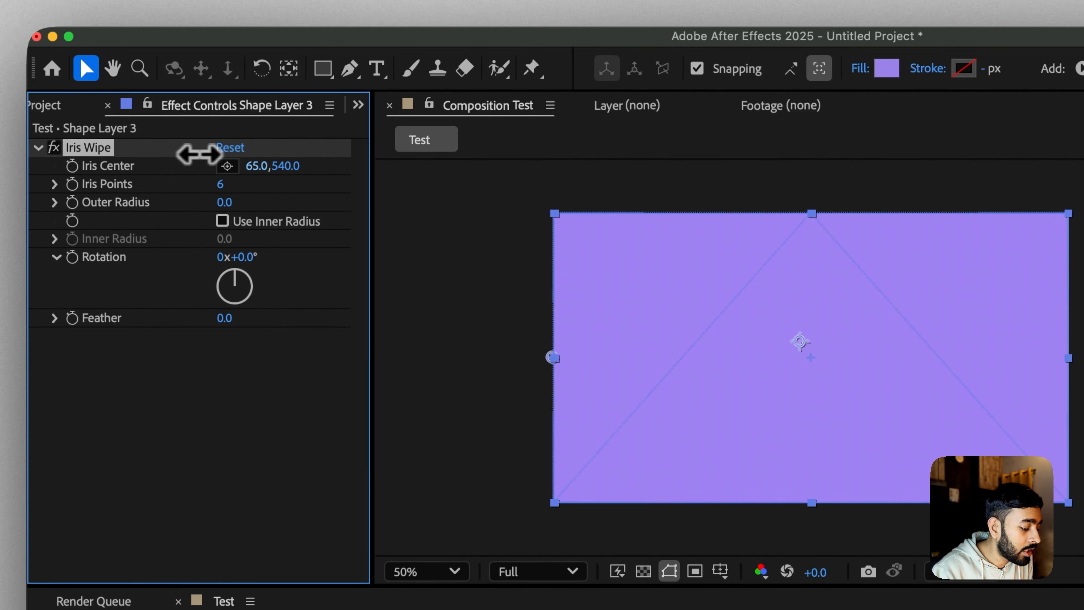
pyautogui.moveTo(199, 154); pyautogui.dragTo(249, 162)
pyautogui.press('super+z')
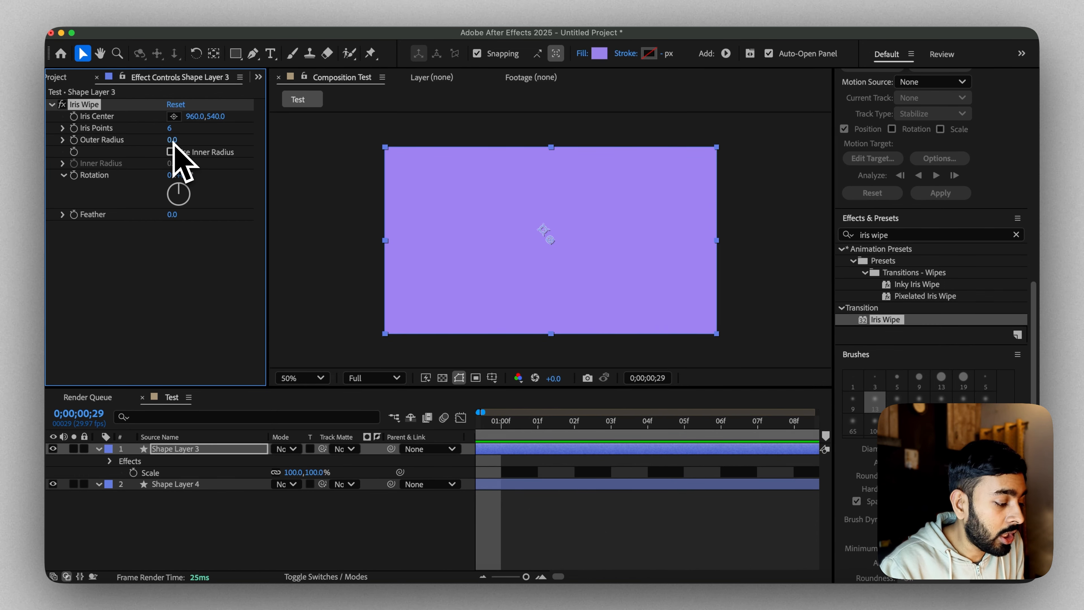
# Step: Enlarge the Iris Wipe's Outer Radius to open a big triangle, and bring it back down to 261
pyautogui.moveTo(172, 141); pyautogui.dragTo(211, 140)
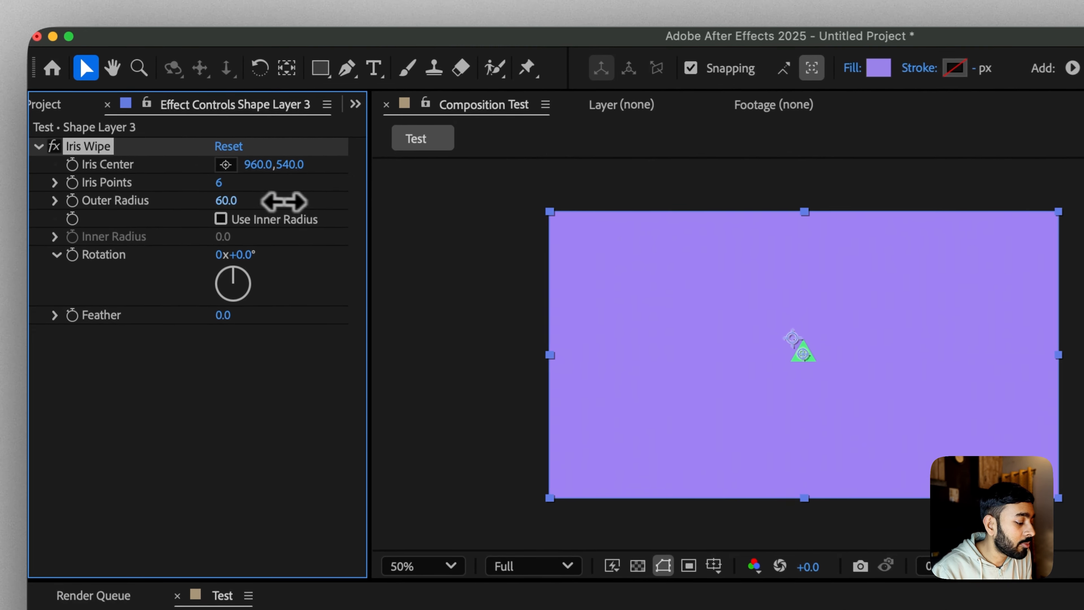
pyautogui.moveTo(284, 201); pyautogui.dragTo(456, 193)
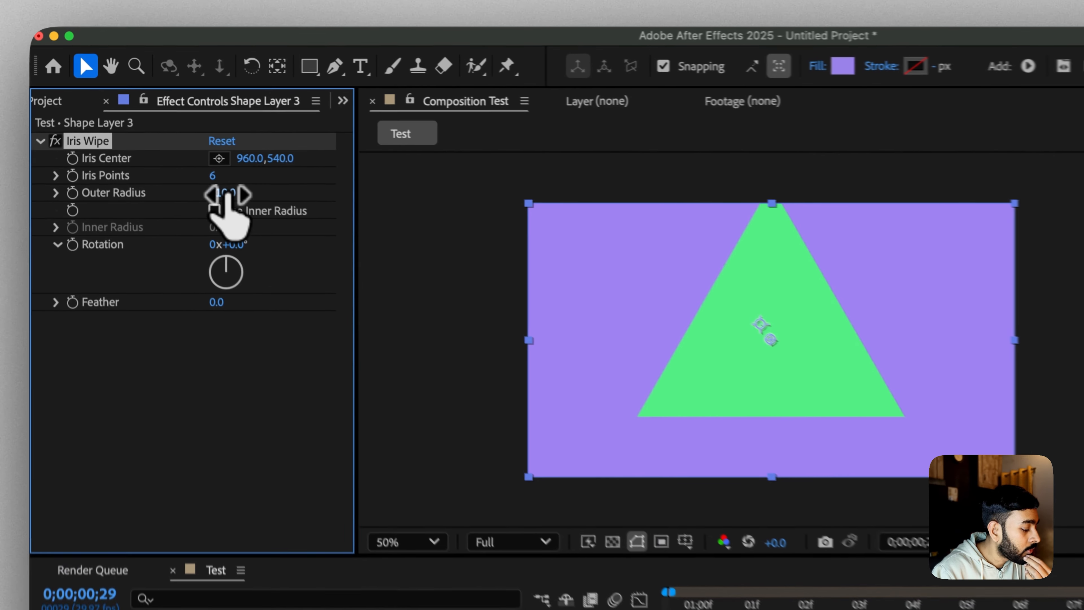
pyautogui.moveTo(186, 141); pyautogui.dragTo(236, 143)
pyautogui.moveTo(324, 208); pyautogui.dragTo(239, 218)
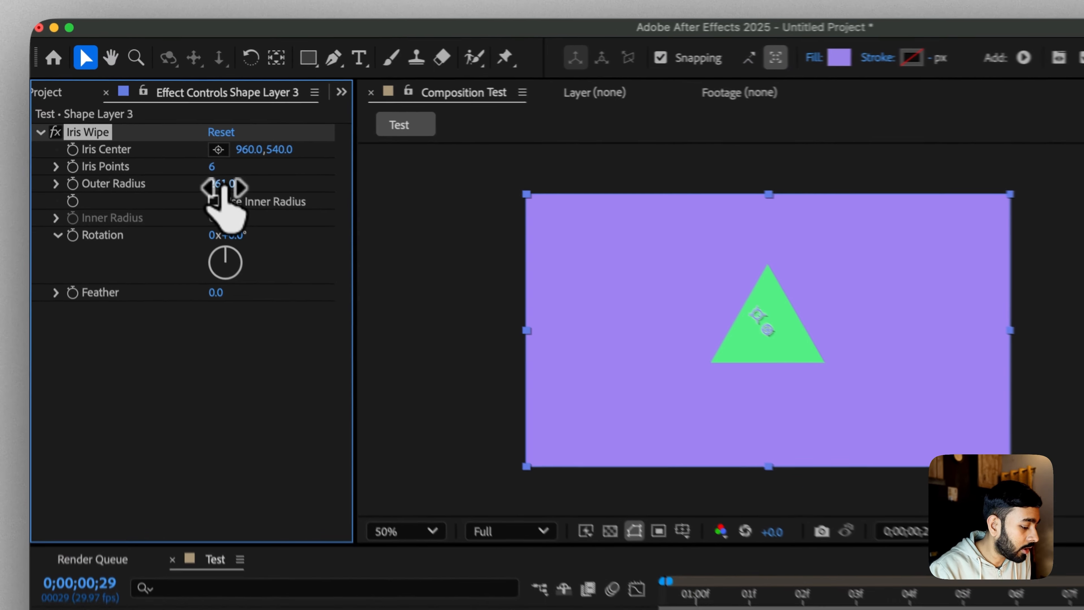
# Step: Try an Outer Radius of 2000 on the Iris Wipe and undo the enlargement
pyautogui.moveTo(175, 143); pyautogui.dragTo(211, 141)
pyautogui.moveTo(285, 194); pyautogui.dragTo(333, 194)
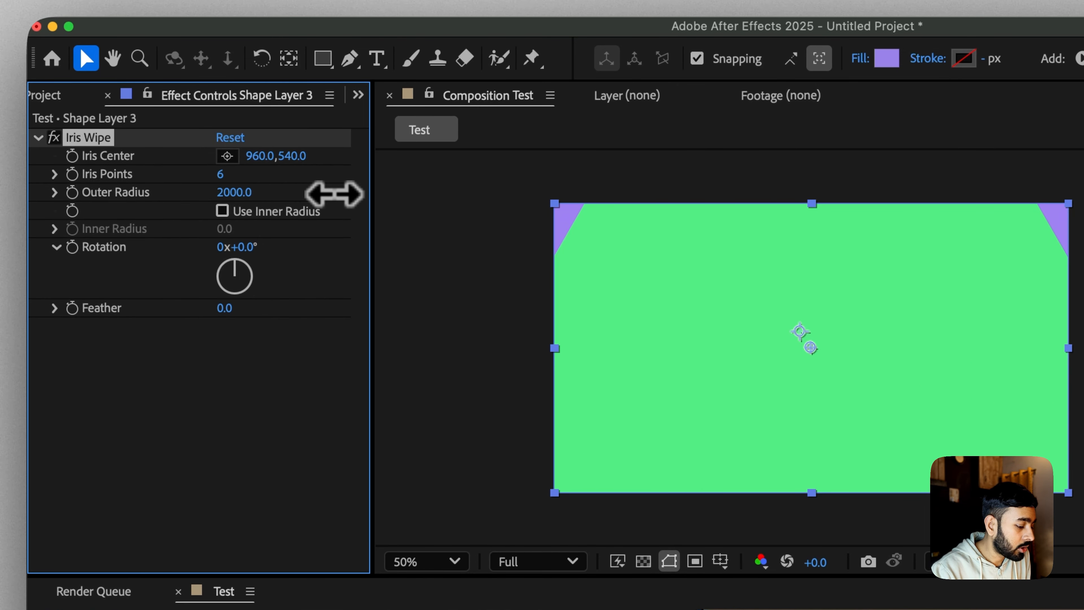
pyautogui.press('super+z')
pyautogui.press('super+z')
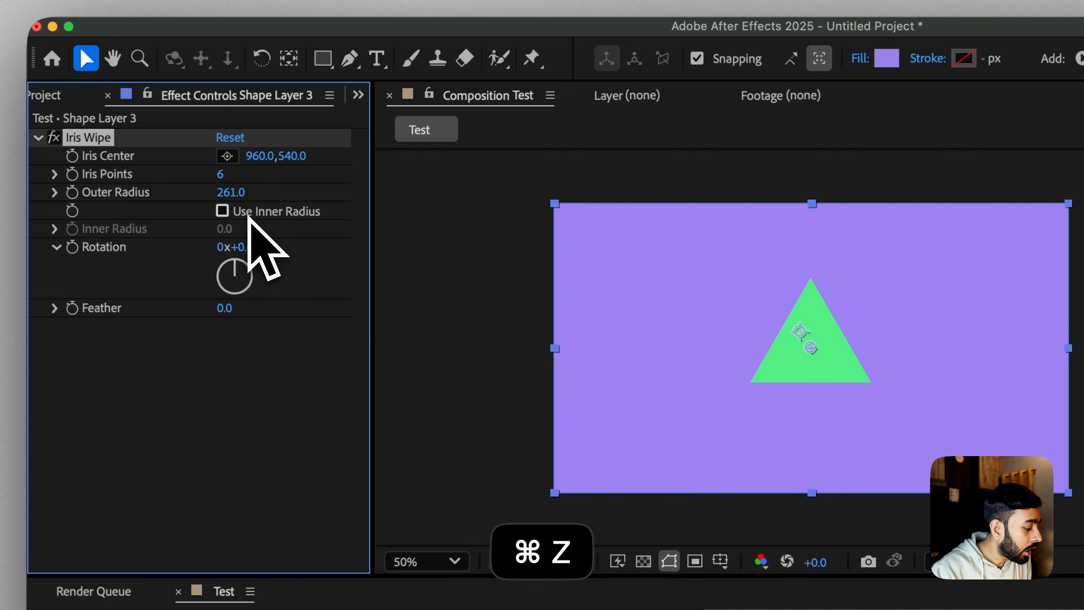
# Step: Enable Use Inner Radius on the Iris Wipe and set the Inner Radius to 250
pyautogui.click(249, 214)
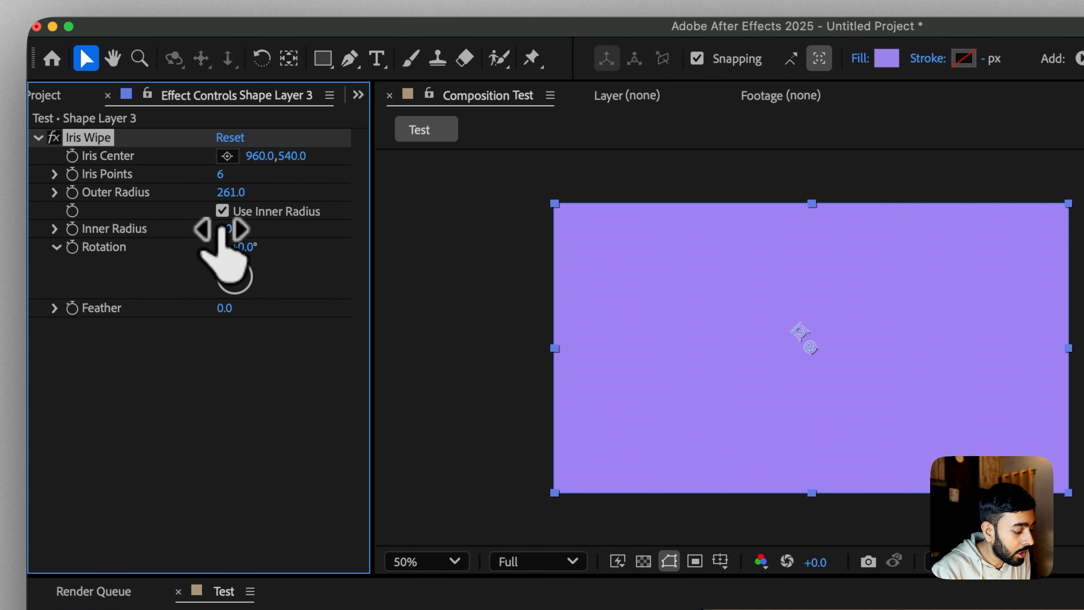
pyautogui.moveTo(231, 230); pyautogui.dragTo(348, 232)
pyautogui.press('cmd+z')
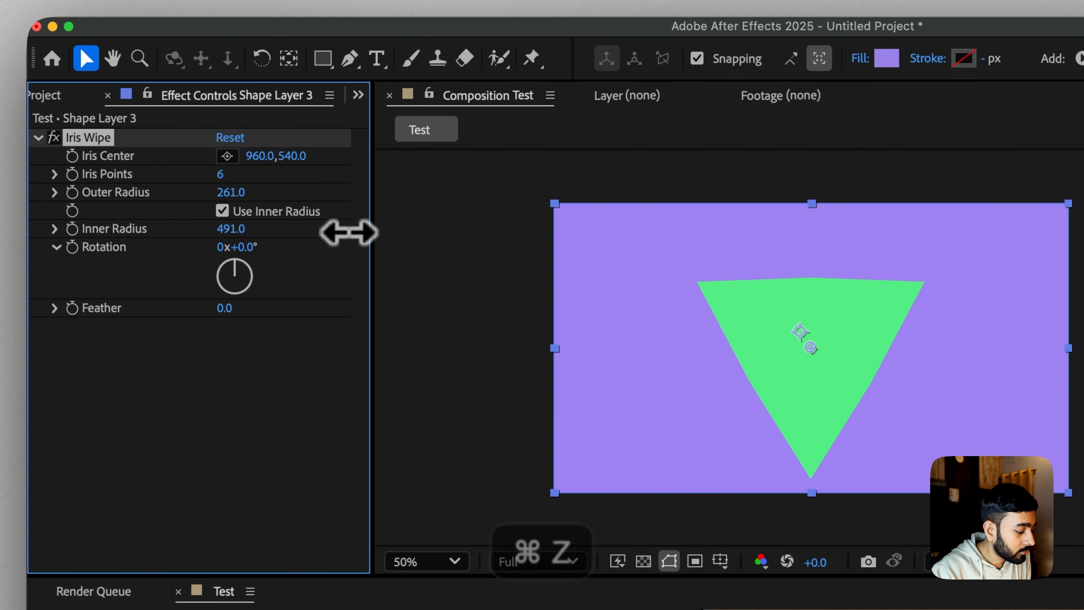
pyautogui.click(231, 228)
pyautogui.write('250')
pyautogui.press('Return')
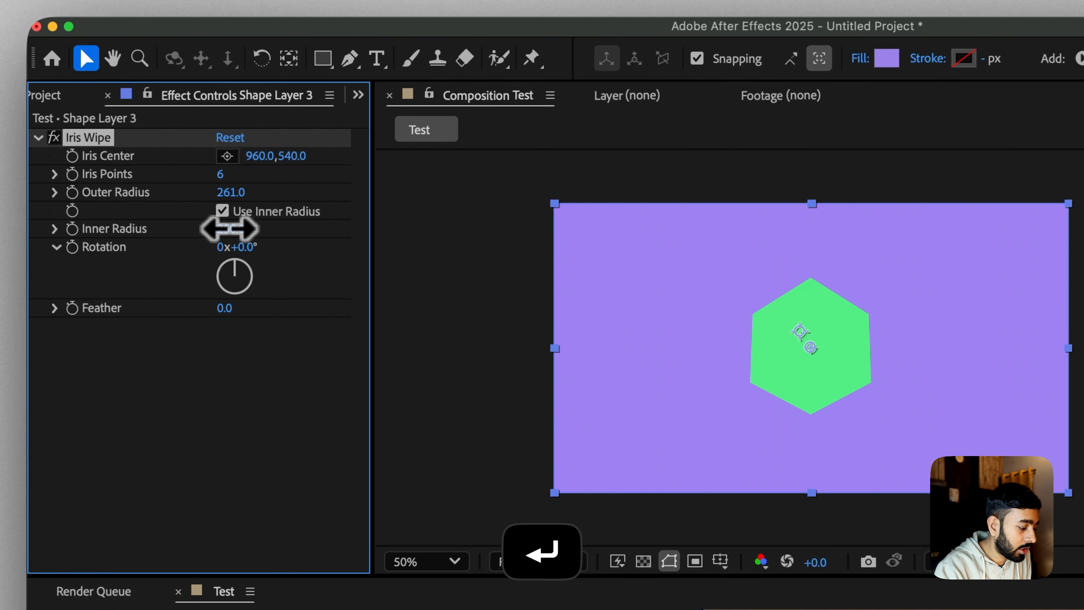
# Step: Reduce the Iris Wipe's Inner Radius to 81 for a three-pointed star opening
pyautogui.moveTo(230, 228); pyautogui.dragTo(168, 228)
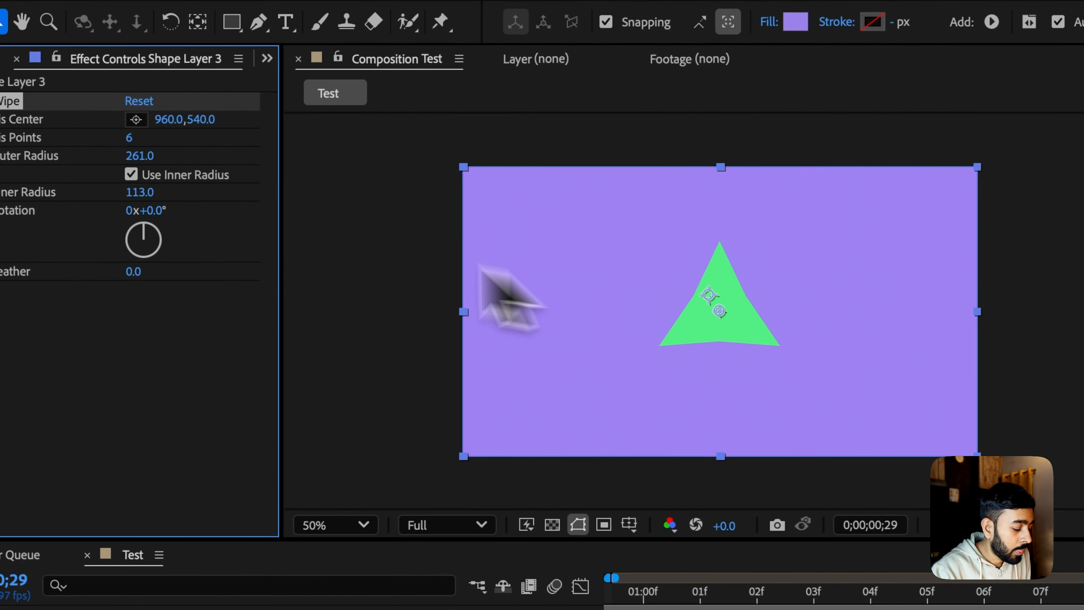
pyautogui.moveTo(137, 193); pyautogui.dragTo(105, 195)
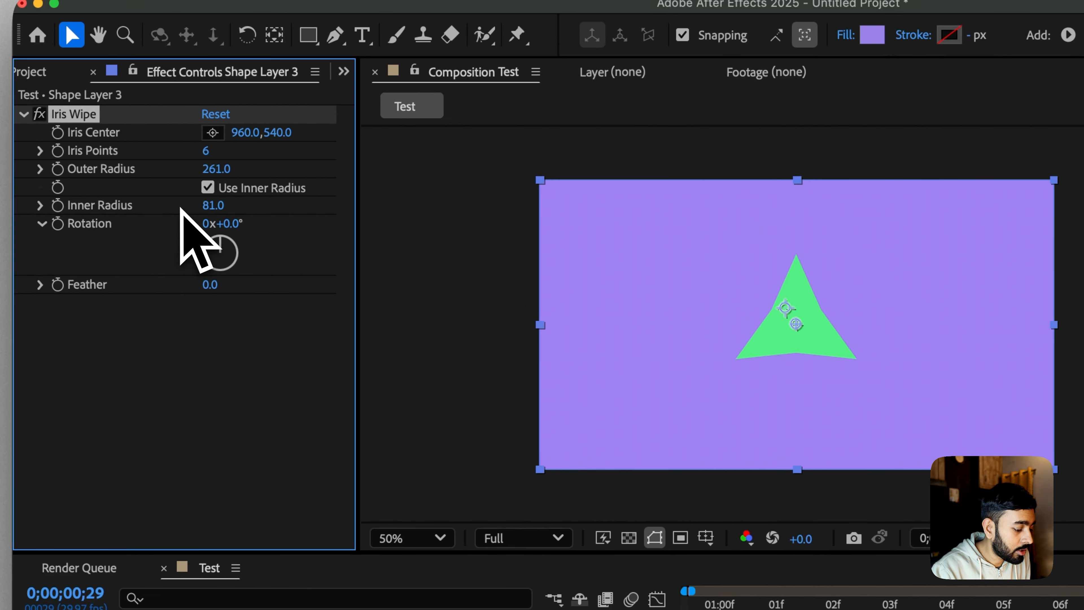
pyautogui.scroll(2, 861, 373)
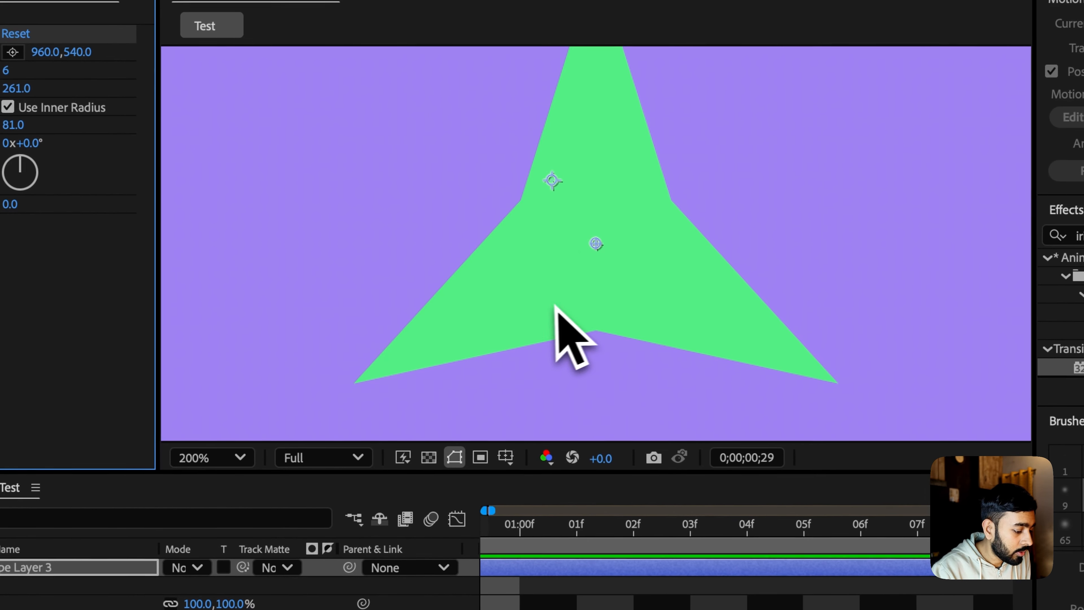
# Step: Turn the Iris Wipe opening into a spiky starburst with 32 Iris Points, an Outer Radius of 455 and an Inner Radius of 202
pyautogui.click(523, 205)
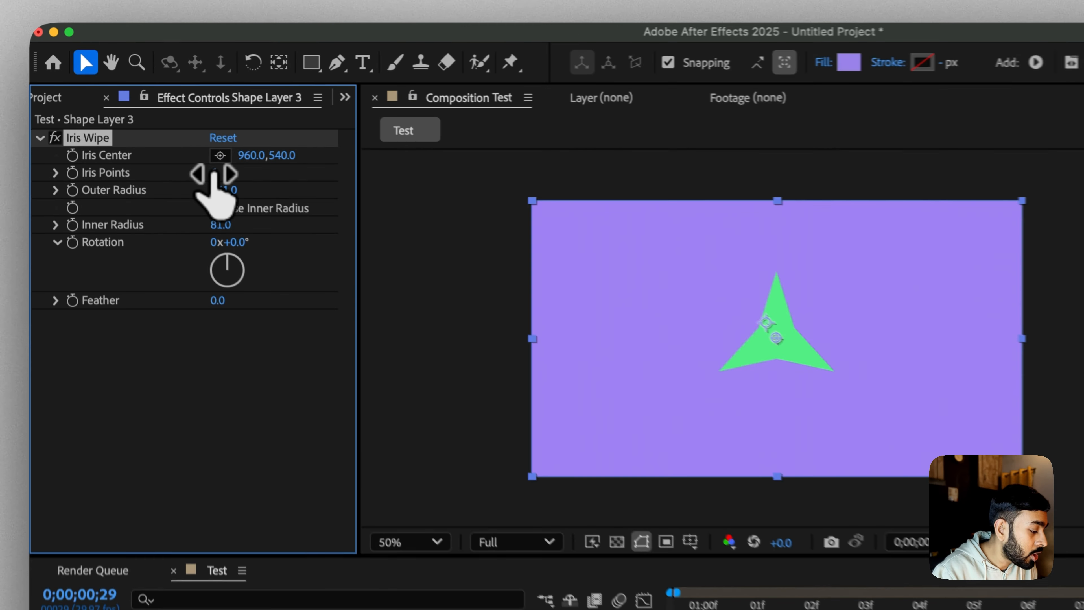
pyautogui.moveTo(213, 174); pyautogui.dragTo(279, 179)
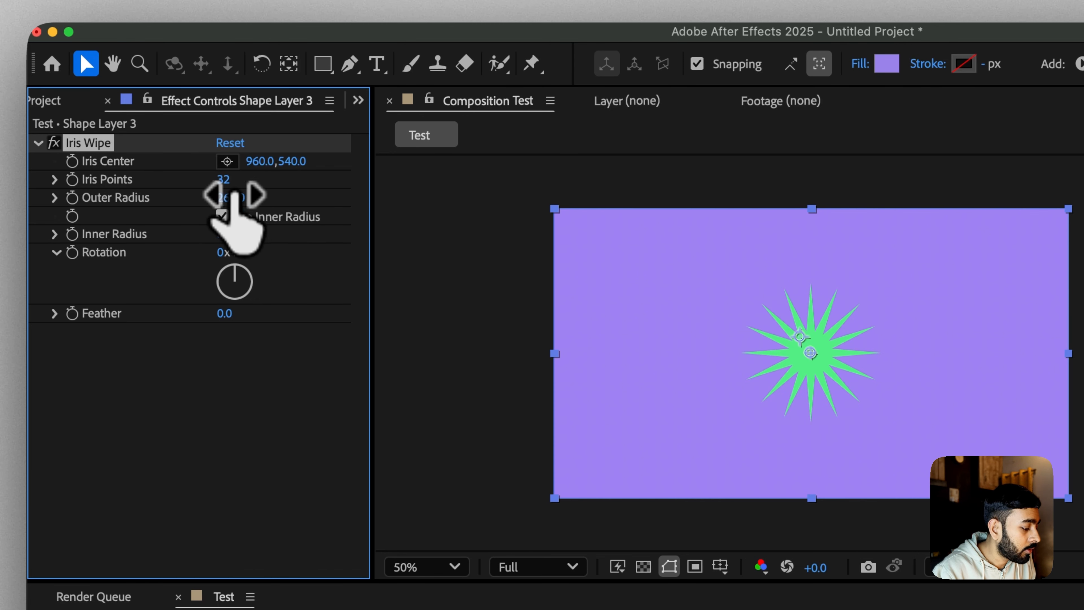
pyautogui.moveTo(233, 197); pyautogui.dragTo(407, 176)
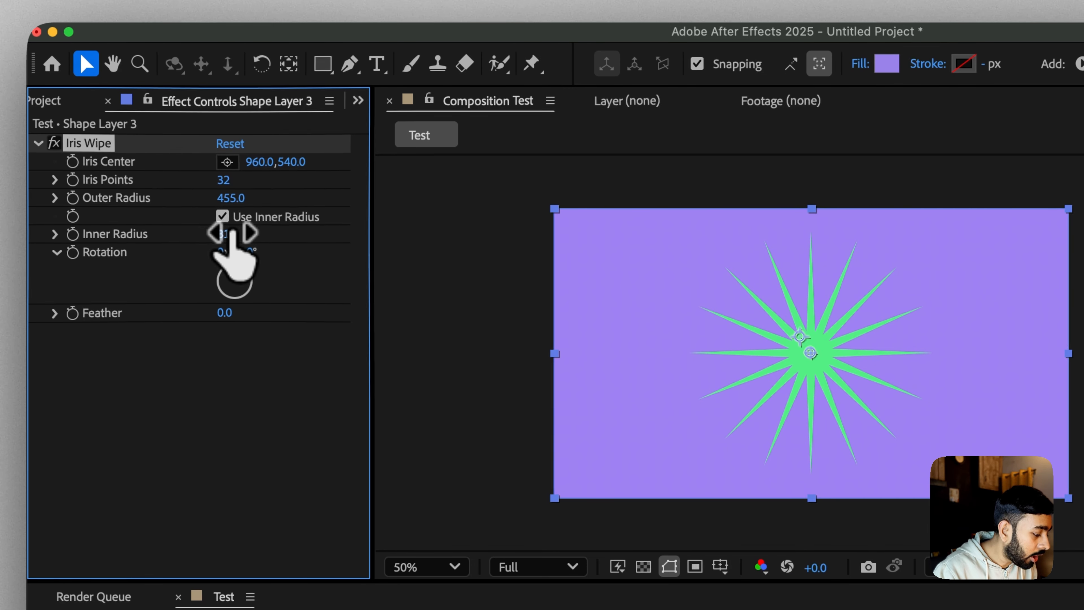
pyautogui.moveTo(232, 232); pyautogui.dragTo(351, 230)
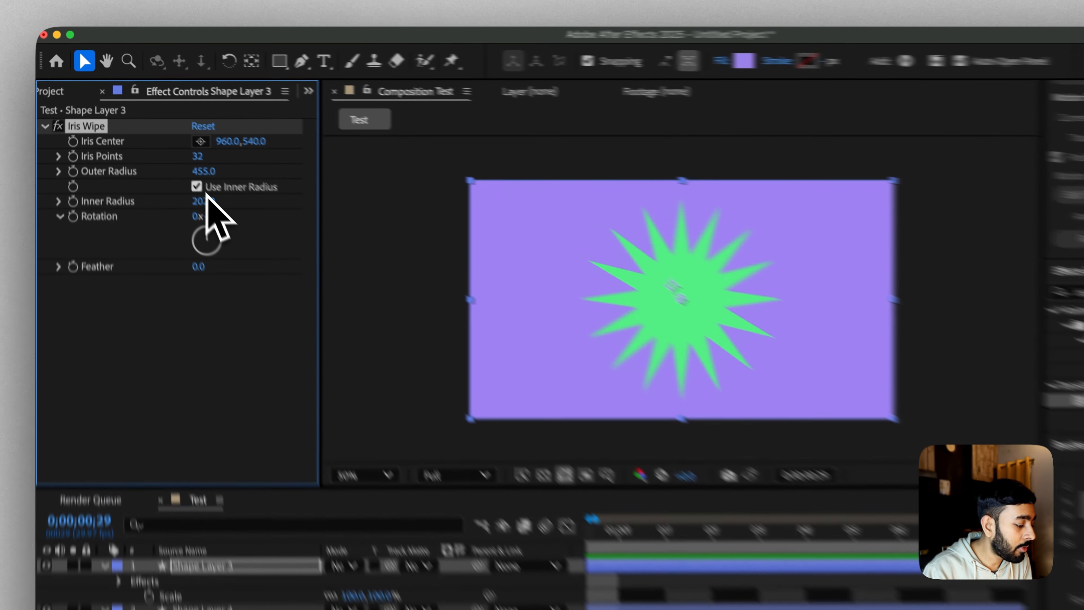
# Step: Disable Use Inner Radius on the Iris Wipe and reduce the Outer Radius to 380
pyautogui.click(171, 152)
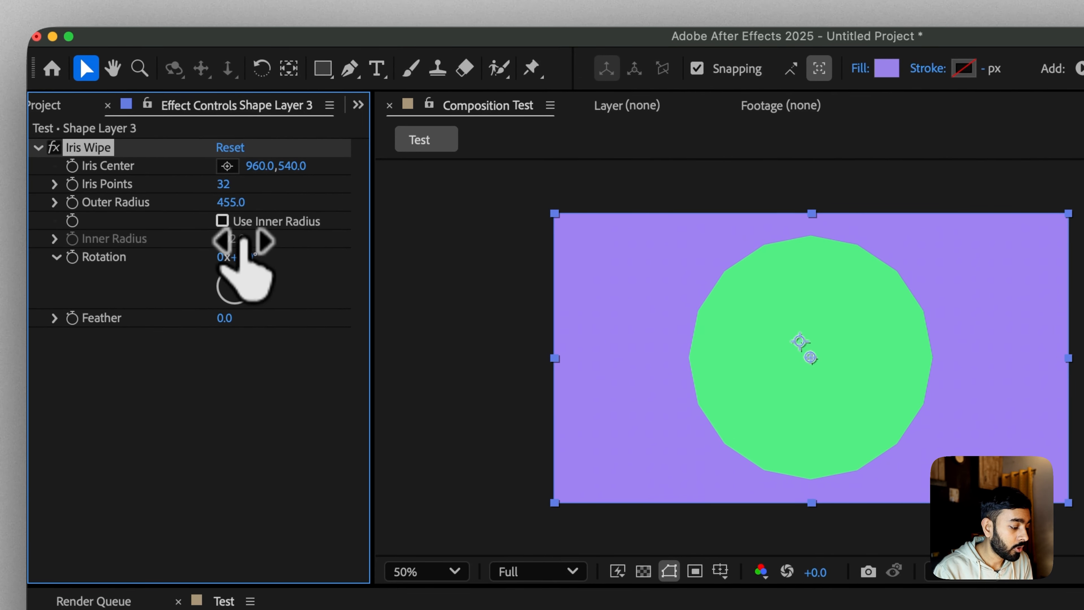
pyautogui.moveTo(230, 202); pyautogui.dragTo(160, 210)
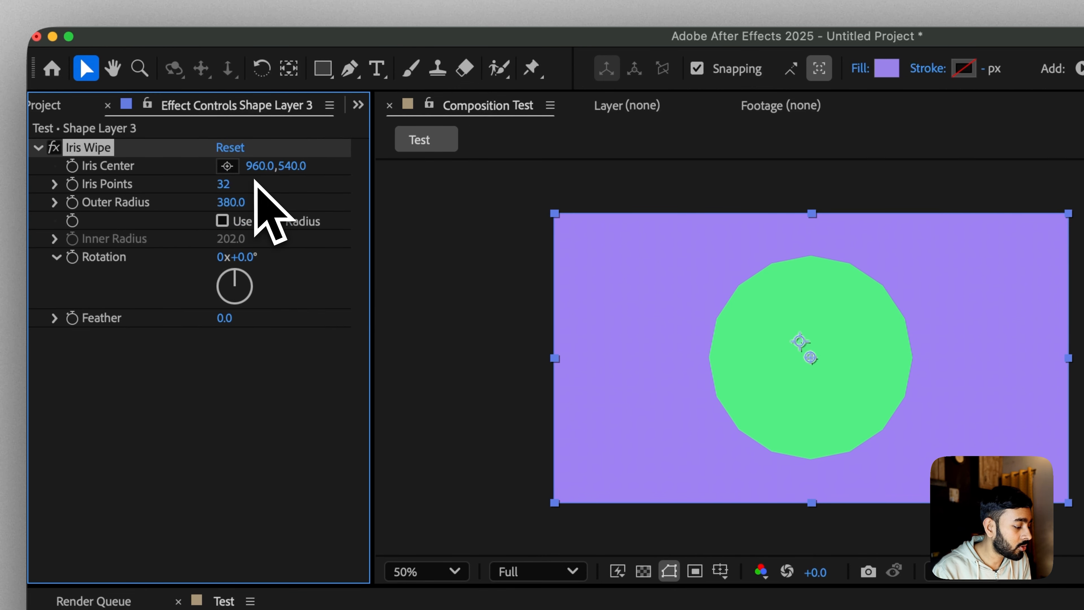
# Step: Set the Iris Wipe's Iris Points to 6 for a triangular opening
pyautogui.moveTo(222, 185); pyautogui.dragTo(128, 204)
pyautogui.click(224, 185)
pyautogui.write('6')
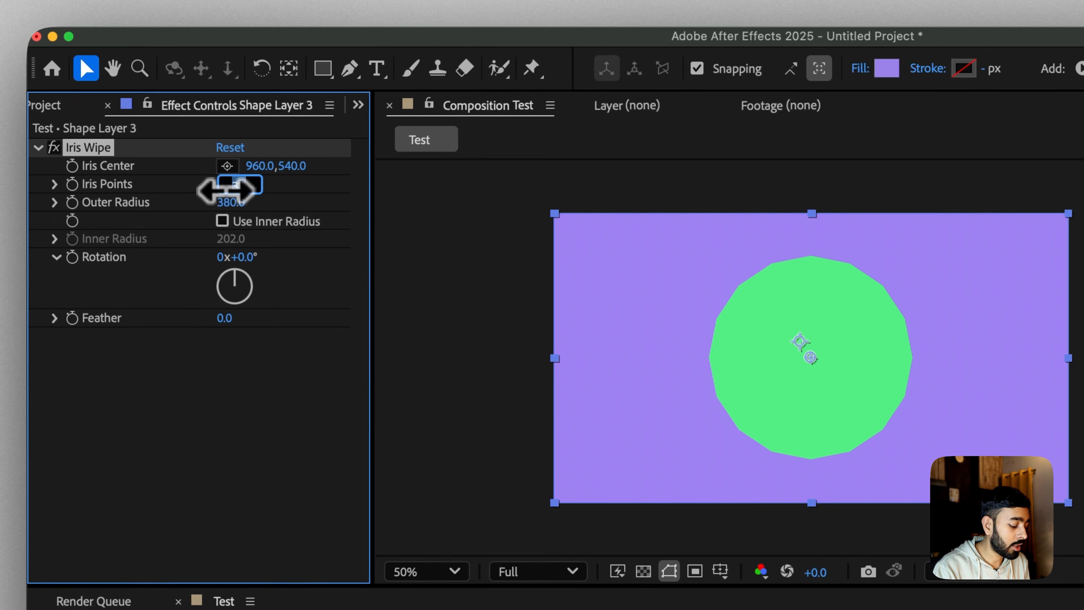
pyautogui.press('Return')
pyautogui.click(220, 184)
pyautogui.click(299, 190)
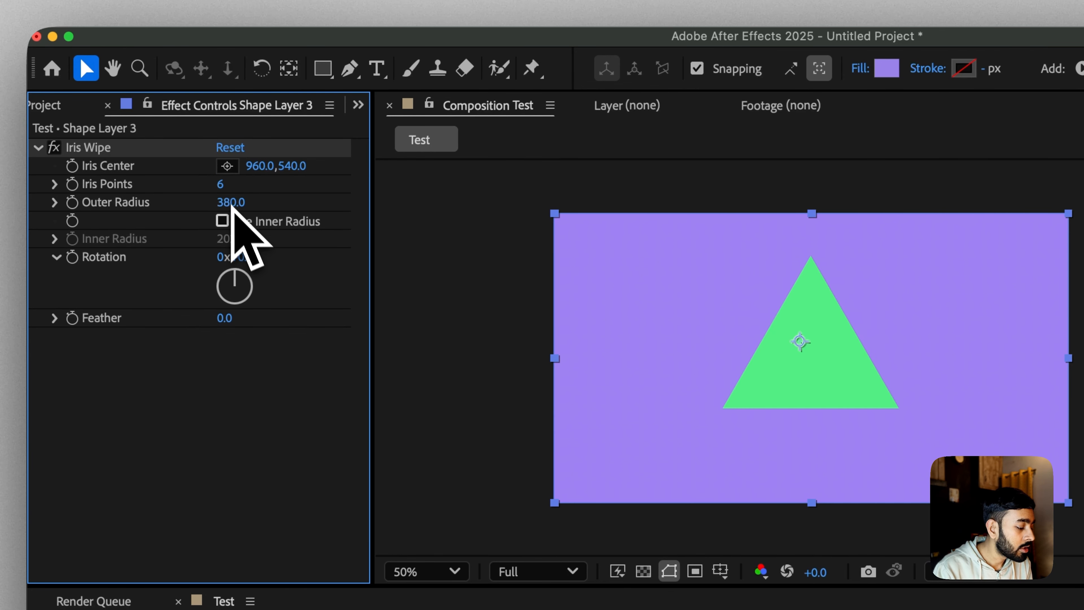
# Step: Enable Use Inner Radius again and raise the Inner Radius above the Outer Radius for a shield-shaped opening
pyautogui.click(234, 221)
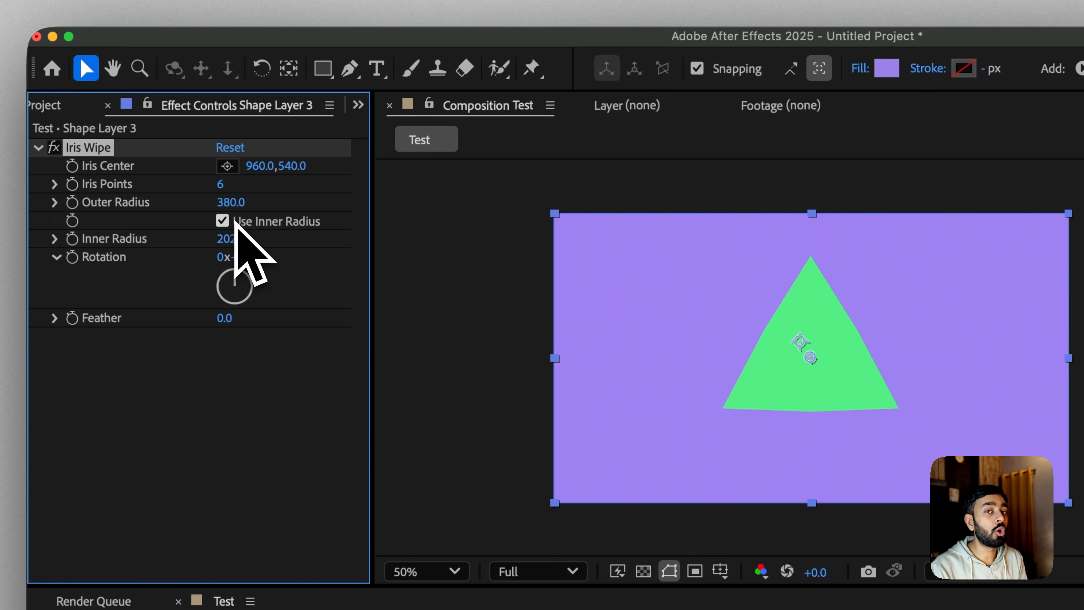
pyautogui.moveTo(230, 238); pyautogui.dragTo(471, 198)
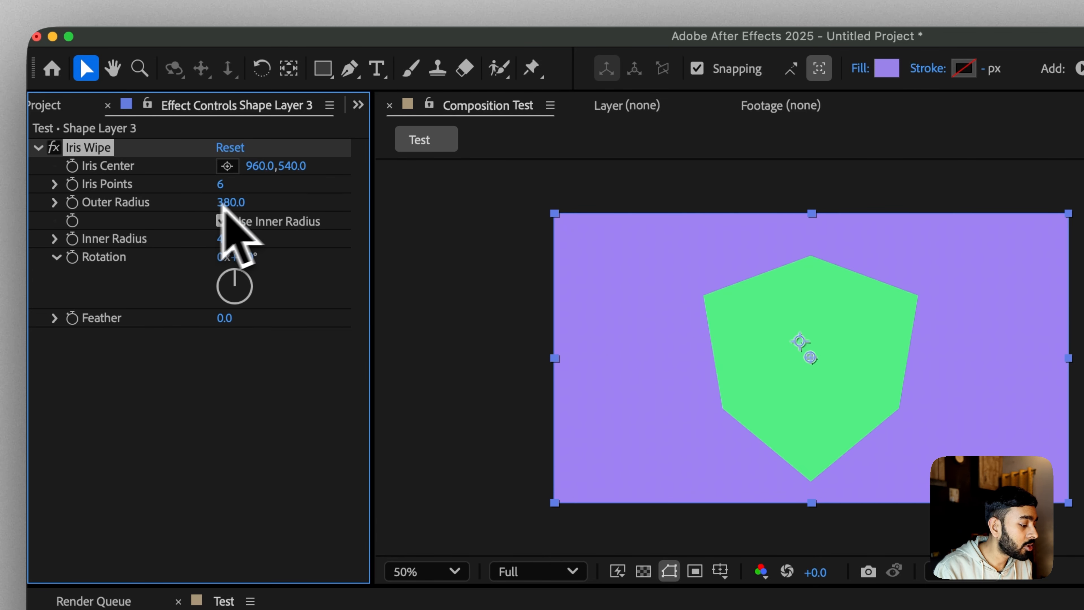
# Step: Try an Outer Radius of 780 with an Inner Radius of 516 on the Iris Wipe, and undo the last changes
pyautogui.moveTo(237, 202); pyautogui.dragTo(268, 205)
pyautogui.moveTo(232, 239); pyautogui.dragTo(283, 236)
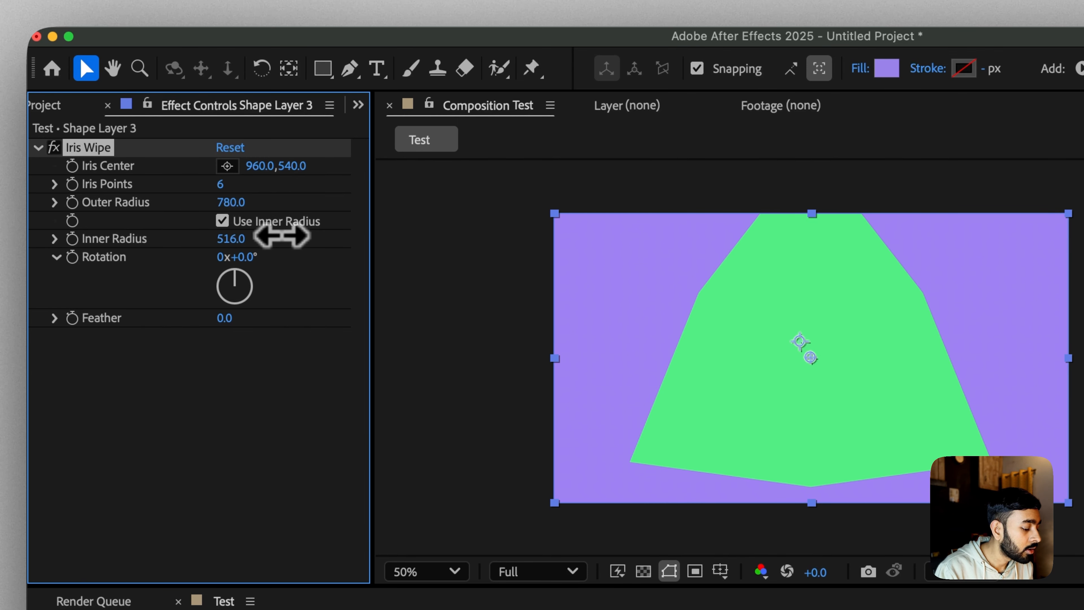
pyautogui.press('super+z')
pyautogui.press('super+z')
# Step: Raise the Iris Points to 32 and bring the Iris Wipe's Inner Radius to 389
pyautogui.moveTo(223, 183); pyautogui.dragTo(398, 190)
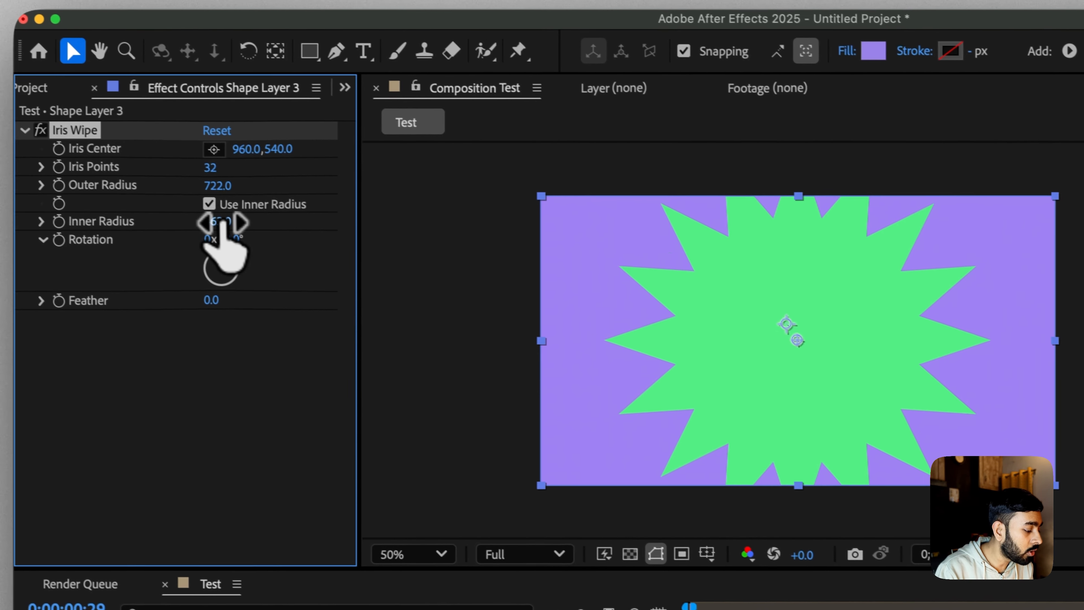
pyautogui.moveTo(221, 222); pyautogui.dragTo(138, 220)
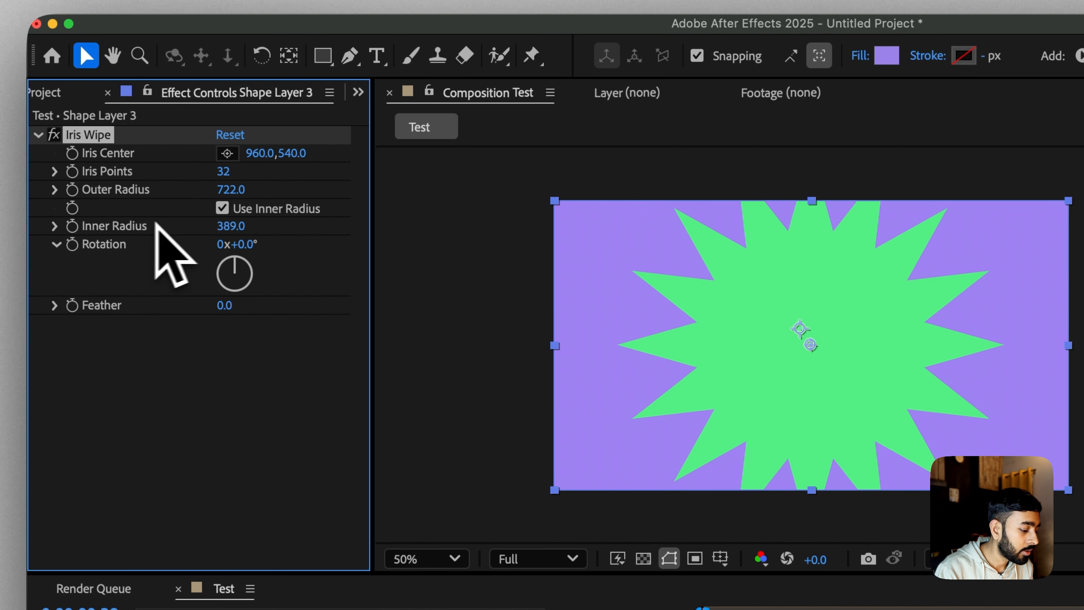
# Step: Set both the Outer Radius and the Inner Radius of the Iris Wipe to 320 for a near-circular opening
pyautogui.moveTo(226, 185); pyautogui.dragTo(75, 202)
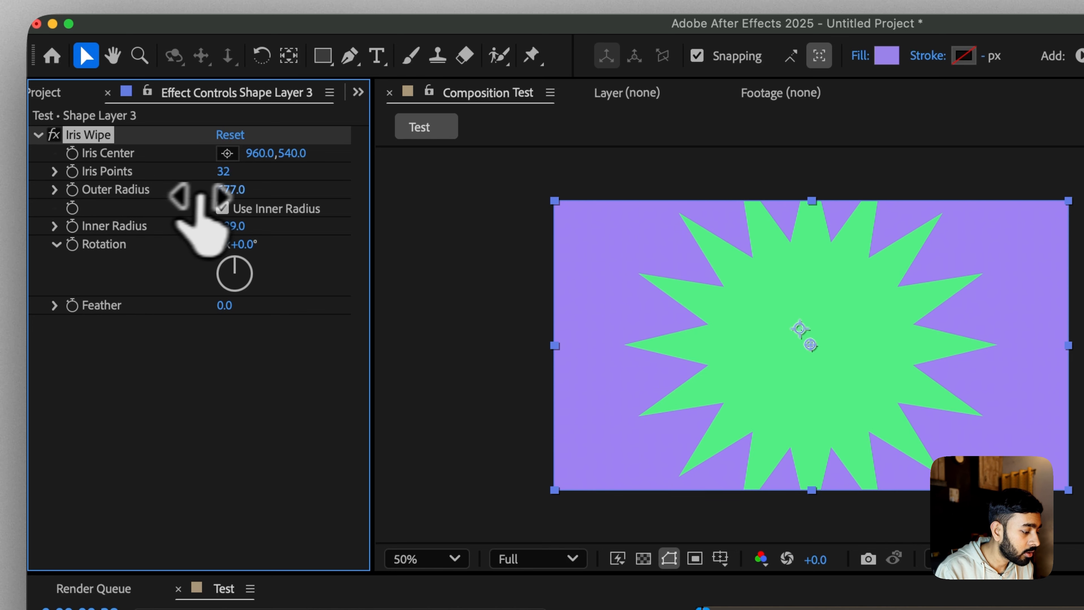
pyautogui.moveTo(194, 189); pyautogui.dragTo(171, 189)
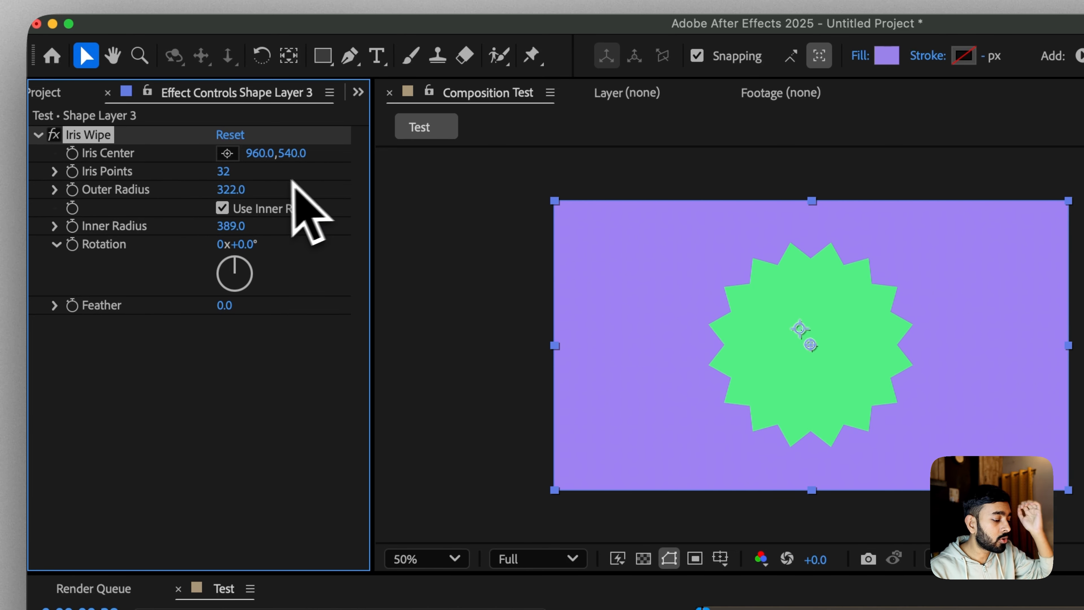
pyautogui.write('320')
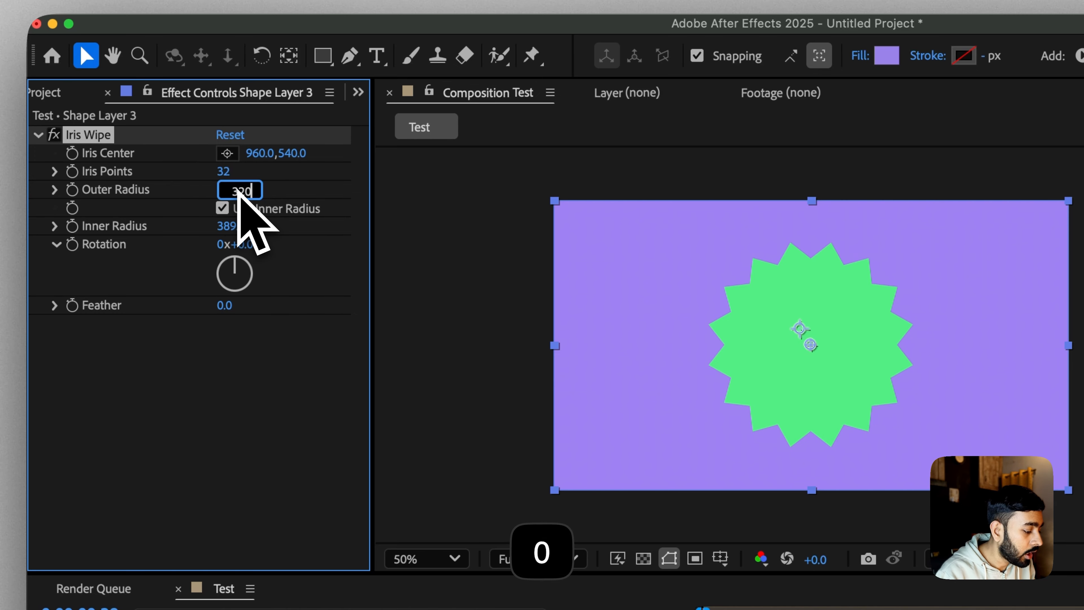
pyautogui.click(230, 225)
pyautogui.write('320')
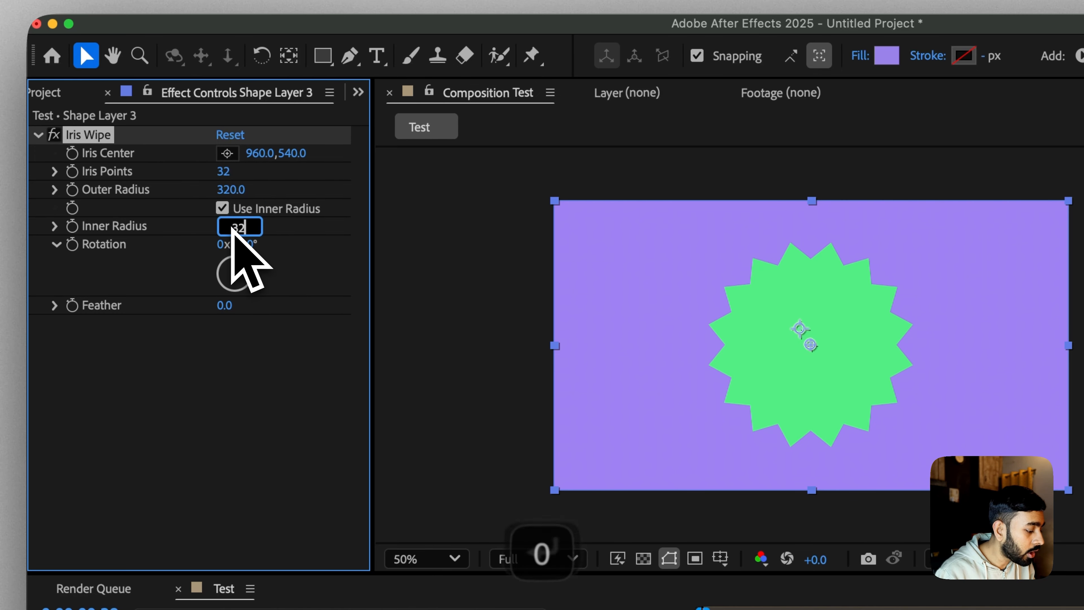
pyautogui.press('Return')
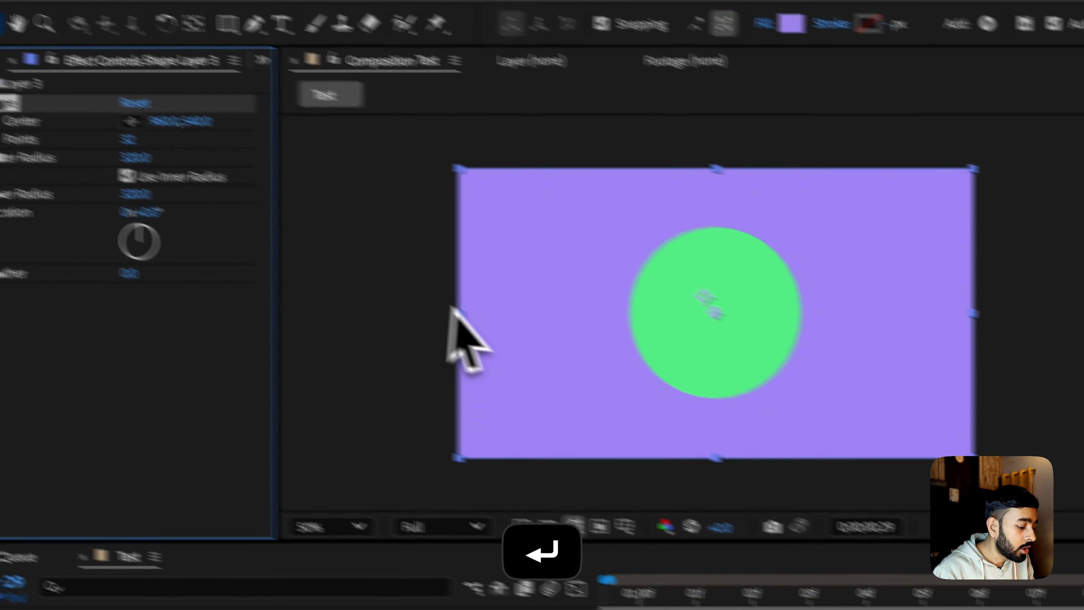
# Step: Soften the circular opening's edge with a Feather of 85, and reduce the Feather to 57
pyautogui.scroll(1, 913, 355)
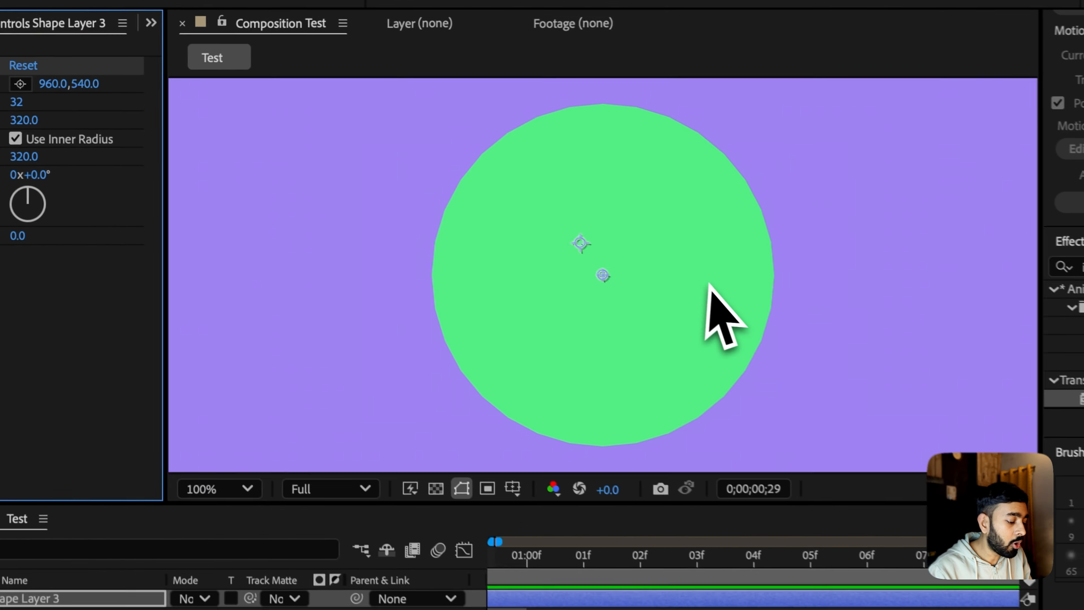
pyautogui.scroll(-1, 919, 354)
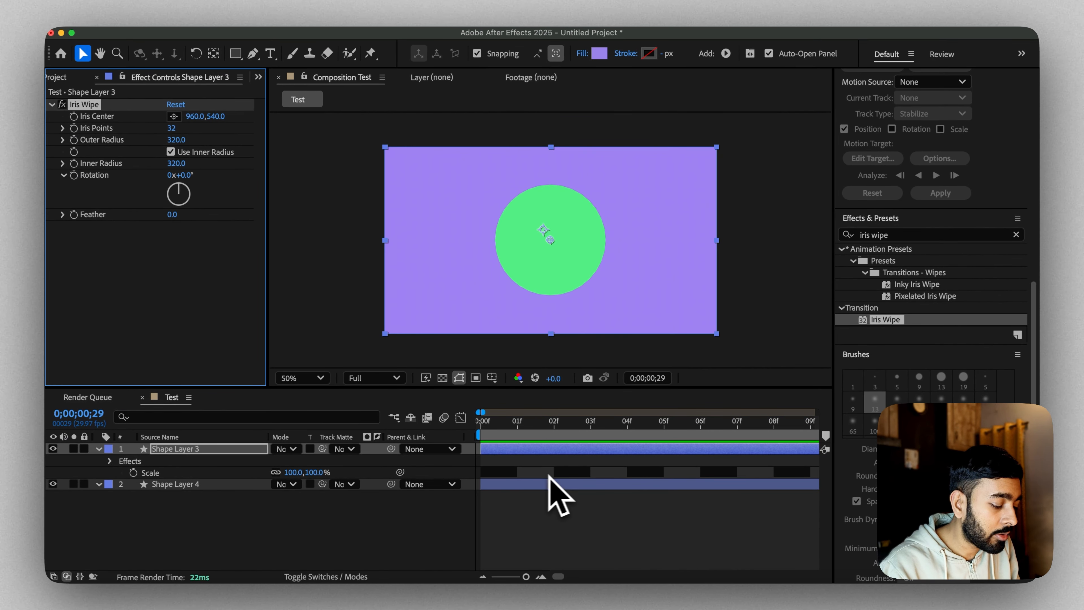
pyautogui.scroll(2, 552, 252)
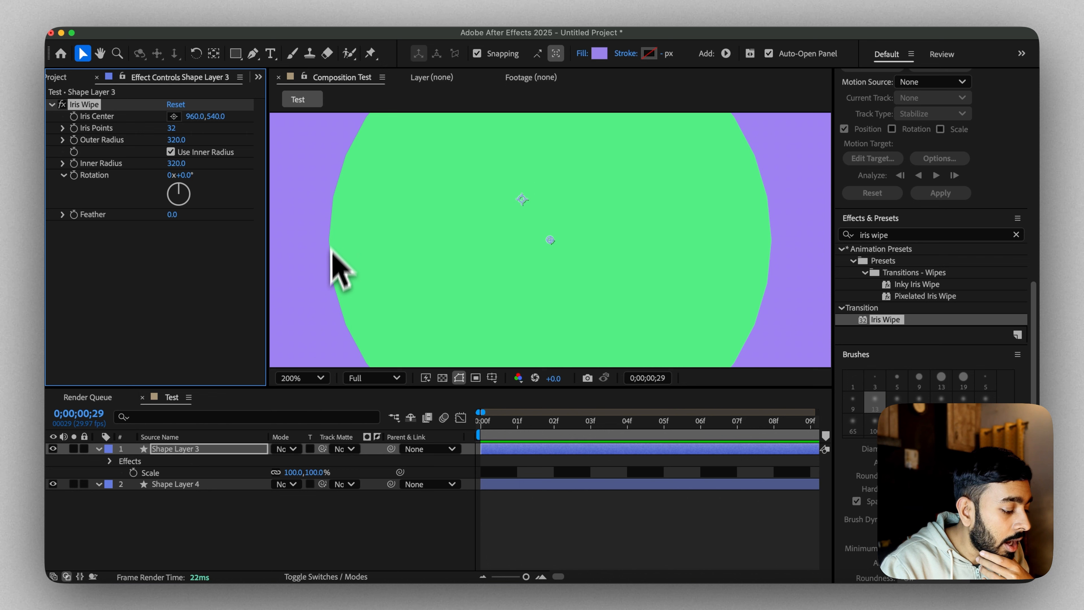
pyautogui.scroll(-1, 339, 281)
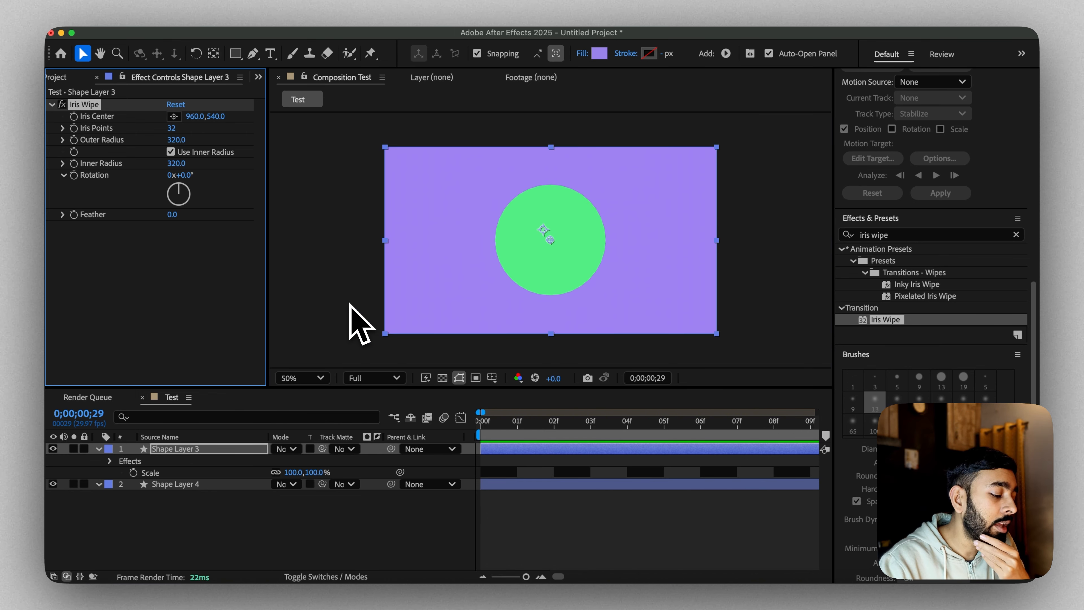
pyautogui.scroll(1, 350, 303)
pyautogui.scroll(-1, 349, 303)
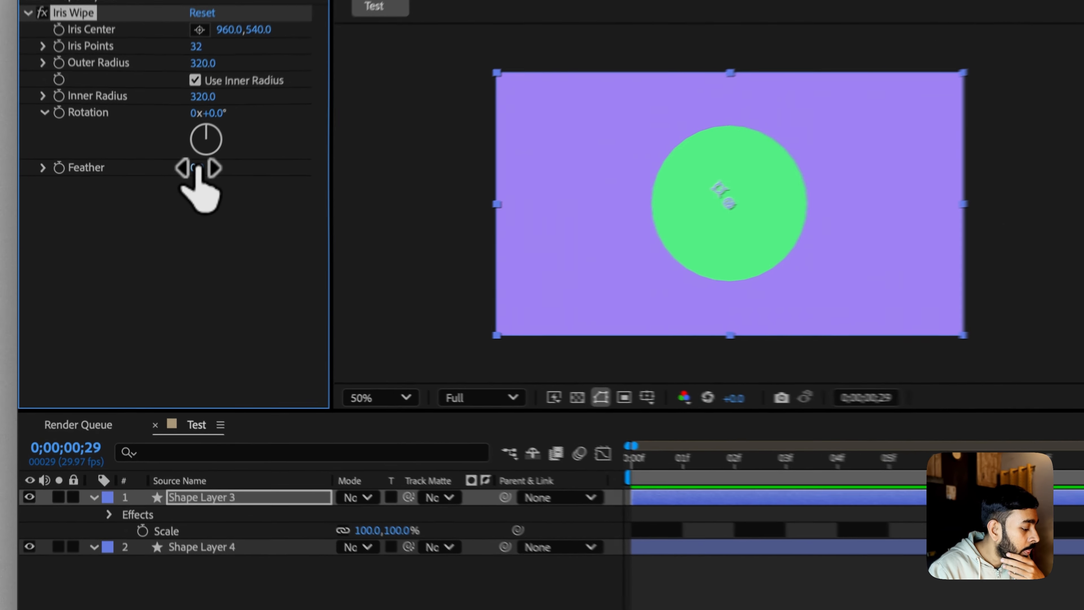
pyautogui.moveTo(186, 215); pyautogui.dragTo(231, 214)
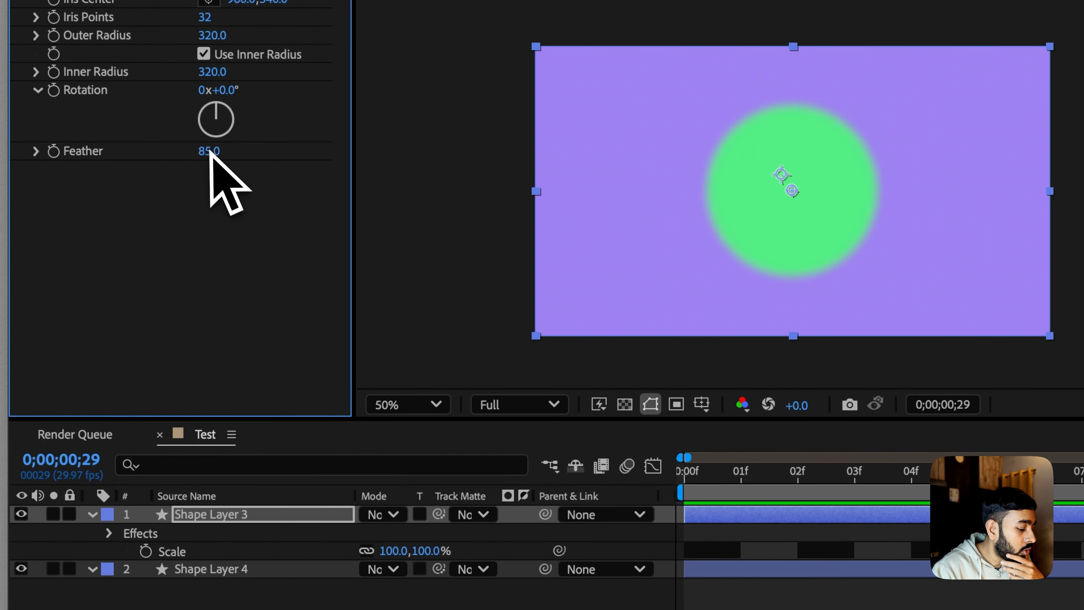
pyautogui.moveTo(212, 155); pyautogui.dragTo(192, 156)
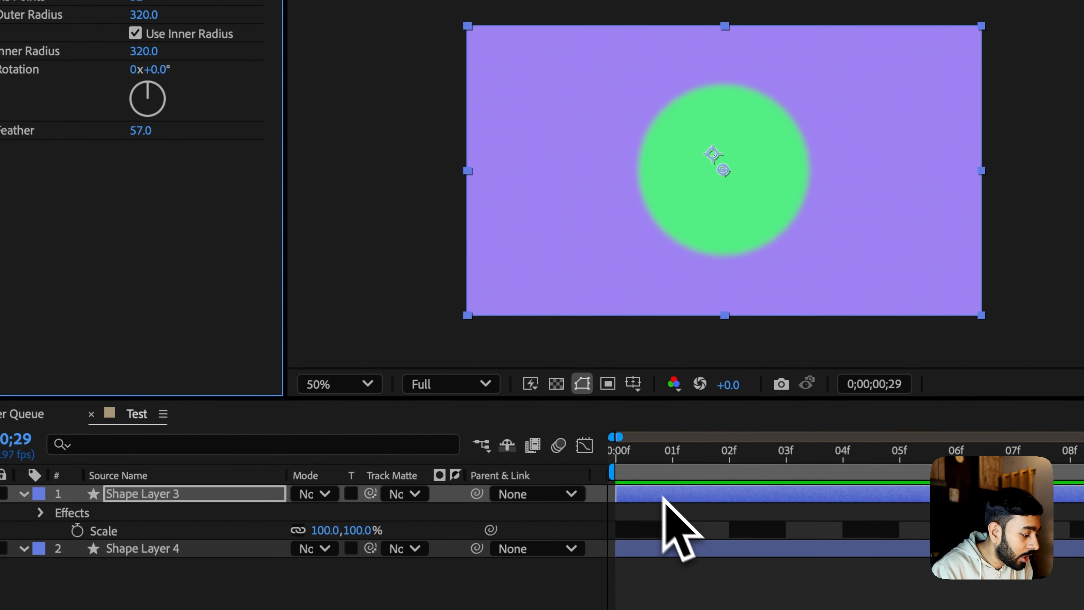
pyautogui.click(688, 486)
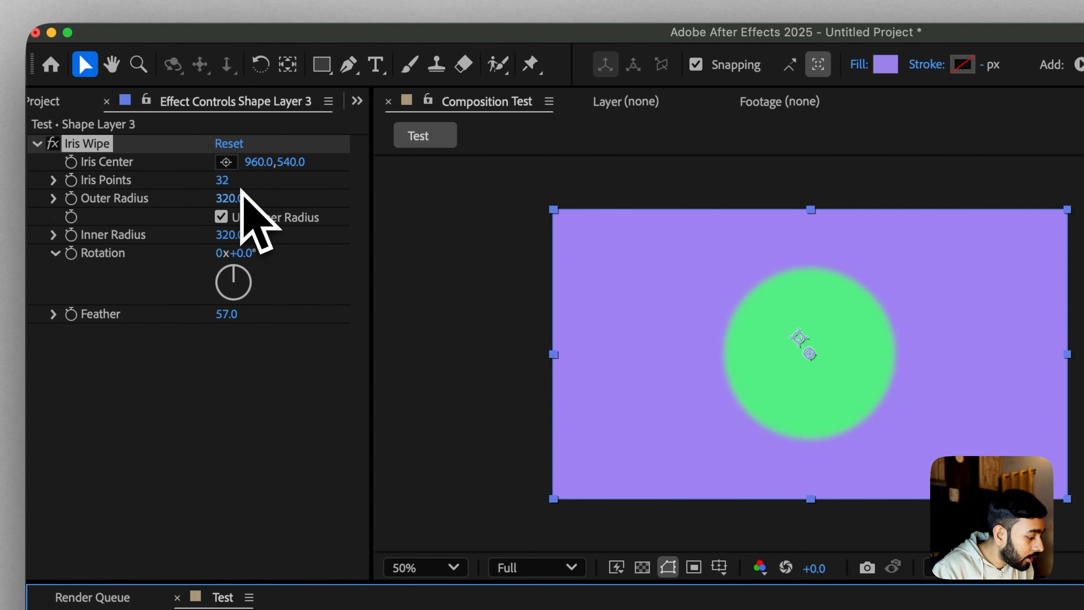
# Step: Rotate the Iris Wipe opening and set its Feather back to 0
pyautogui.click(248, 254)
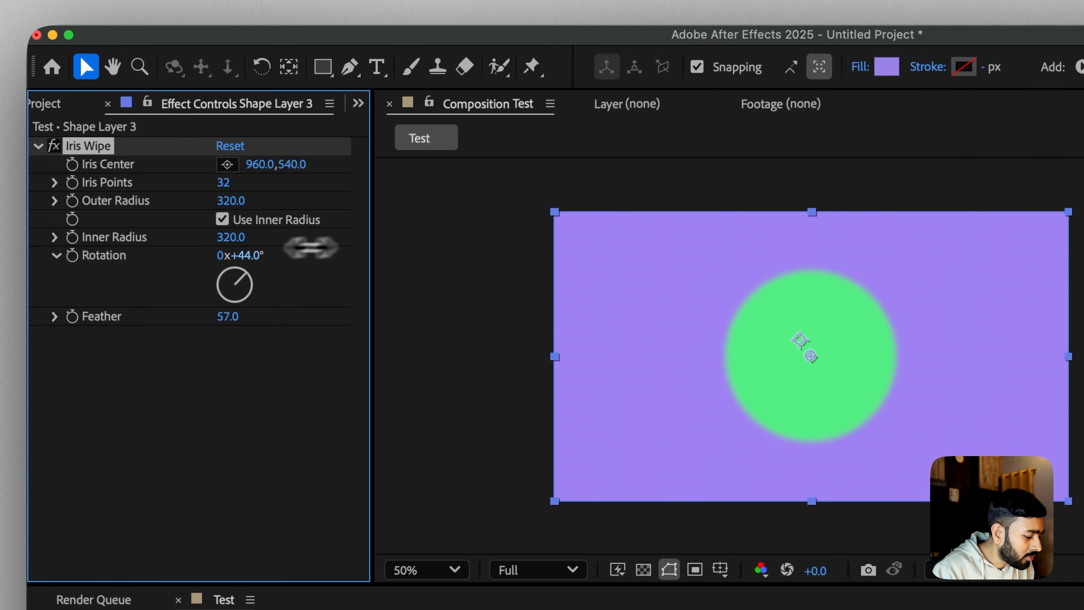
pyautogui.moveTo(268, 261); pyautogui.dragTo(358, 286)
pyautogui.click(227, 316)
pyautogui.write('0')
pyautogui.press('Return')
# Step: Reduce the Iris Points to 11, enlarge the Inner Radius and rotate the Iris Wipe for a tilted five-pointed star opening
pyautogui.moveTo(255, 262); pyautogui.dragTo(331, 254)
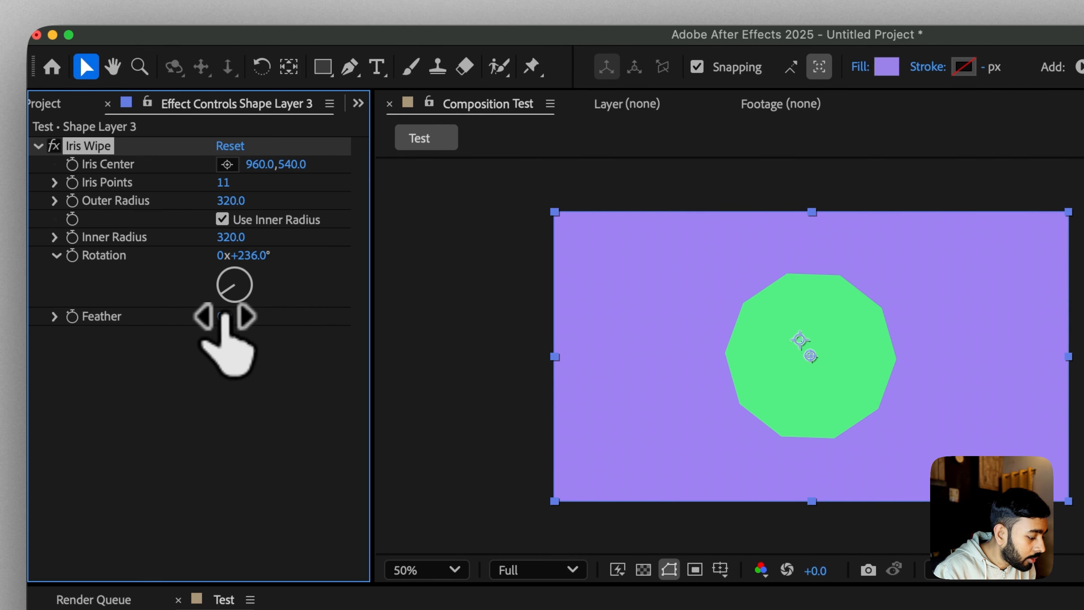
pyautogui.moveTo(267, 314); pyautogui.dragTo(300, 316)
pyautogui.press('super+z')
pyautogui.moveTo(252, 257); pyautogui.dragTo(343, 260)
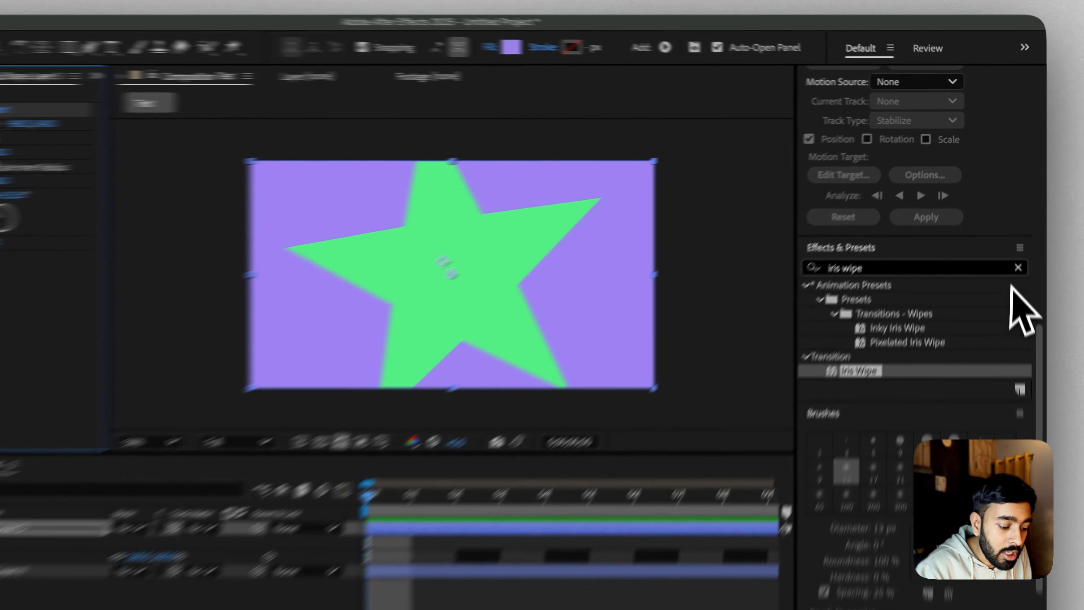
# Step: Clear the effect search and delete the Iris Wipe from Shape Layer 3
pyautogui.click(1018, 269)
pyautogui.hotkey('shift', 'c')
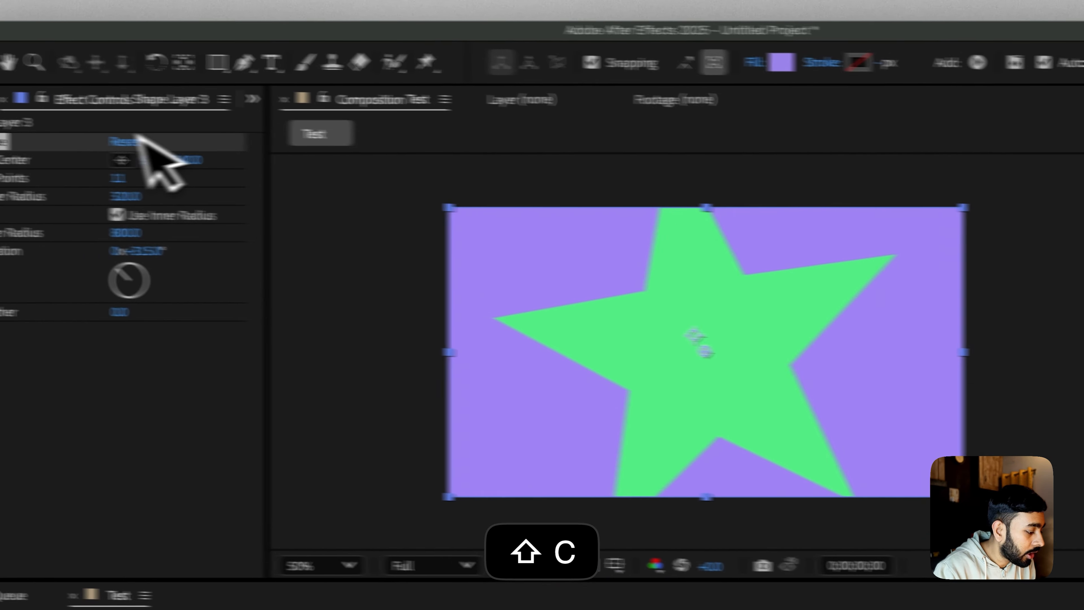
pyautogui.press('BackSpace')
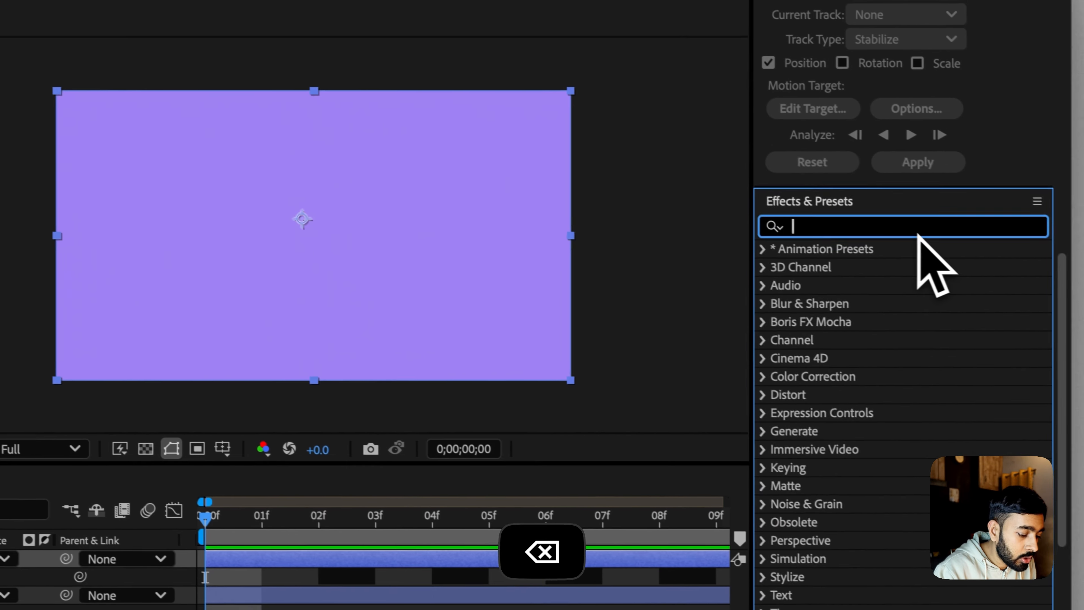
# Step: Search the effects for Circle, and for Linear Wipe
pyautogui.write('Circle')
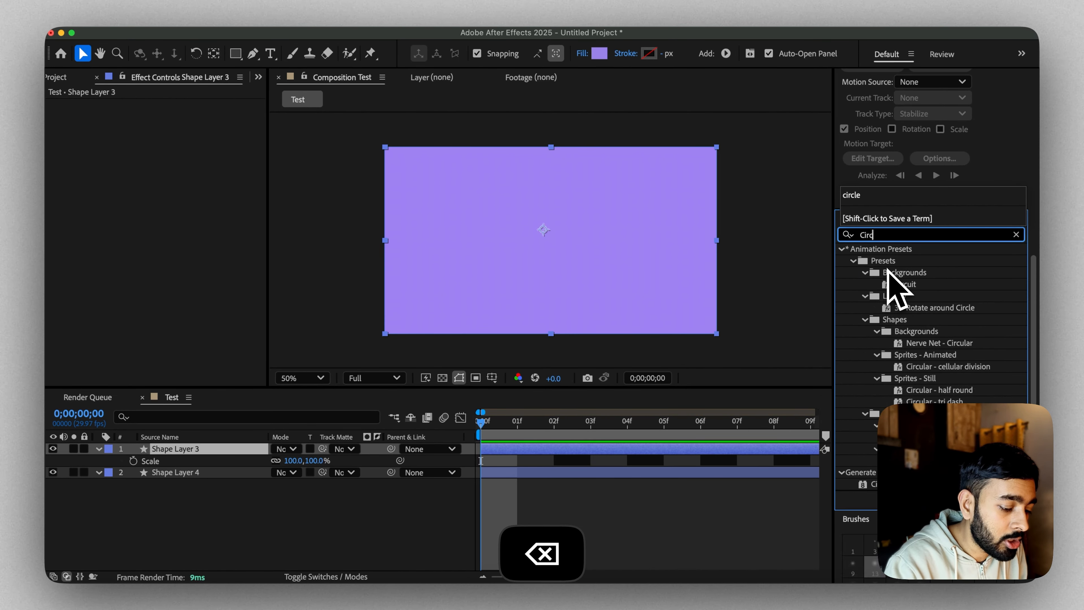
pyautogui.press('BackSpace')
pyautogui.write('linea')
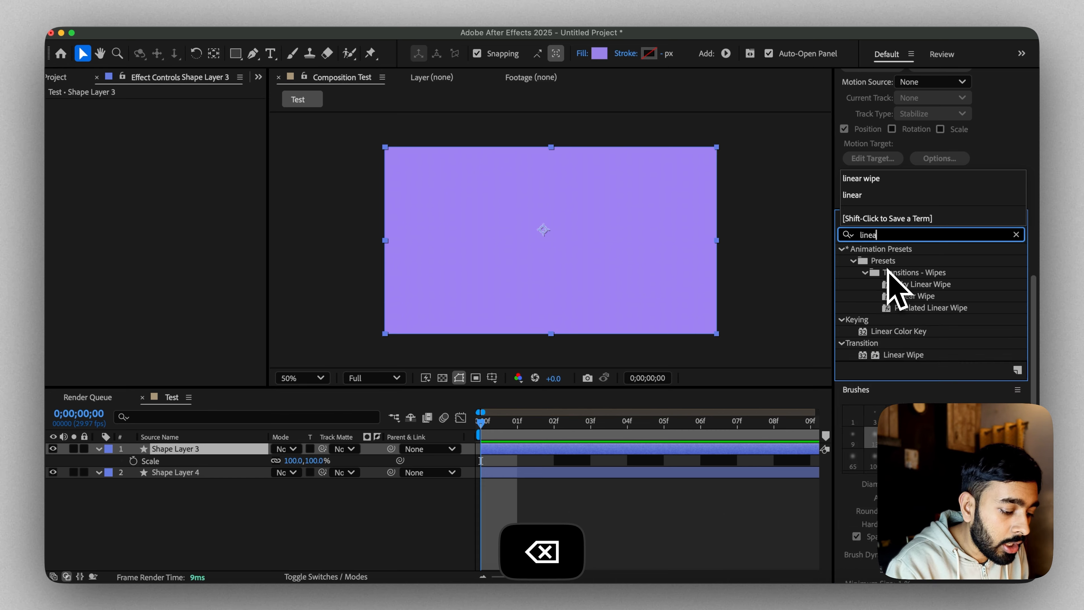
pyautogui.write('r wipe')
# Step: Find the Circle effect and apply it to Shape Layer 3
pyautogui.tripleClick(900, 236)
pyautogui.write('circle')
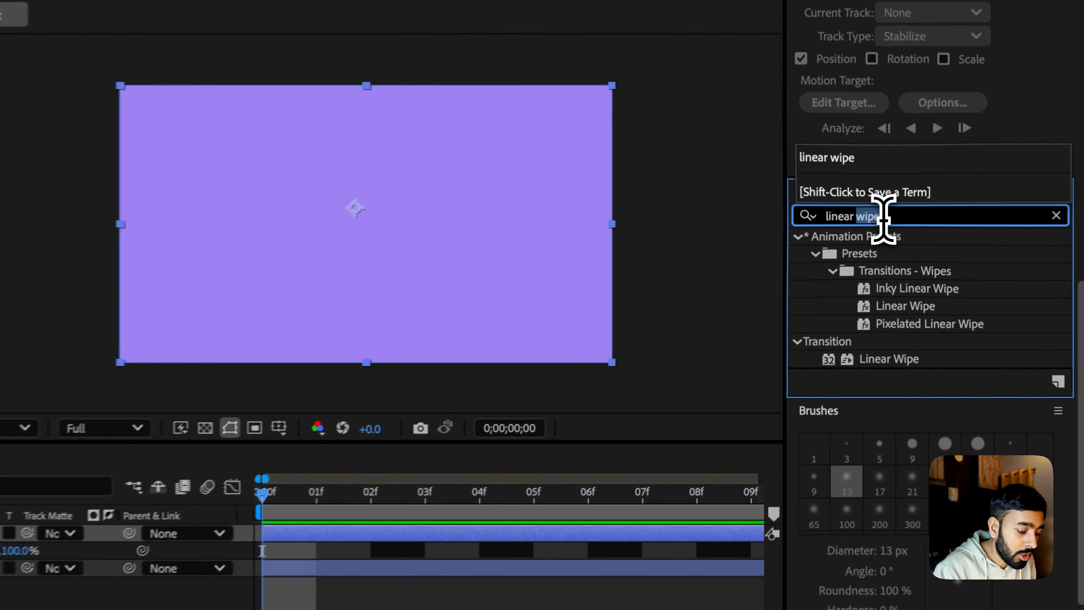
pyautogui.moveTo(839, 381); pyautogui.dragTo(0, 564)
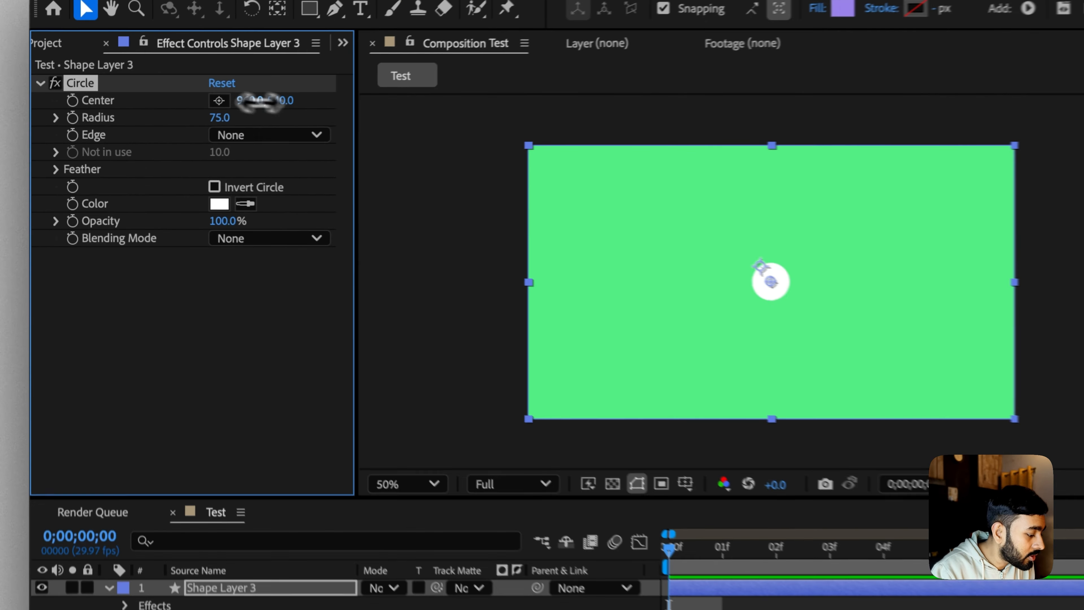
# Step: Try shifting the Circle's Center and undo the move
pyautogui.moveTo(261, 100); pyautogui.dragTo(301, 109)
pyautogui.press('super+z')
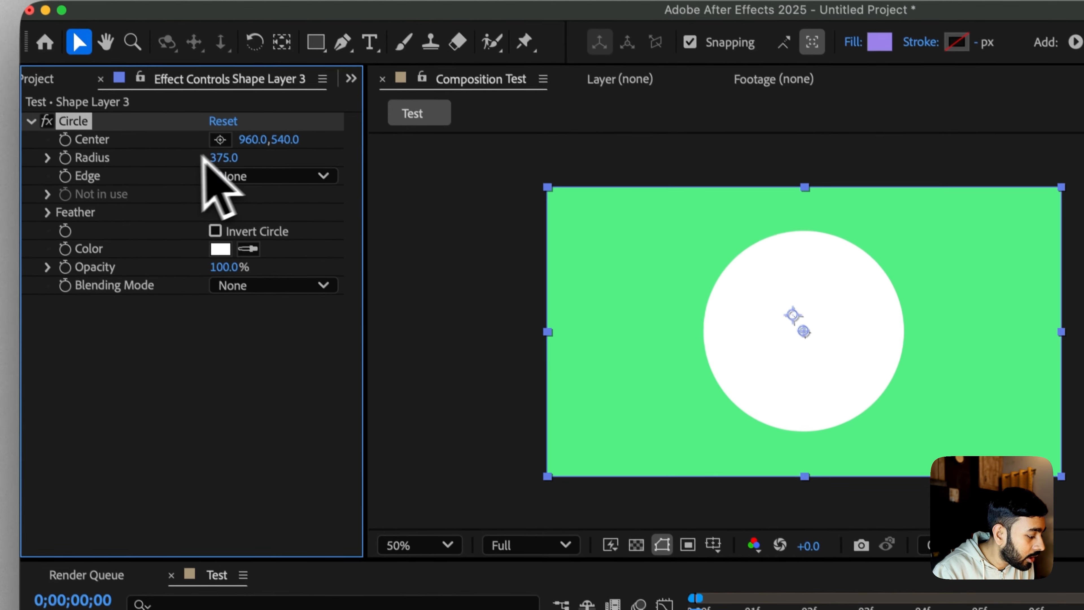
# Step: Keyframe the Circle's Radius at 0 on the first frame
pyautogui.click(164, 39)
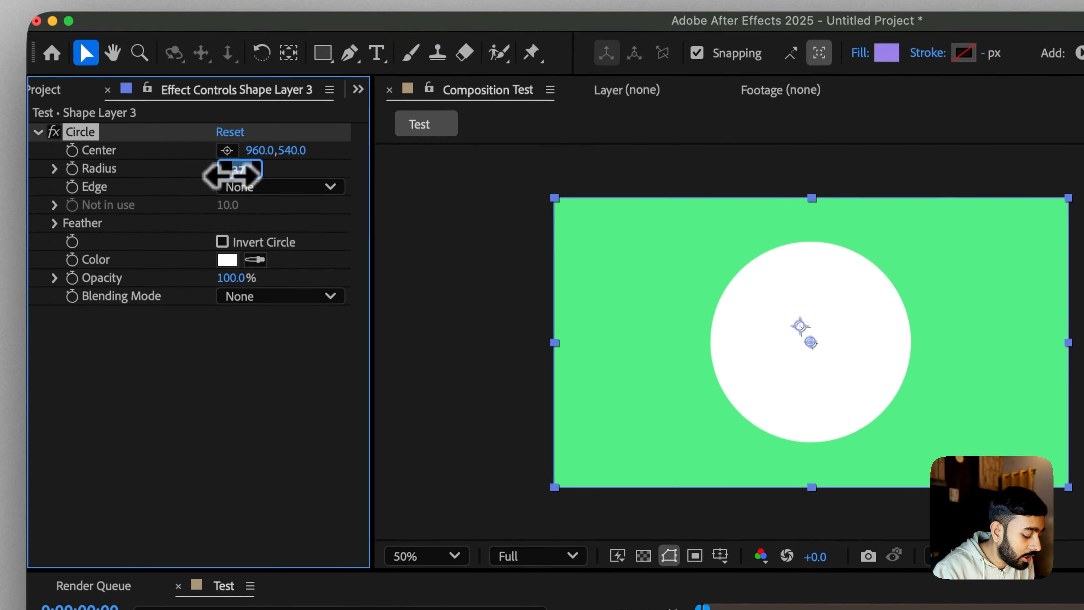
pyautogui.write('0')
pyautogui.press('Return')
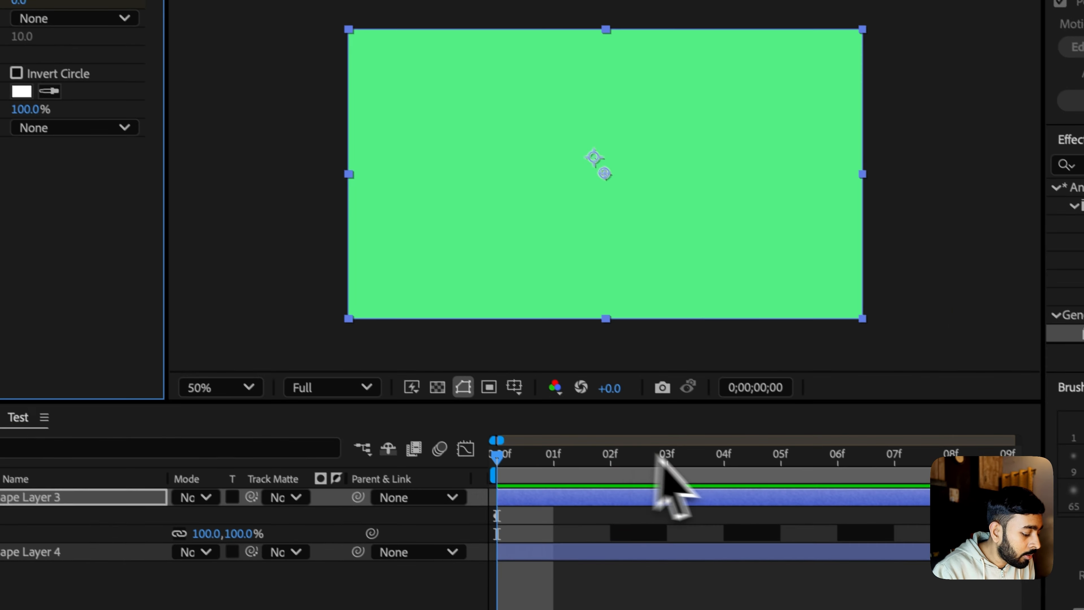
# Step: At frame 5, set the Circle's Radius to 100 and raise it to 1560 so it fills the composition
pyautogui.click(891, 546)
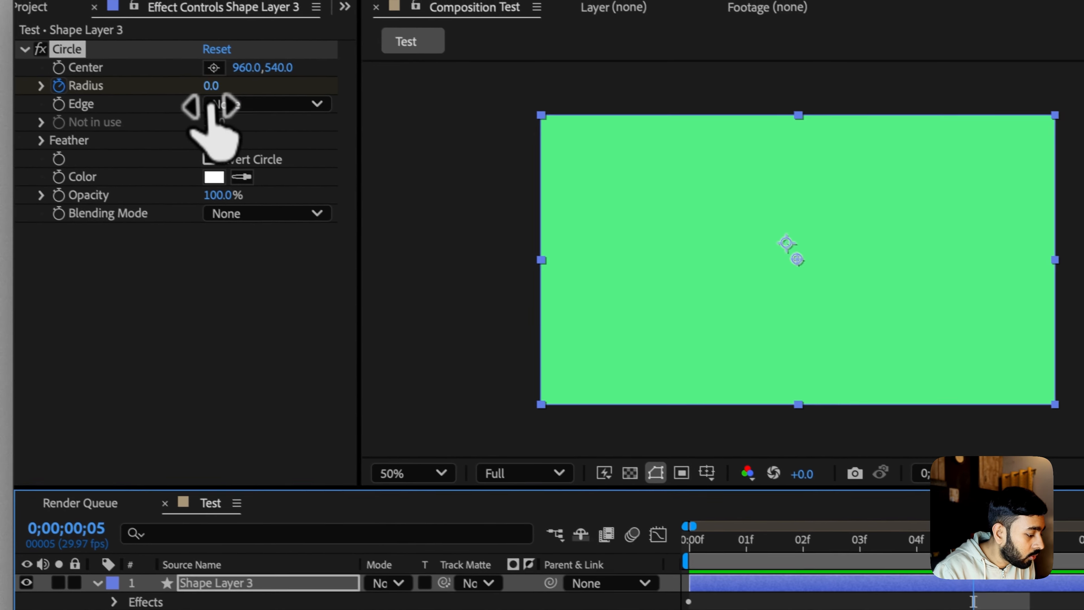
pyautogui.click(212, 86)
pyautogui.write('100')
pyautogui.press('Return')
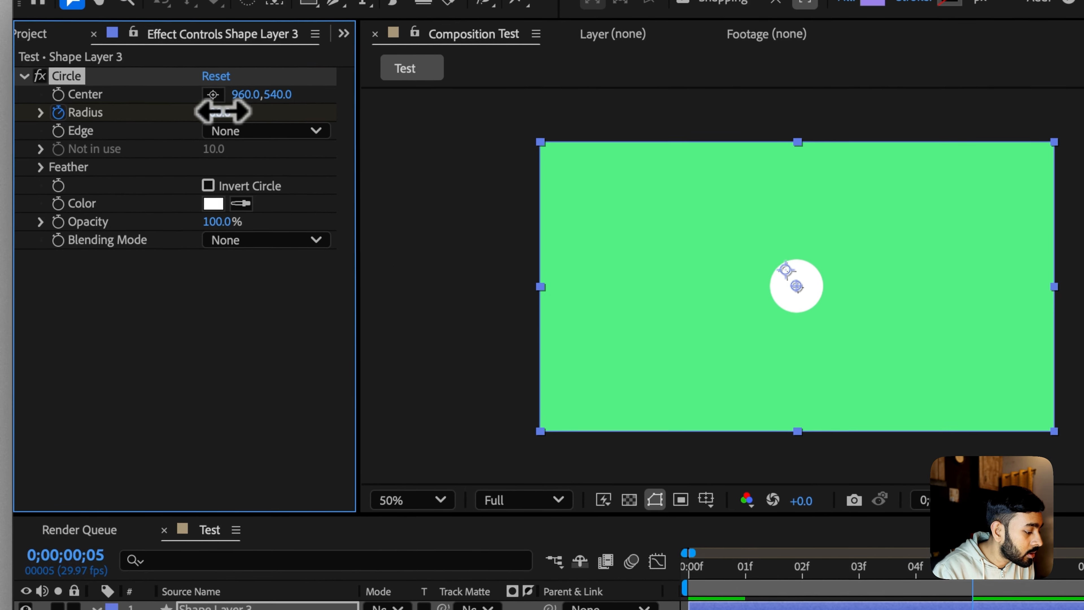
pyautogui.moveTo(222, 111); pyautogui.dragTo(298, 108)
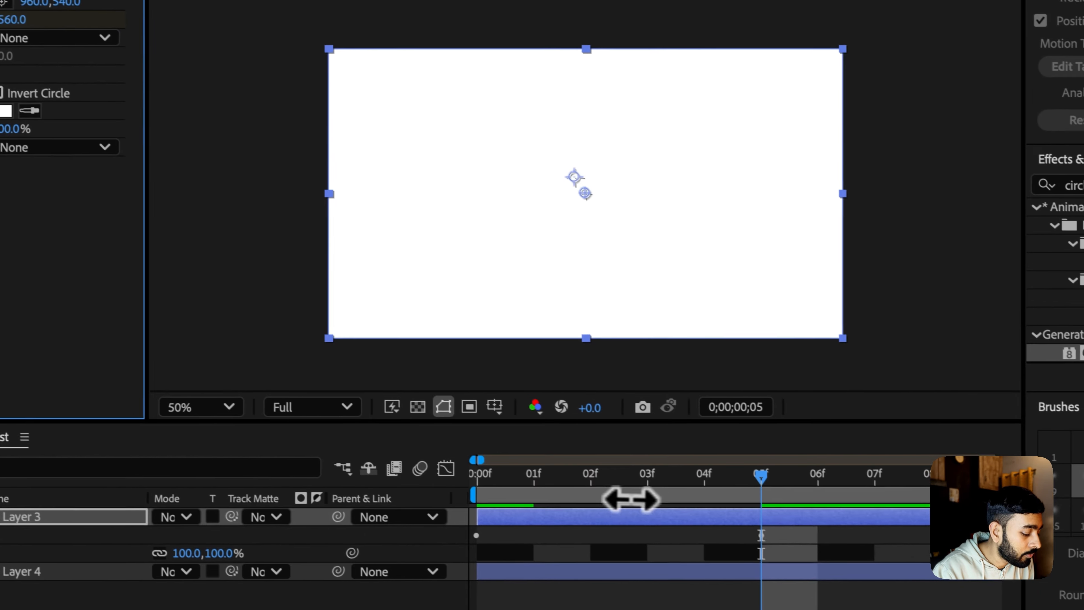
# Step: Scrub from the first frame to frame 3 to review how the white circle grows over Shape Layer 3
pyautogui.press('Home')
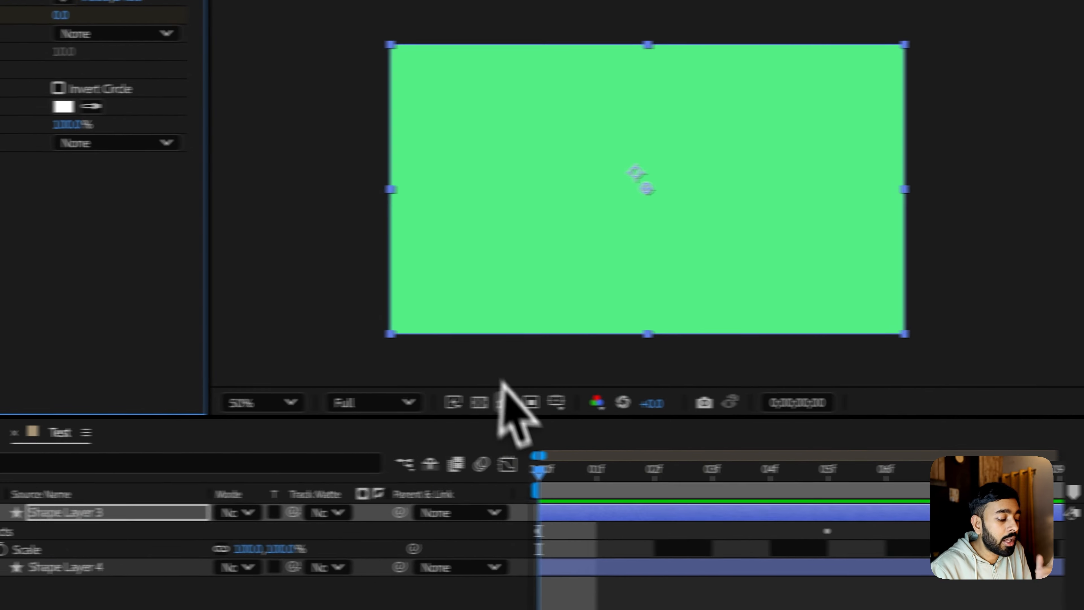
pyautogui.click(722, 578)
pyautogui.moveTo(643, 479); pyautogui.dragTo(772, 470)
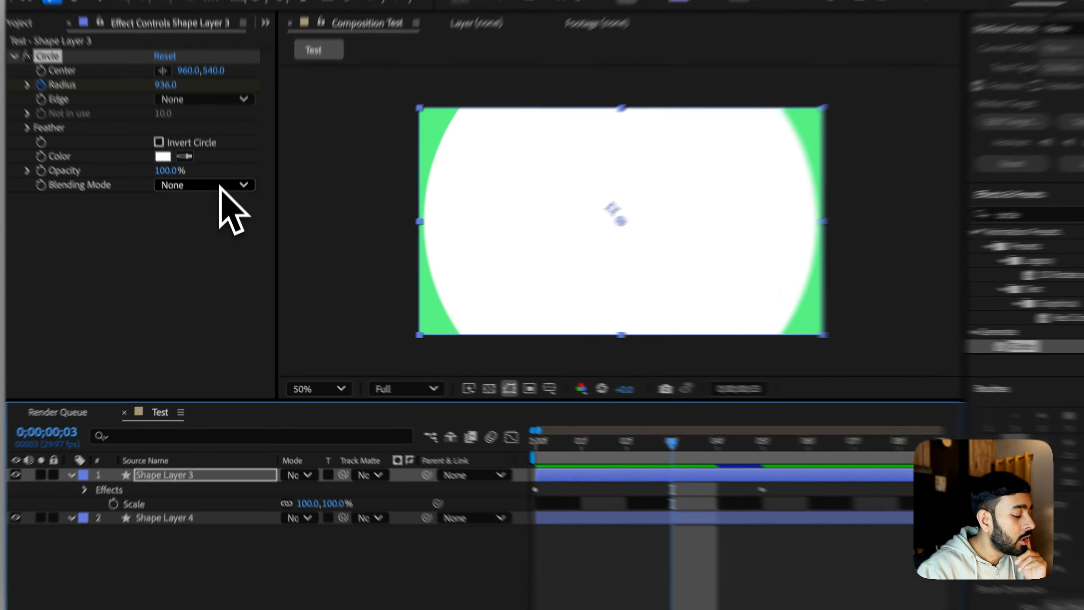
# Step: Set the Circle's Blending Mode to Stencil Alpha and scrub the opening frames to check the purple reveal
pyautogui.click(219, 209)
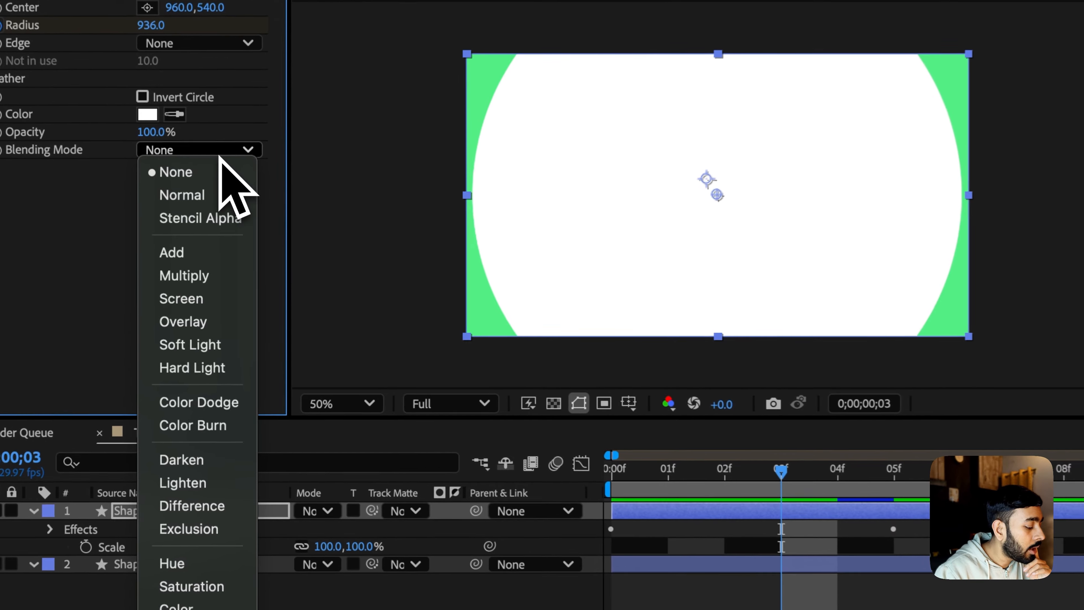
pyautogui.click(210, 215)
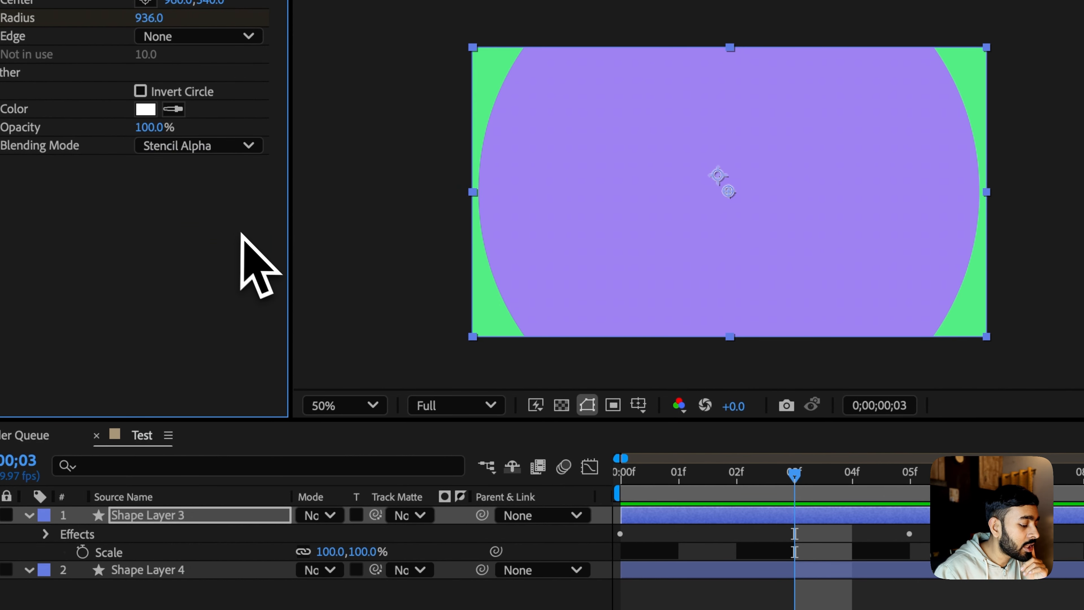
pyautogui.click(699, 475)
pyautogui.click(633, 472)
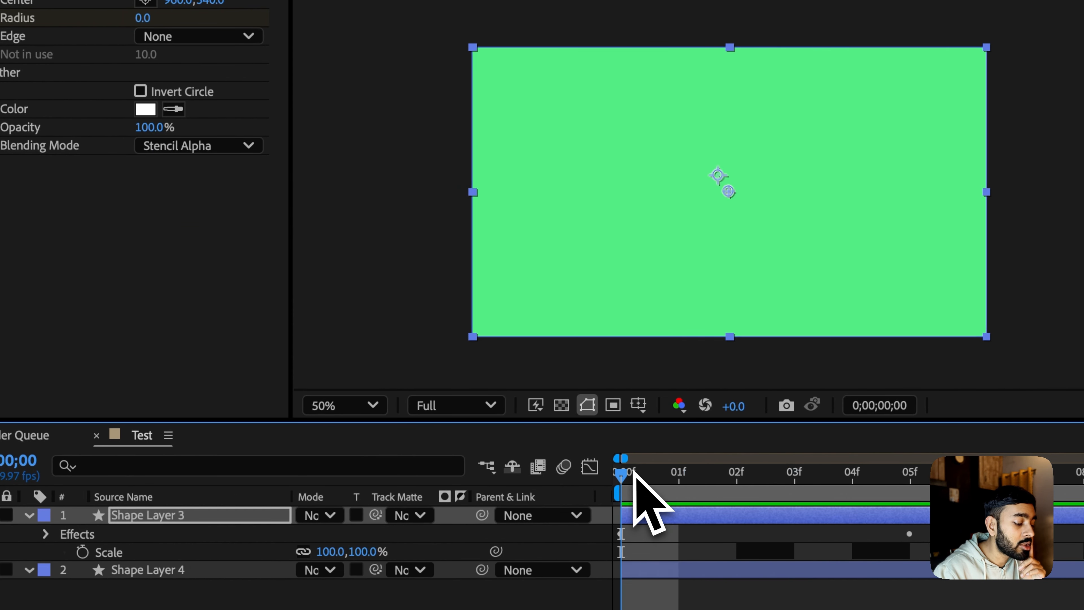
pyautogui.click(688, 478)
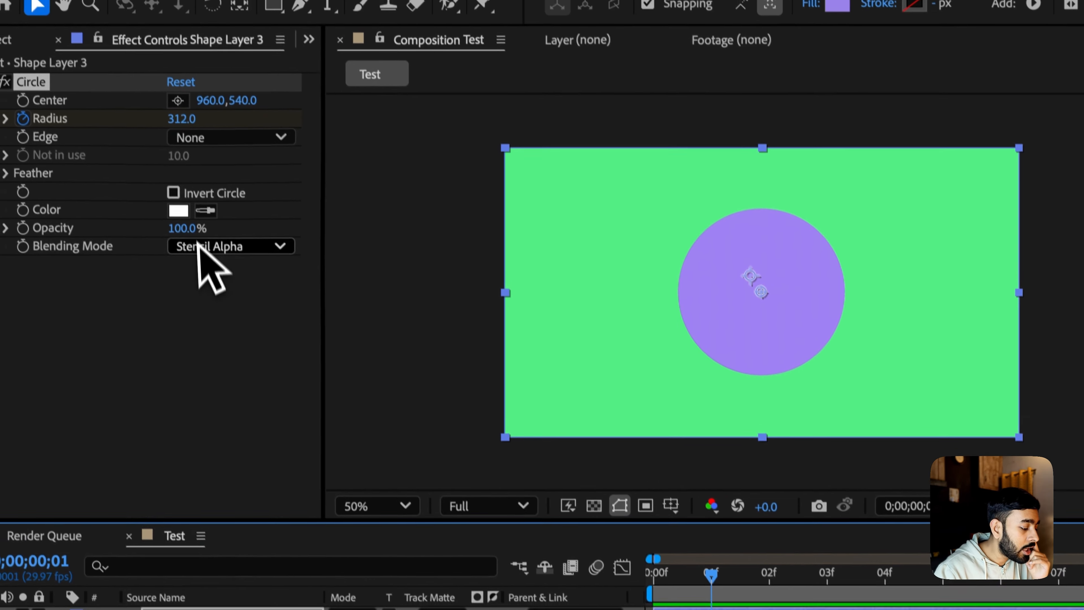
# Step: Set the Circle's Blending Mode to None, hide Shape Layer 4, and try moving the isolated white circle before undoing the move
pyautogui.click(179, 146)
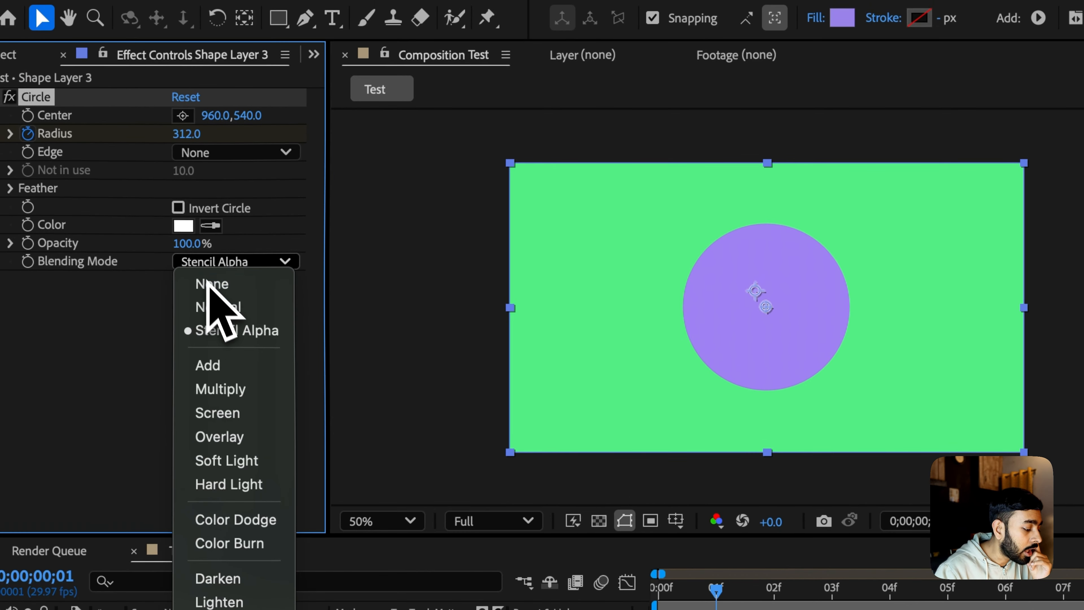
pyautogui.click(211, 284)
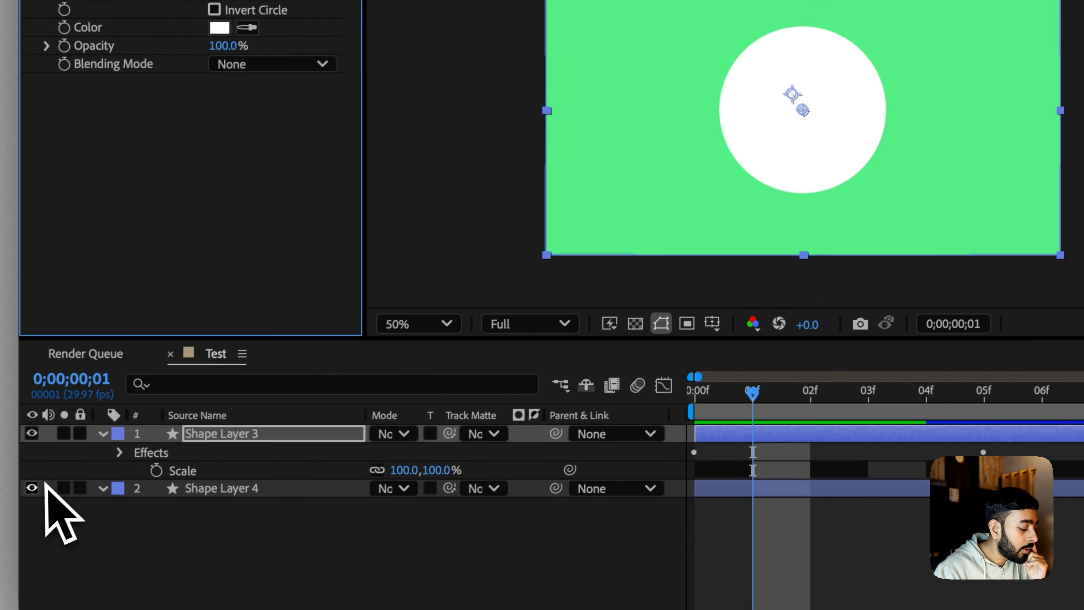
pyautogui.click(43, 488)
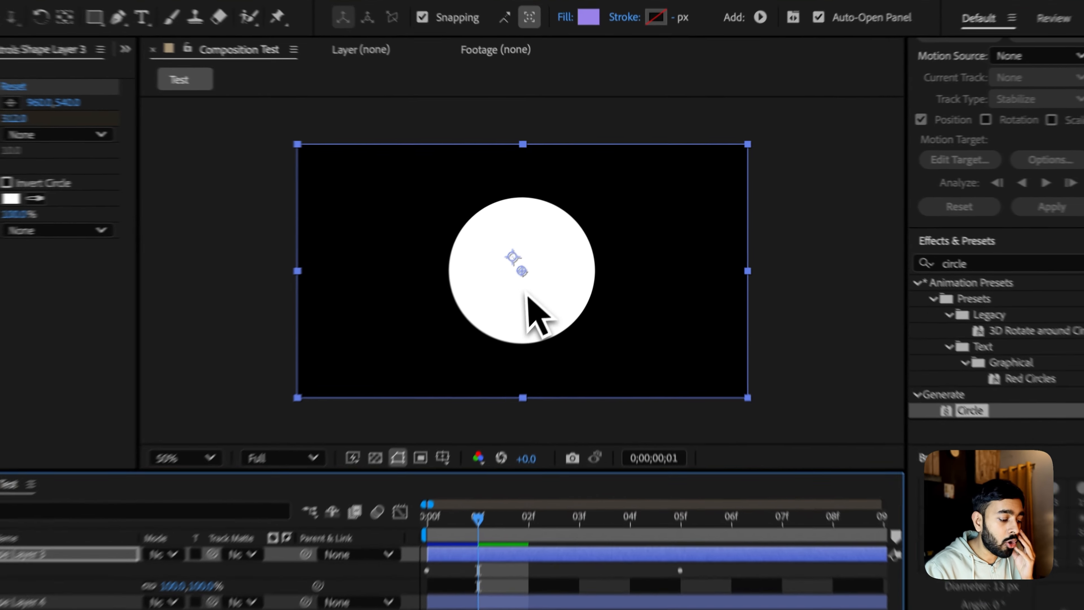
pyautogui.moveTo(542, 250); pyautogui.dragTo(625, 250)
pyautogui.press('super+z')
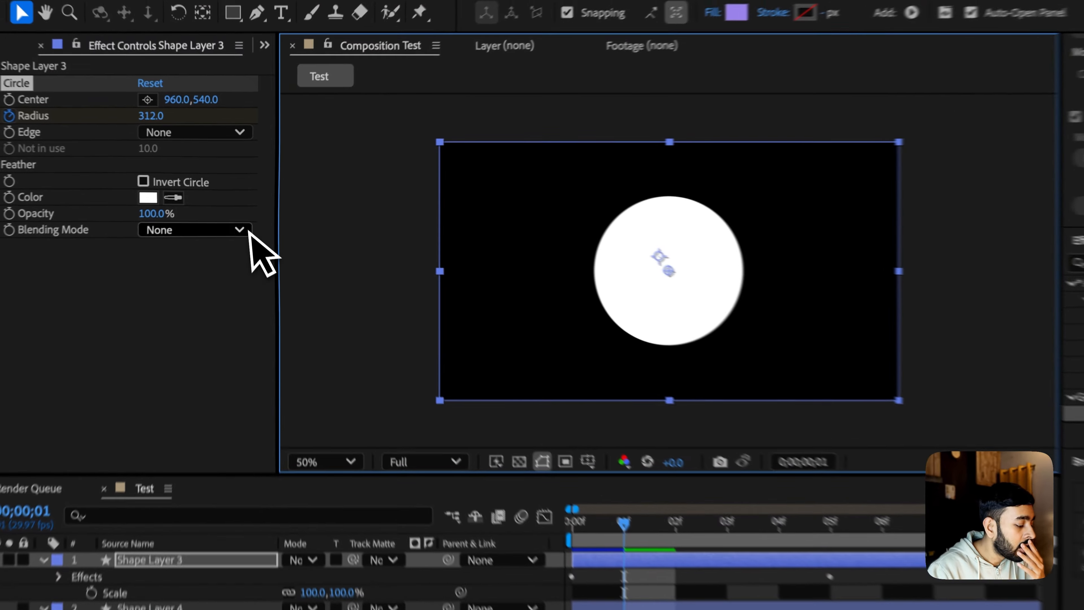
# Step: Set the Circle's Blending Mode to Stencil Alpha and make Shape Layer 4 visible again
pyautogui.click(239, 210)
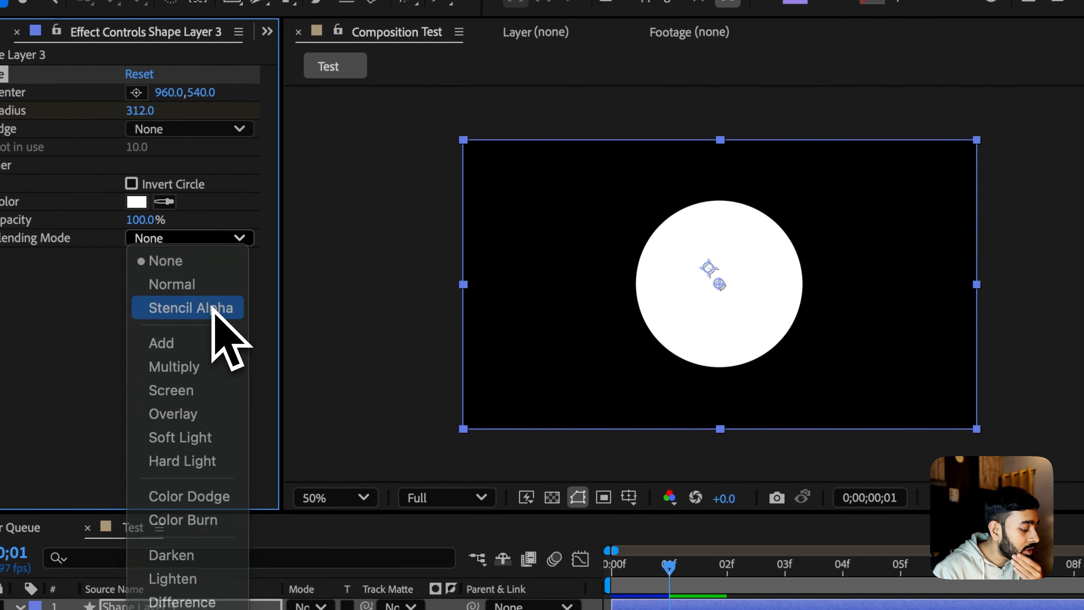
pyautogui.click(225, 255)
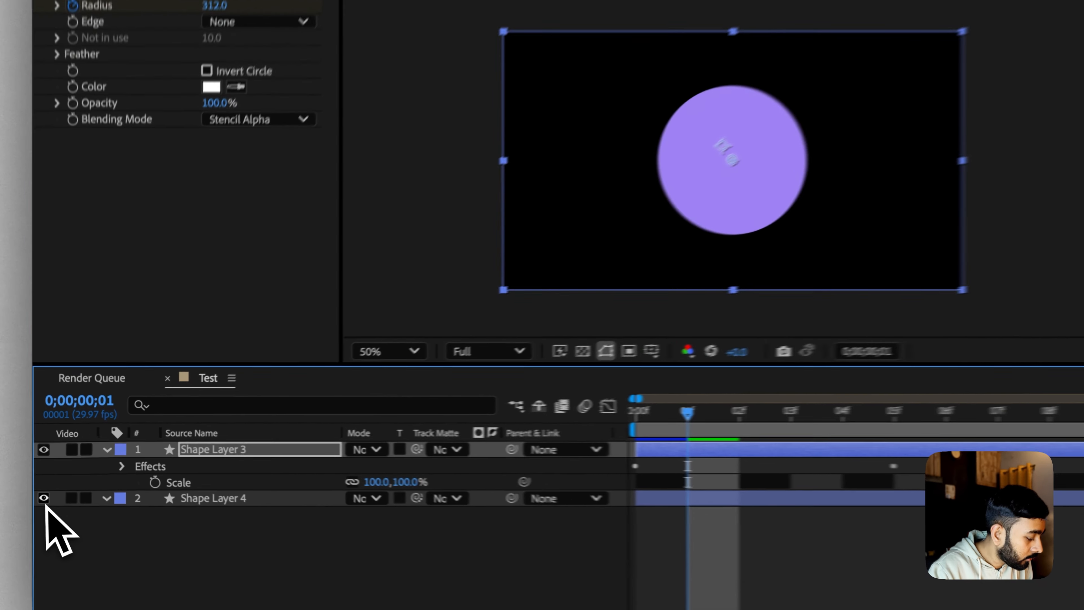
pyautogui.click(52, 483)
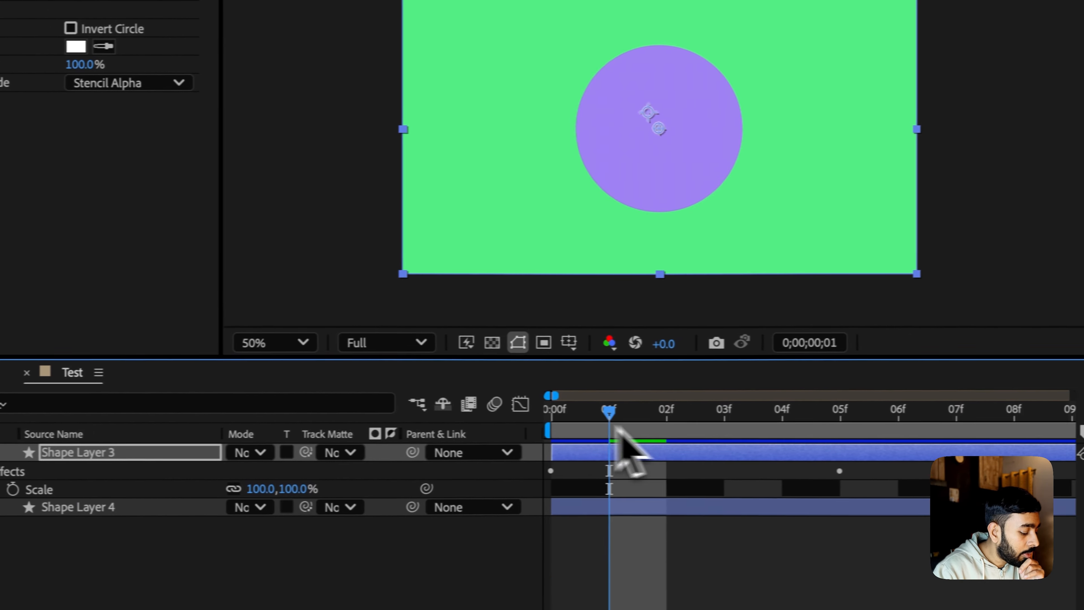
# Step: Lower the preview resolution to Third and play back the circle reveal from the first frame
pyautogui.press('space')
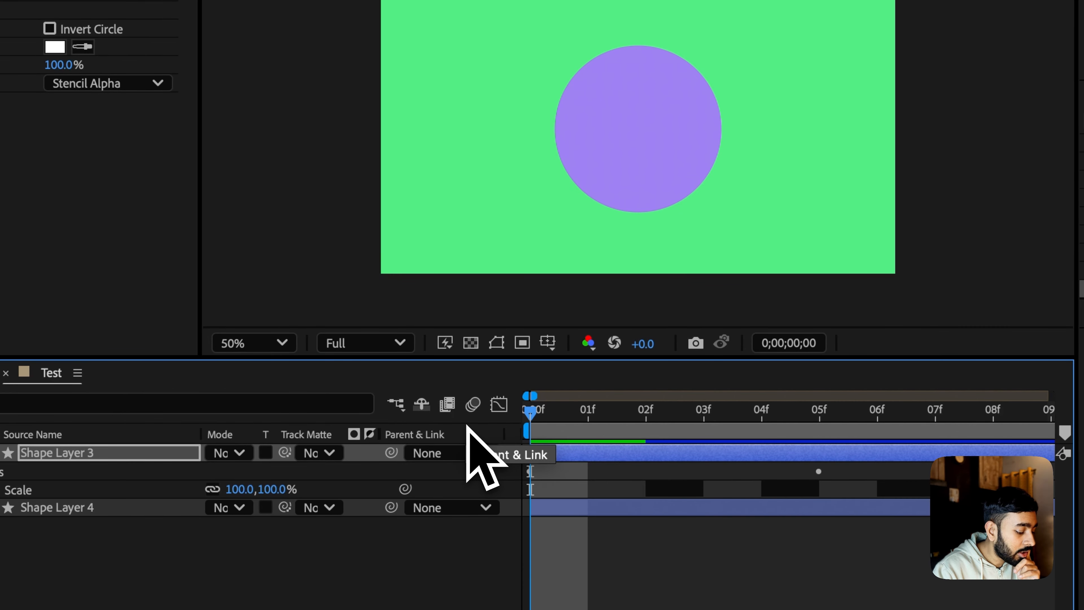
pyautogui.press('space')
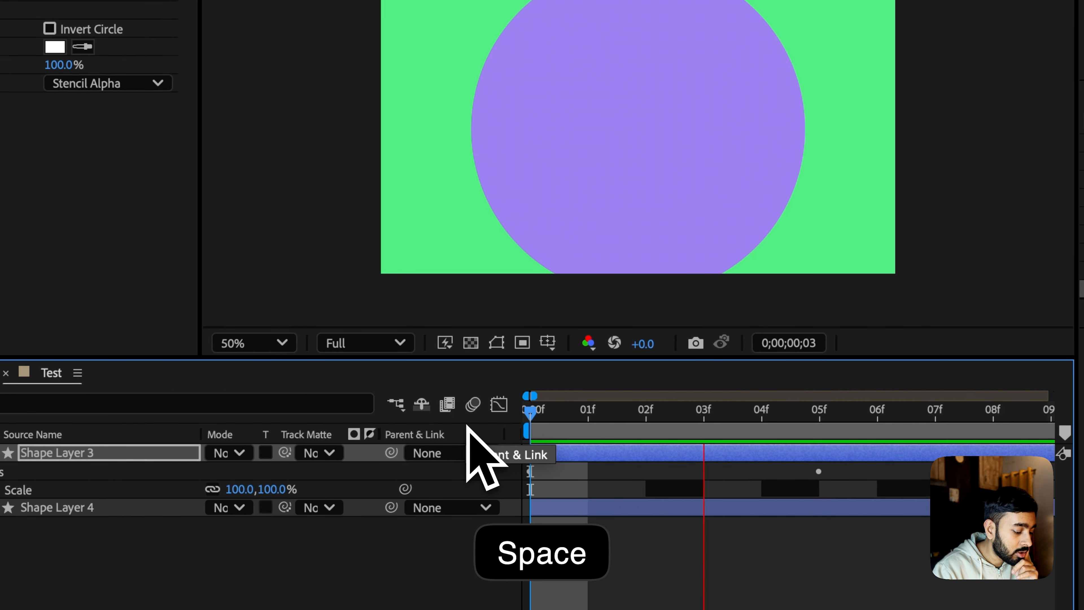
pyautogui.click(400, 343)
pyautogui.click(386, 461)
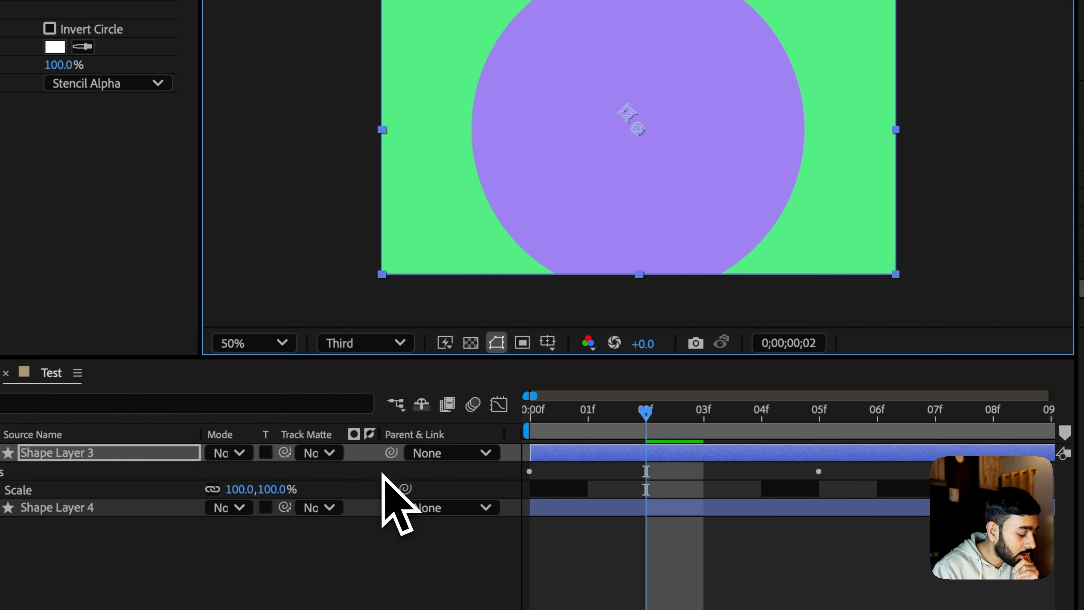
pyautogui.moveTo(573, 416); pyautogui.dragTo(454, 409)
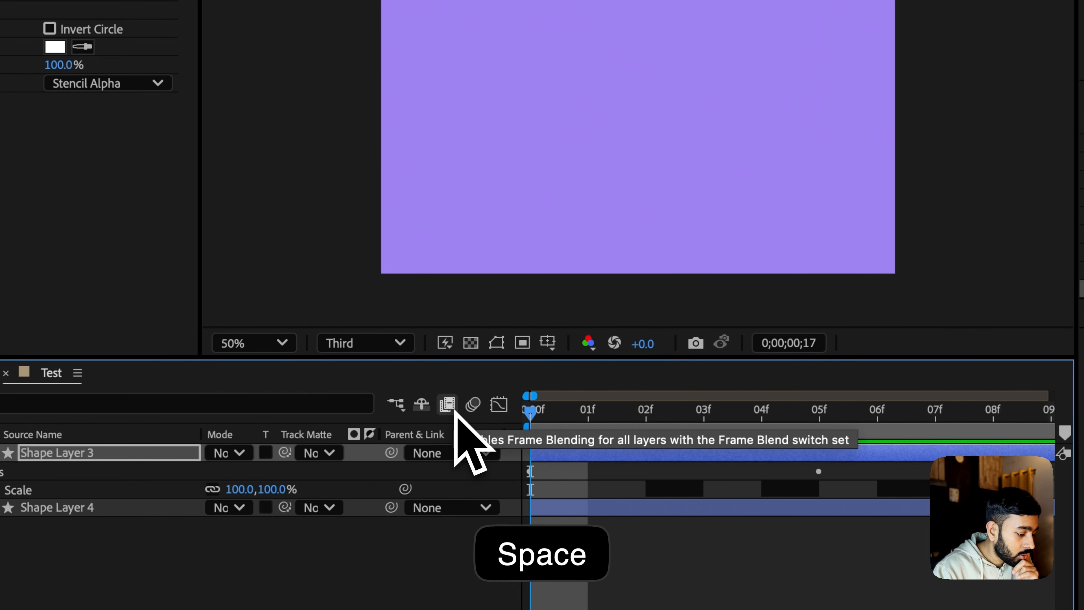
pyautogui.press('space')
pyautogui.hscroll(-5, 586, 508)
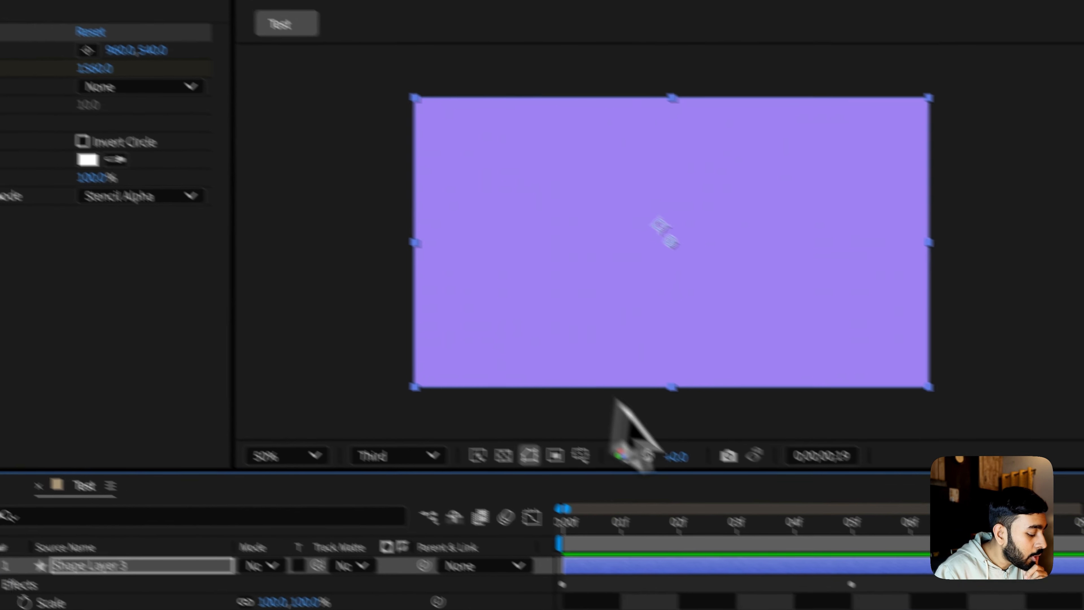
# Step: At frame 2, set the Circle's Edge to Edge Radius, and try an Edge Radius of 334 before undoing that value
pyautogui.click(647, 410)
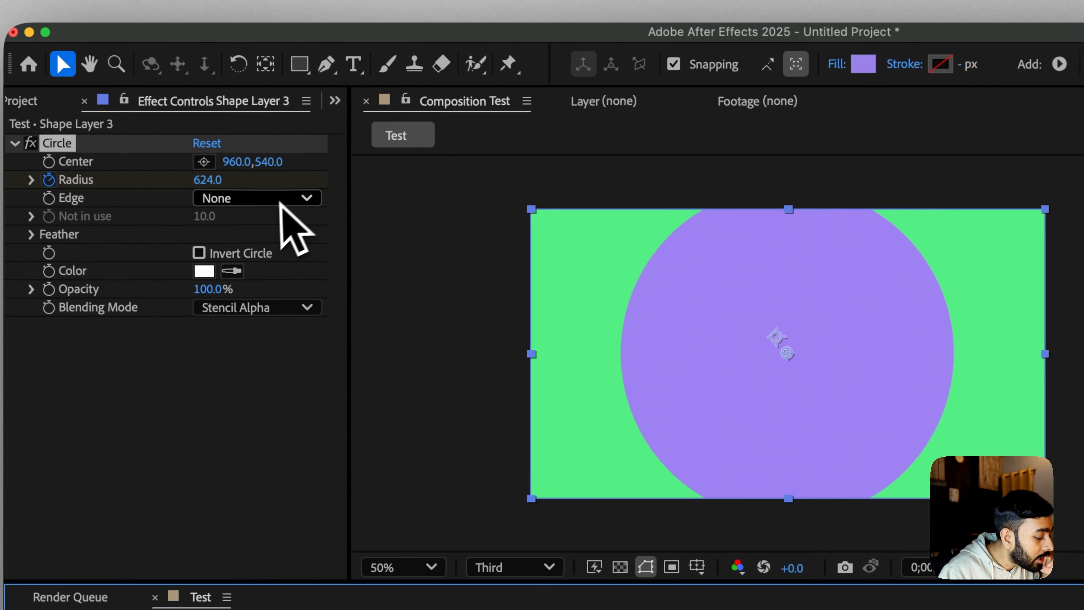
pyautogui.click(83, 47)
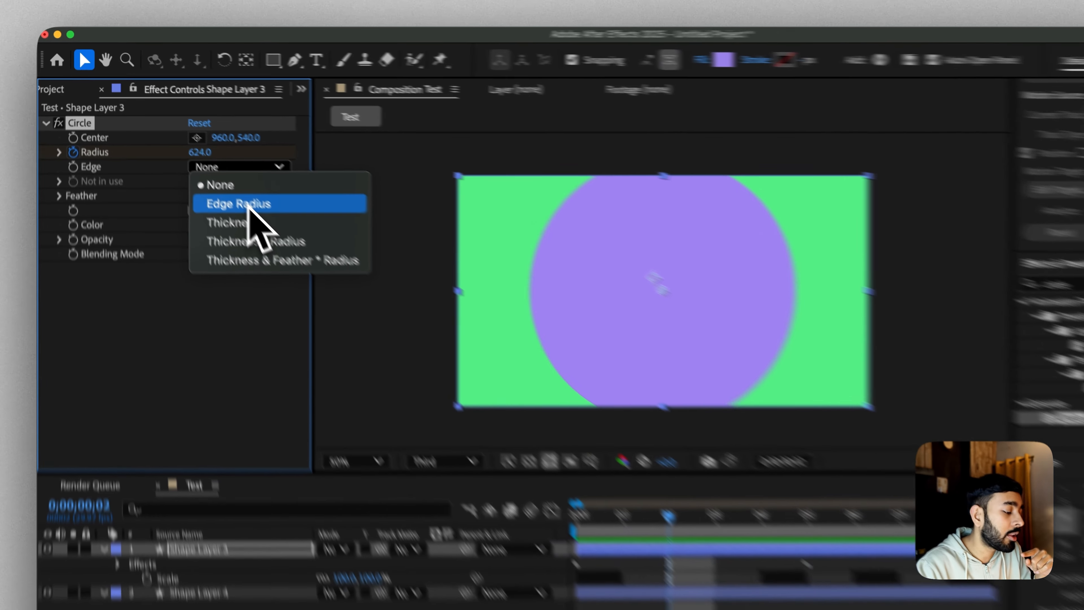
pyautogui.click(214, 170)
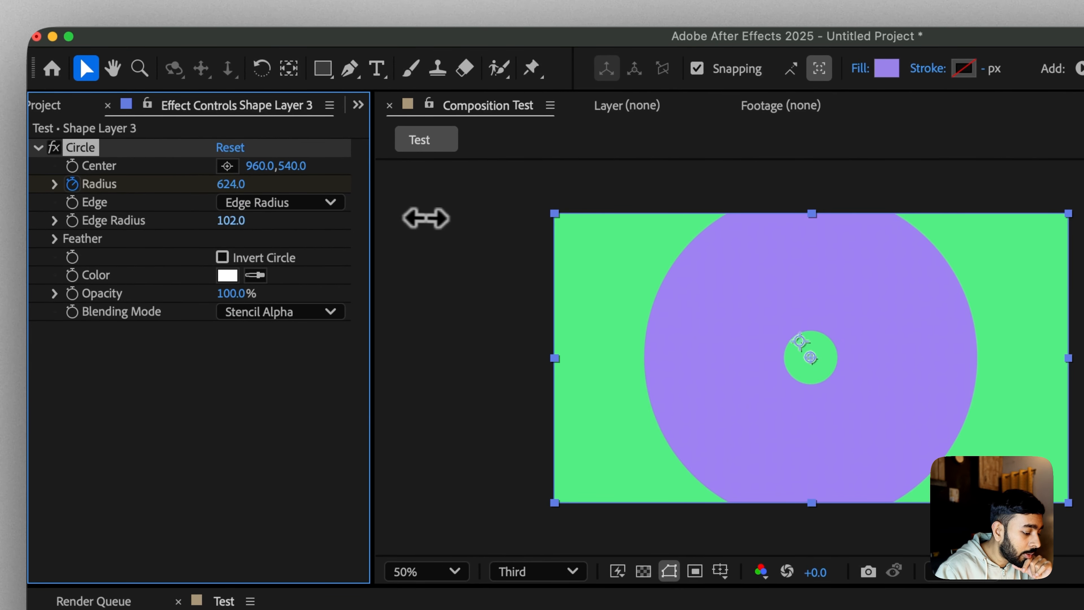
pyautogui.moveTo(425, 219); pyautogui.dragTo(556, 210)
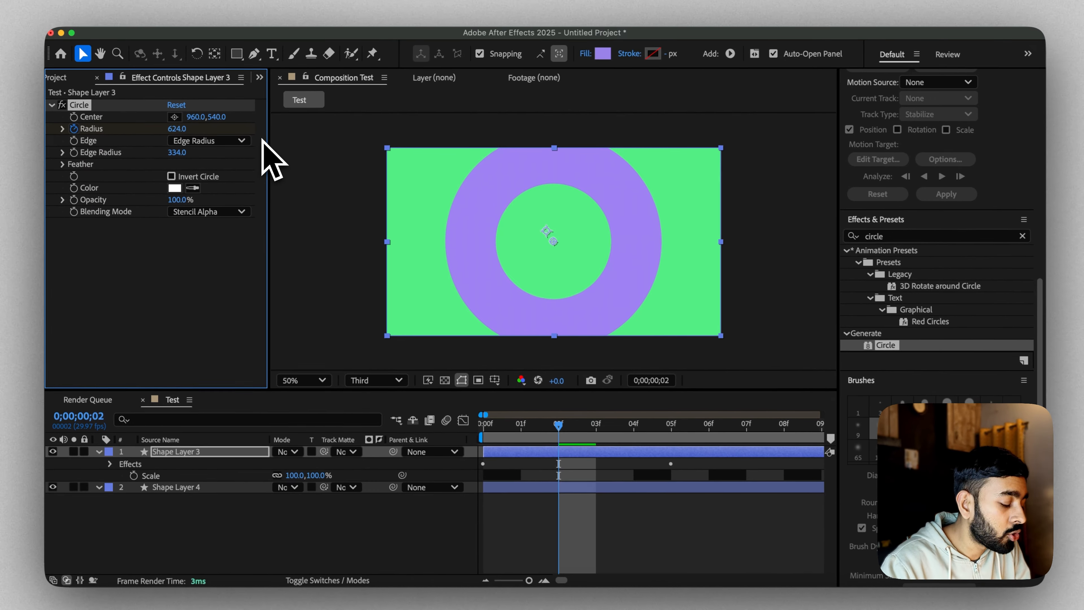
pyautogui.press('super+z')
pyautogui.press('super+z')
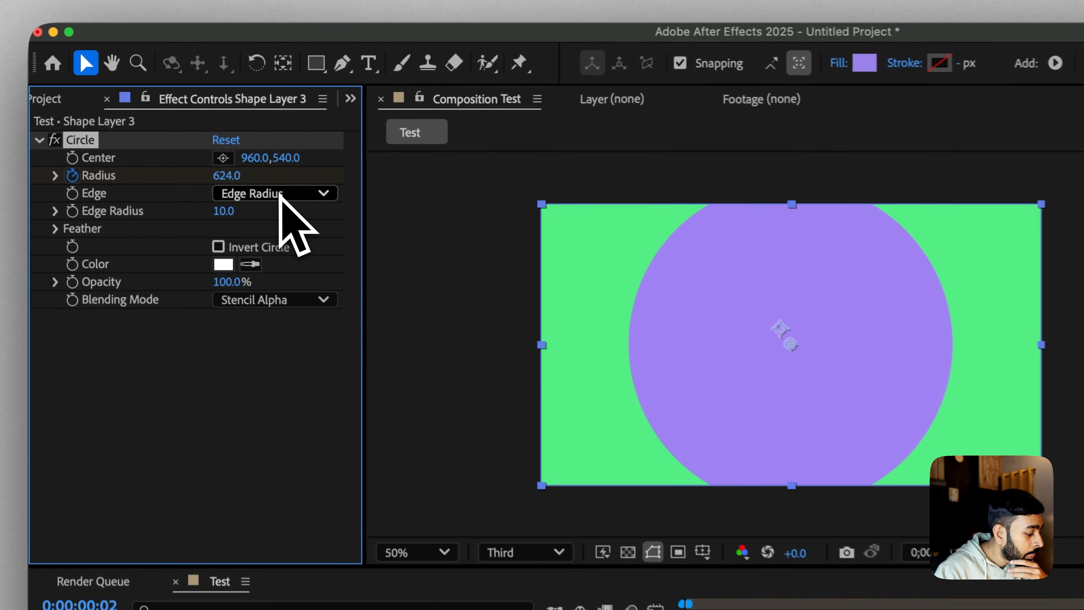
# Step: Set the Circle's Edge to Thickness and raise the Thickness to 92
pyautogui.click(215, 141)
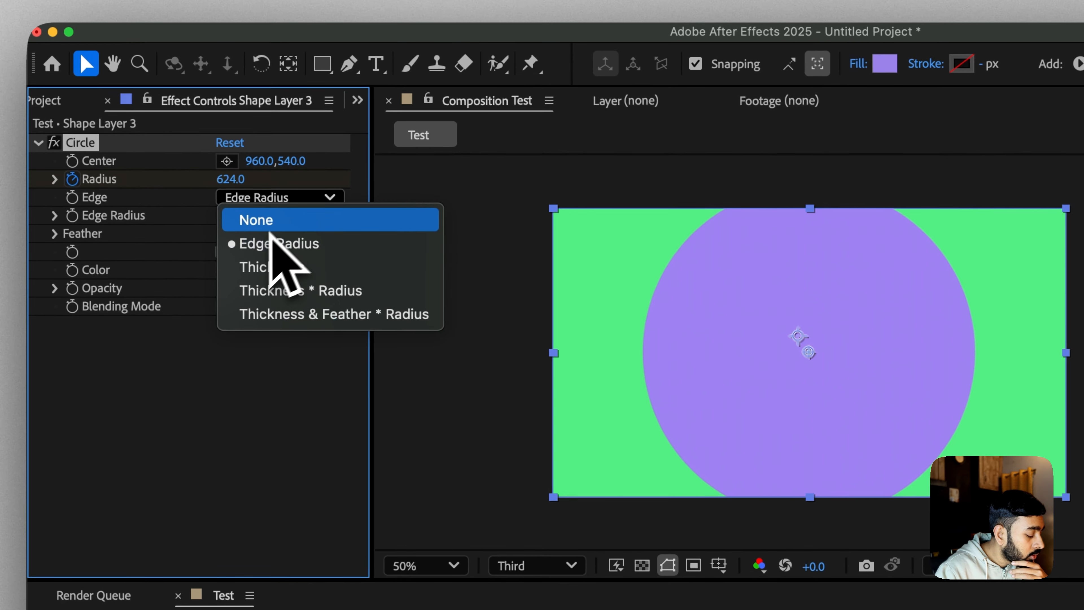
pyautogui.click(276, 267)
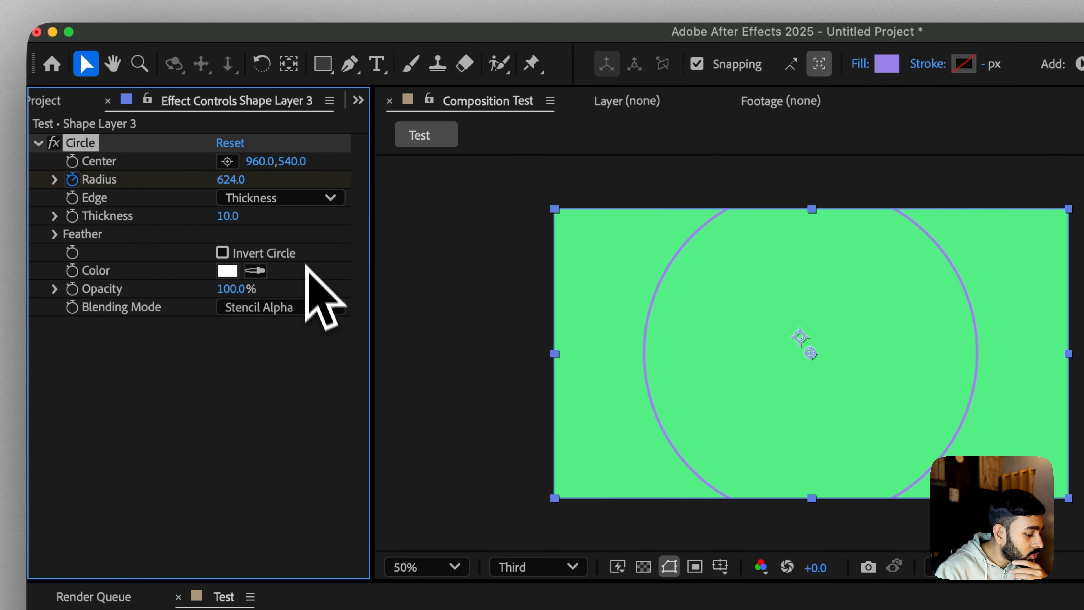
pyautogui.moveTo(229, 215); pyautogui.dragTo(239, 211)
pyautogui.moveTo(298, 212); pyautogui.dragTo(338, 196)
# Step: Compare the Circle's Edge Radius and Thickness edge modes by switching between them, ending on Thickness
pyautogui.click(300, 199)
pyautogui.click(298, 243)
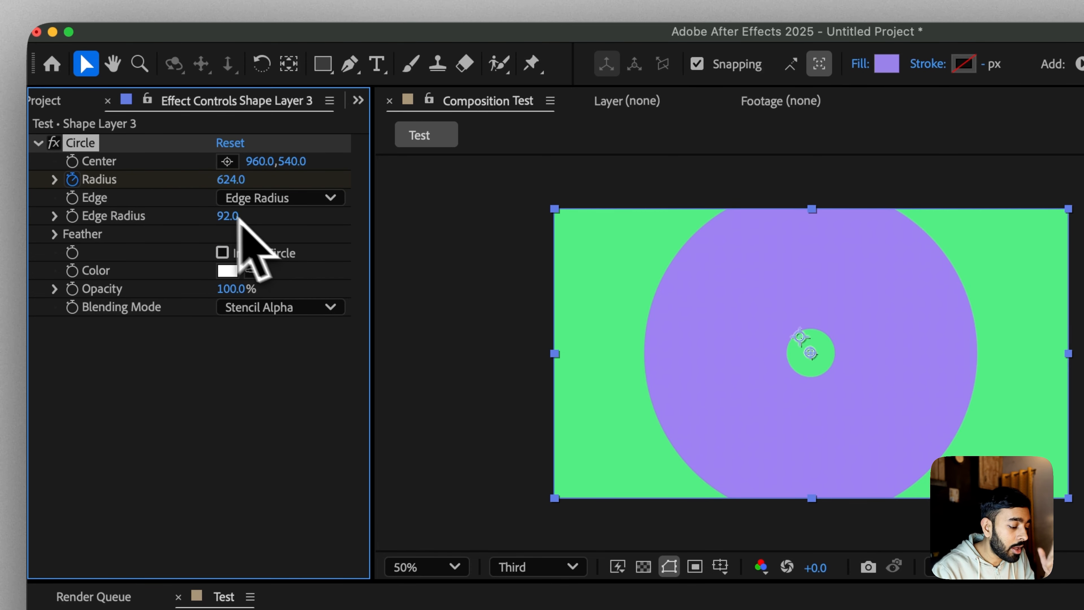
pyautogui.click(246, 200)
pyautogui.click(258, 266)
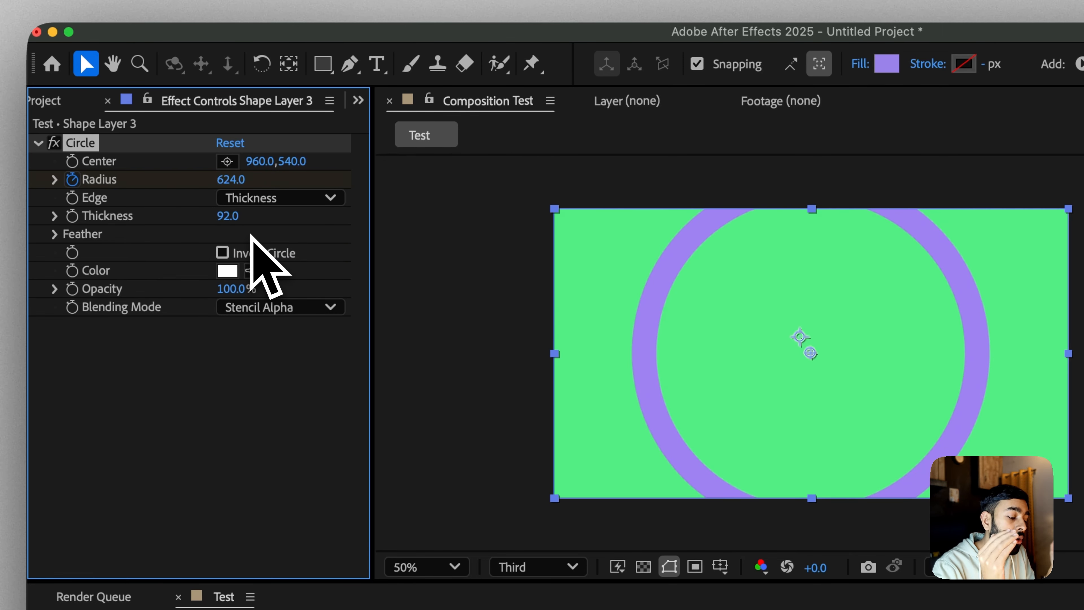
pyautogui.click(256, 199)
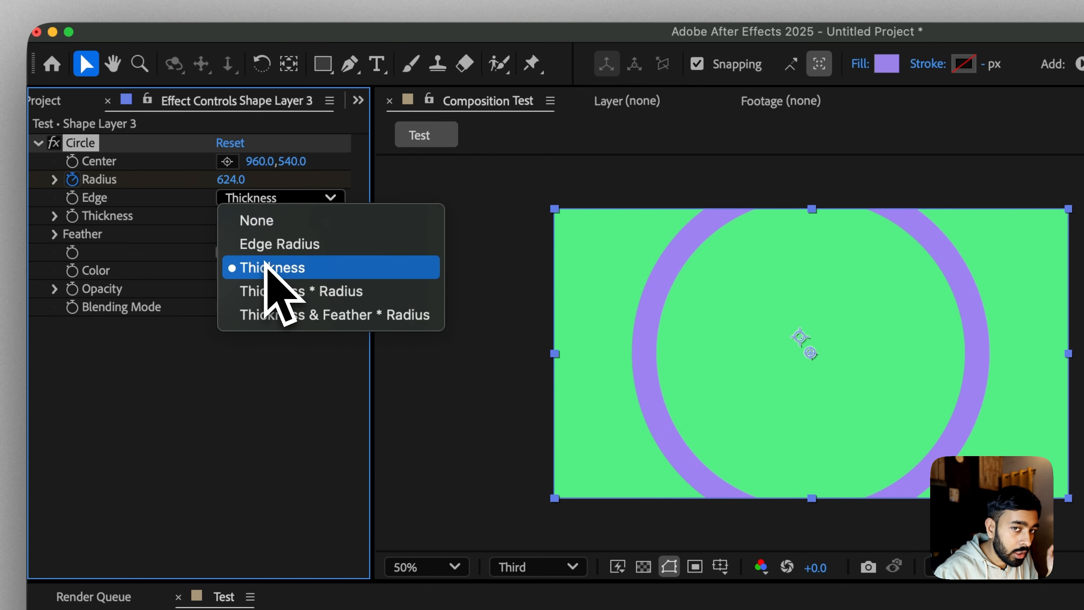
pyautogui.click(268, 244)
pyautogui.click(282, 199)
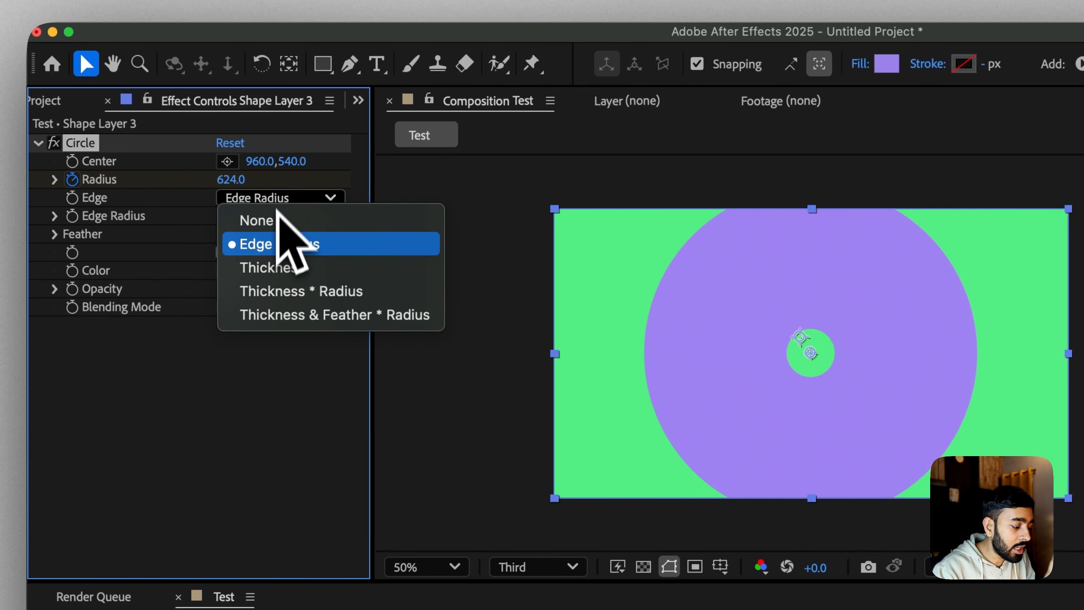
pyautogui.click(269, 268)
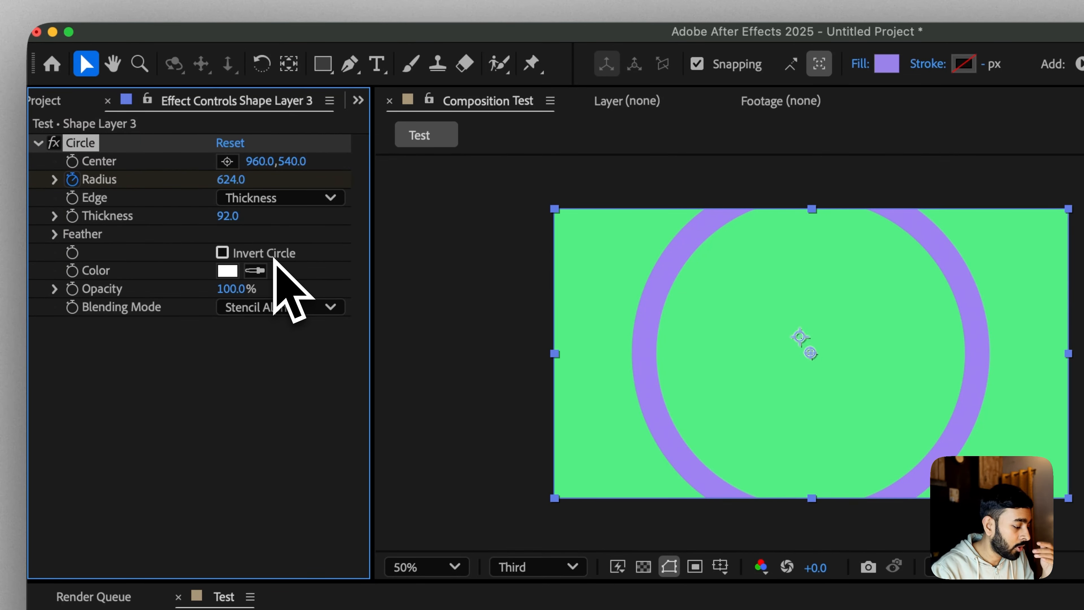
# Step: Set the Circle's Edge to Thickness * Radius and try thinner and thicker rings by varying the Thickness
pyautogui.click(284, 198)
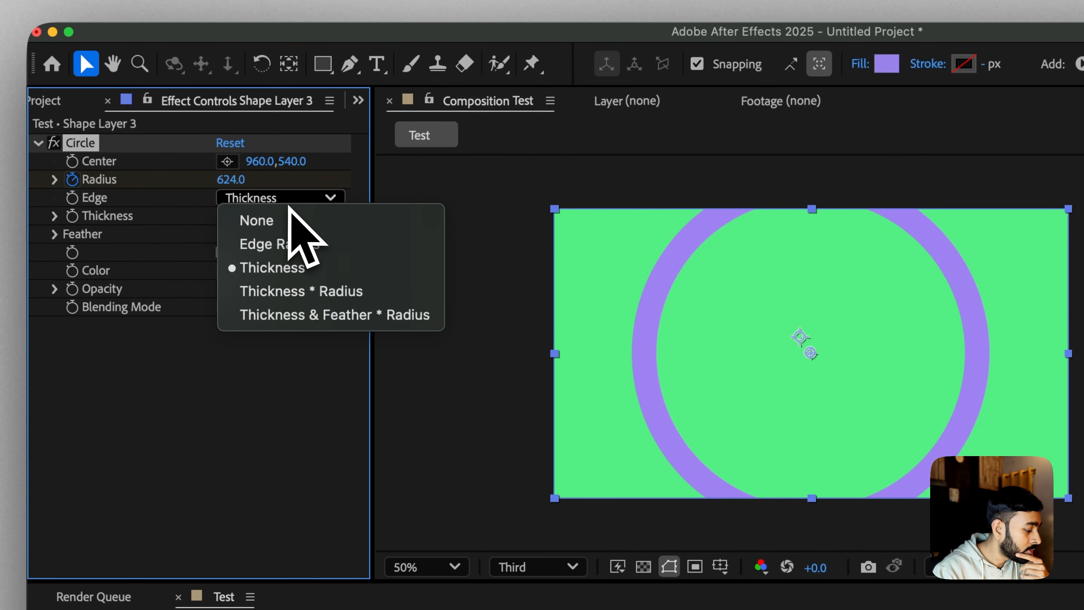
pyautogui.click(296, 292)
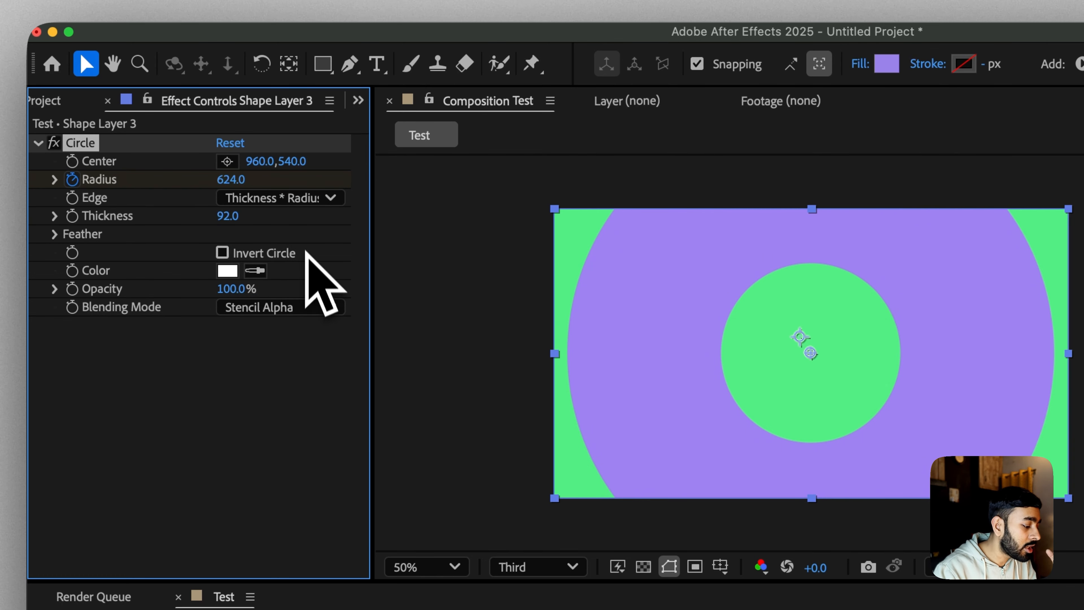
pyautogui.moveTo(245, 213); pyautogui.dragTo(128, 213)
pyautogui.click(249, 199)
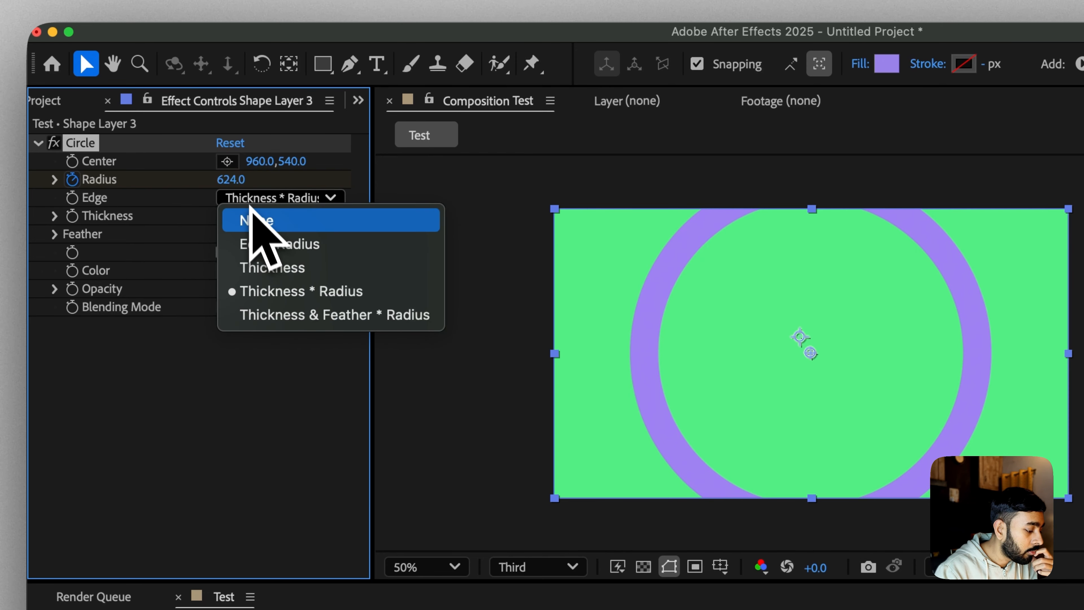
pyautogui.click(251, 291)
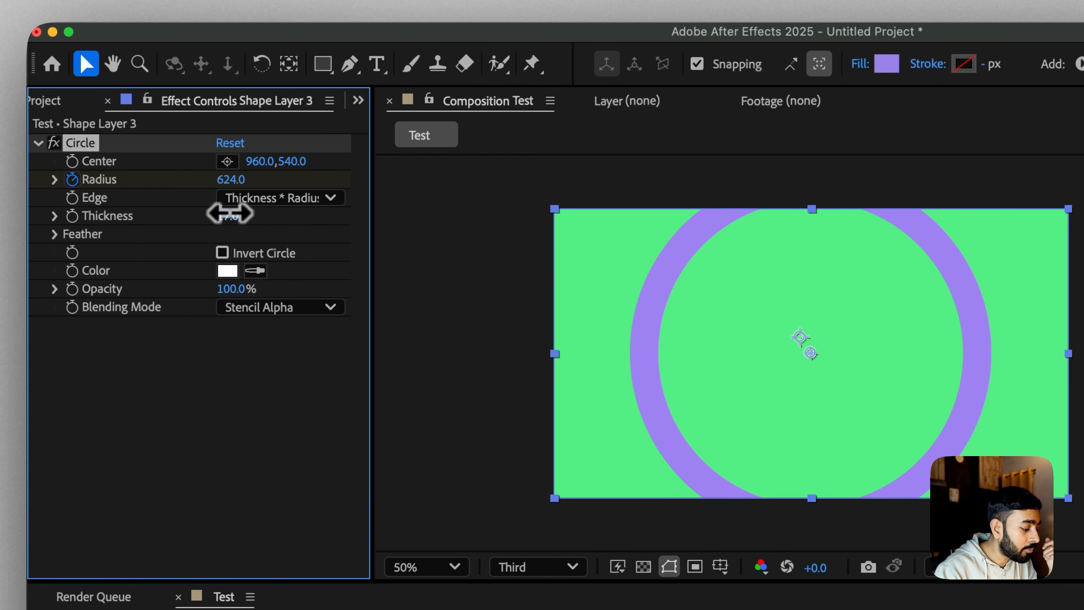
pyautogui.moveTo(231, 213); pyautogui.dragTo(257, 216)
# Step: Set the Circle's Edge to Thickness & Feather * Radius and its Thickness to 35
pyautogui.click(263, 199)
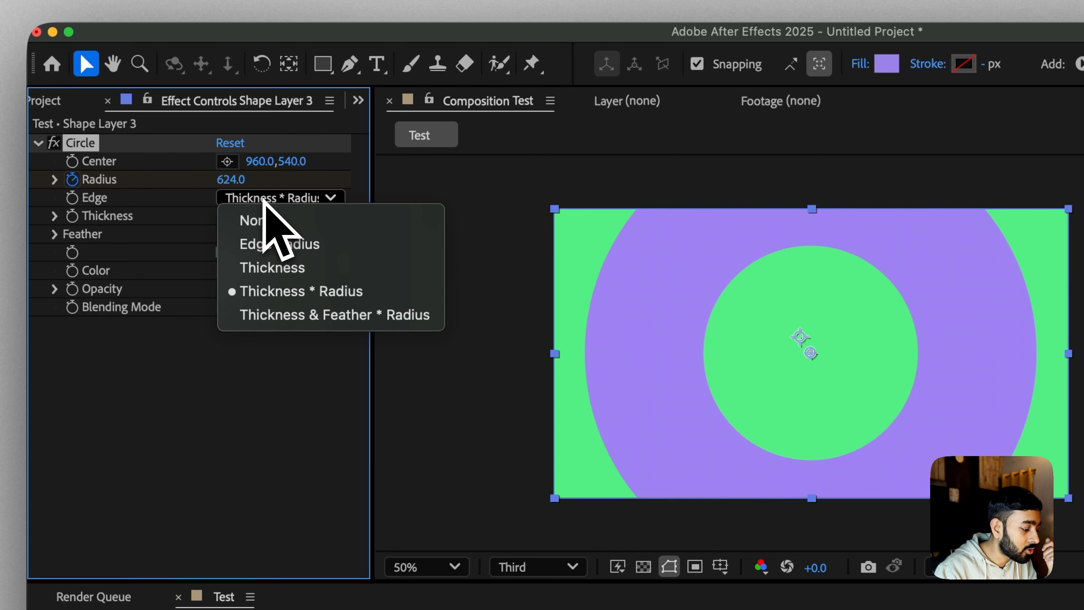
pyautogui.click(292, 322)
pyautogui.moveTo(232, 215)
pyautogui.mouseDown()
pyautogui.moveTo(295, 216)
pyautogui.moveTo(216, 213)
pyautogui.mouseUp()
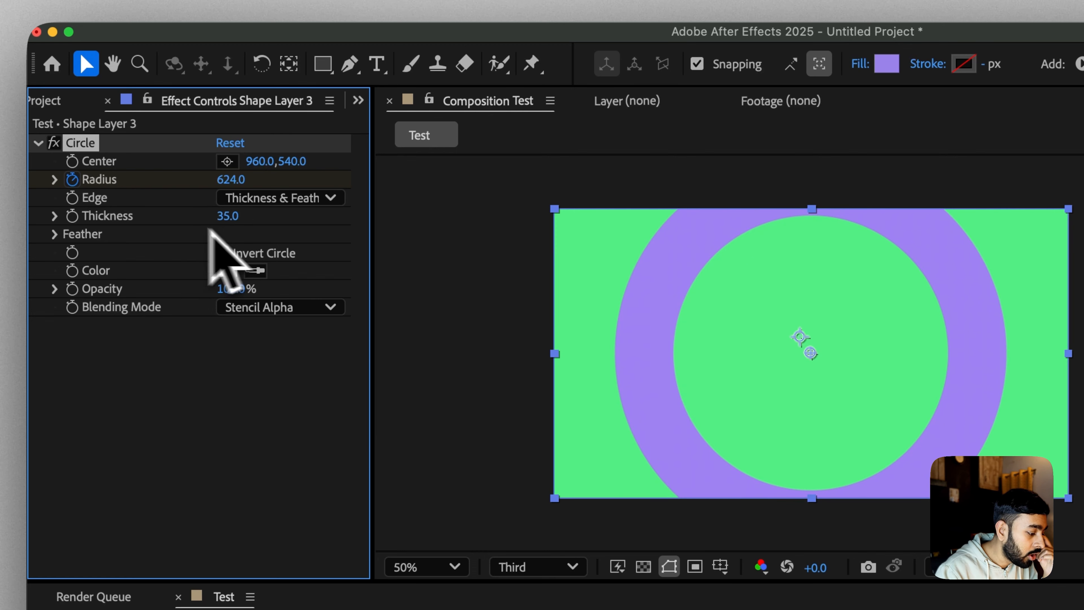
# Step: Soften the ring with a Feather Outer Edge of 20 and a Feather Inner Edge of 77
pyautogui.click(54, 234)
pyautogui.click(75, 270)
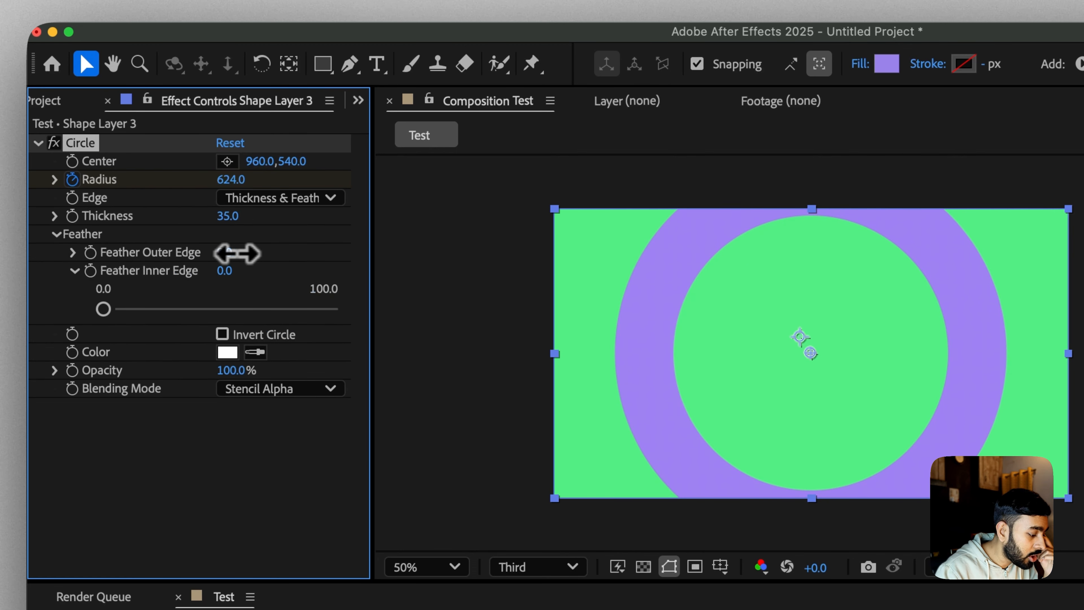
pyautogui.moveTo(237, 253); pyautogui.dragTo(332, 273)
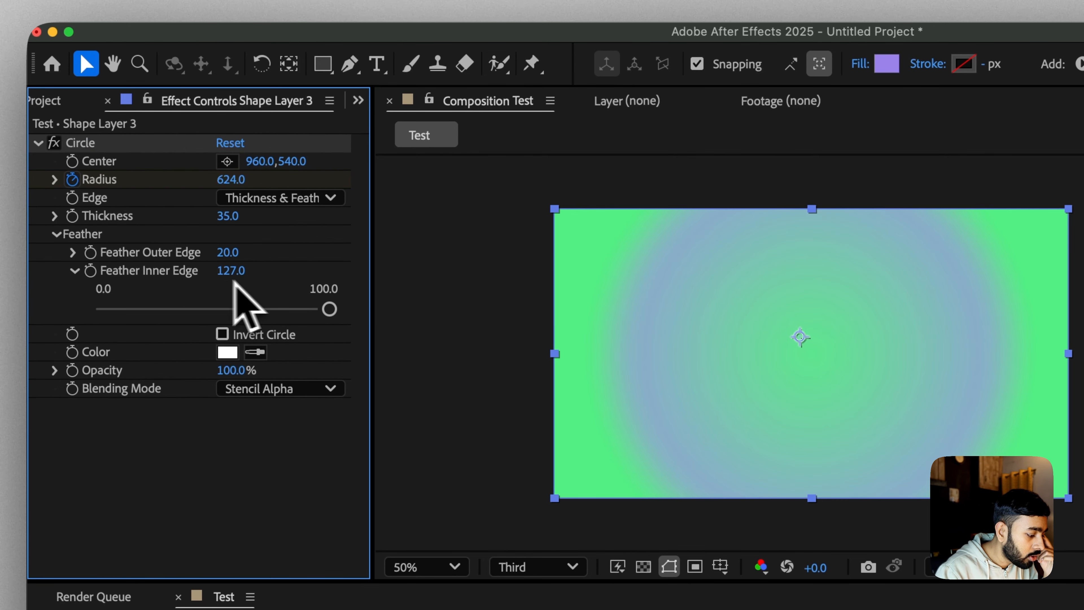
pyautogui.moveTo(218, 278); pyautogui.dragTo(169, 273)
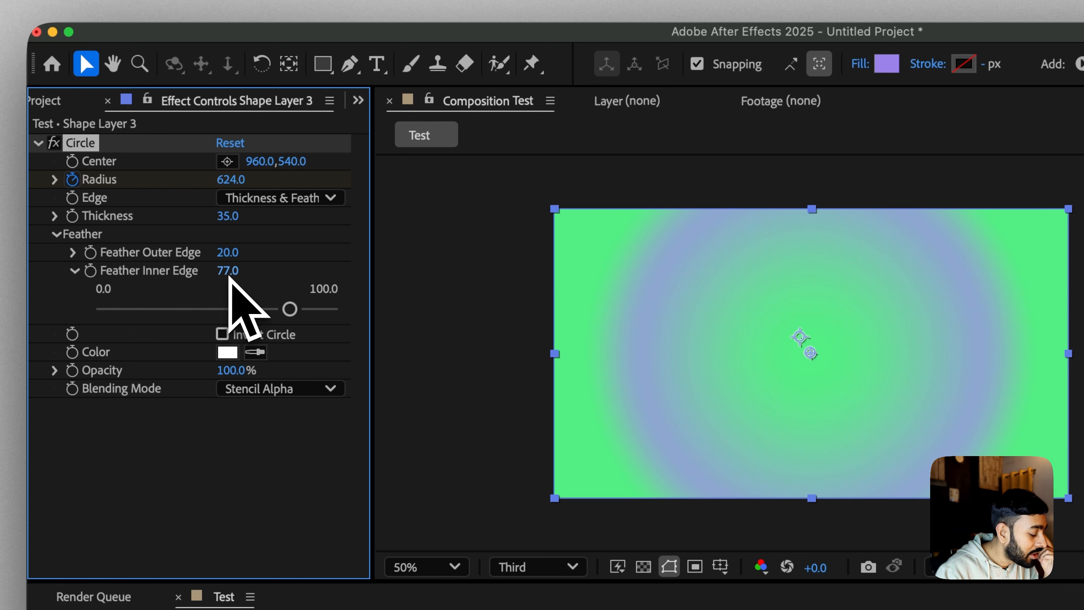
# Step: Set the Circle's Edge to None and its Feather Outer Edge to 0
pyautogui.click(259, 197)
pyautogui.click(263, 218)
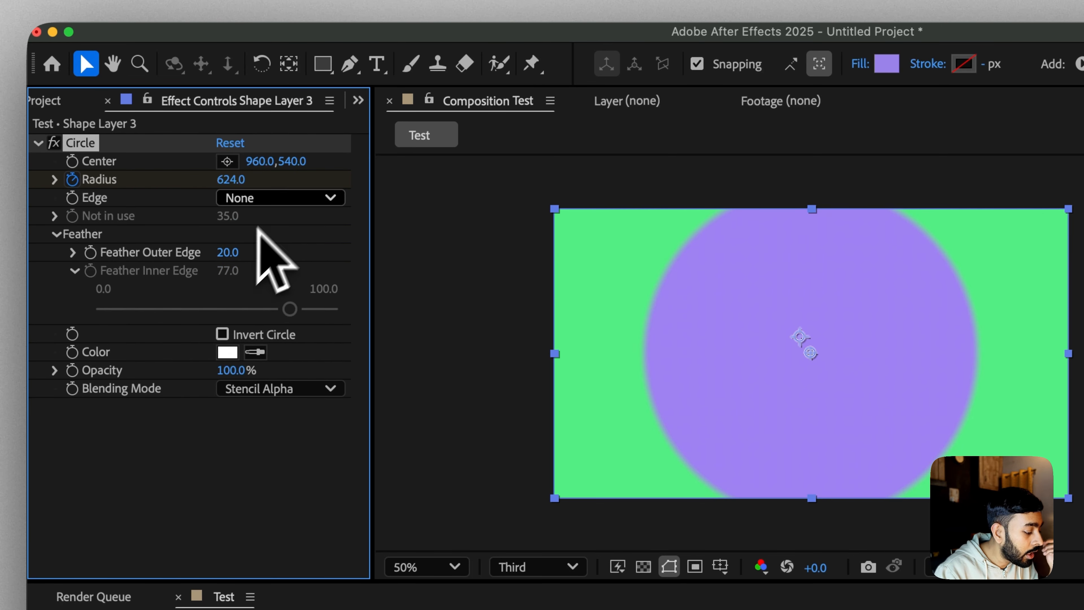
pyautogui.click(57, 235)
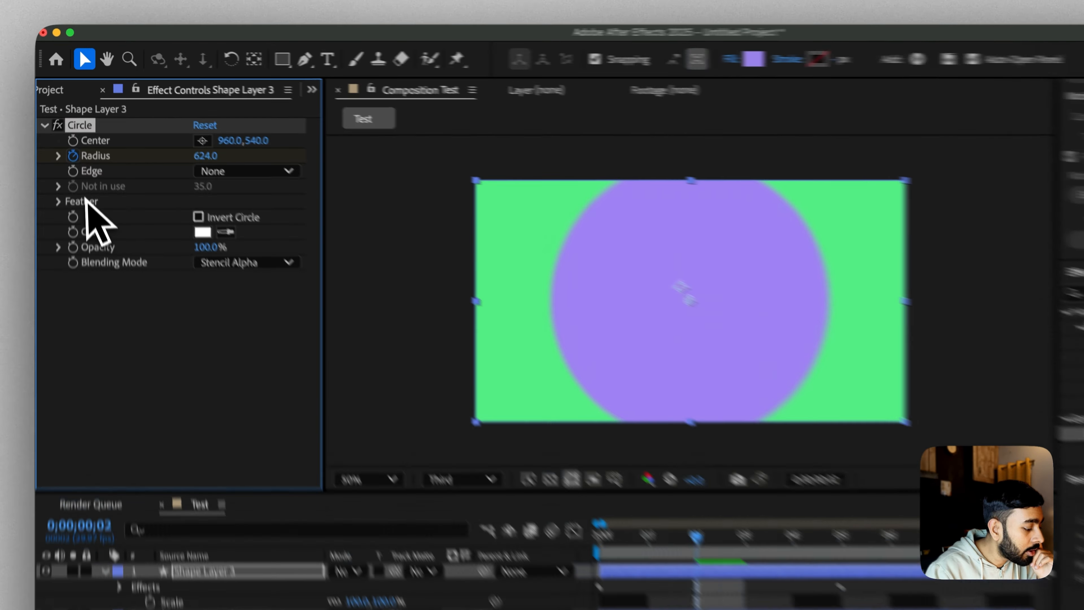
pyautogui.click(62, 163)
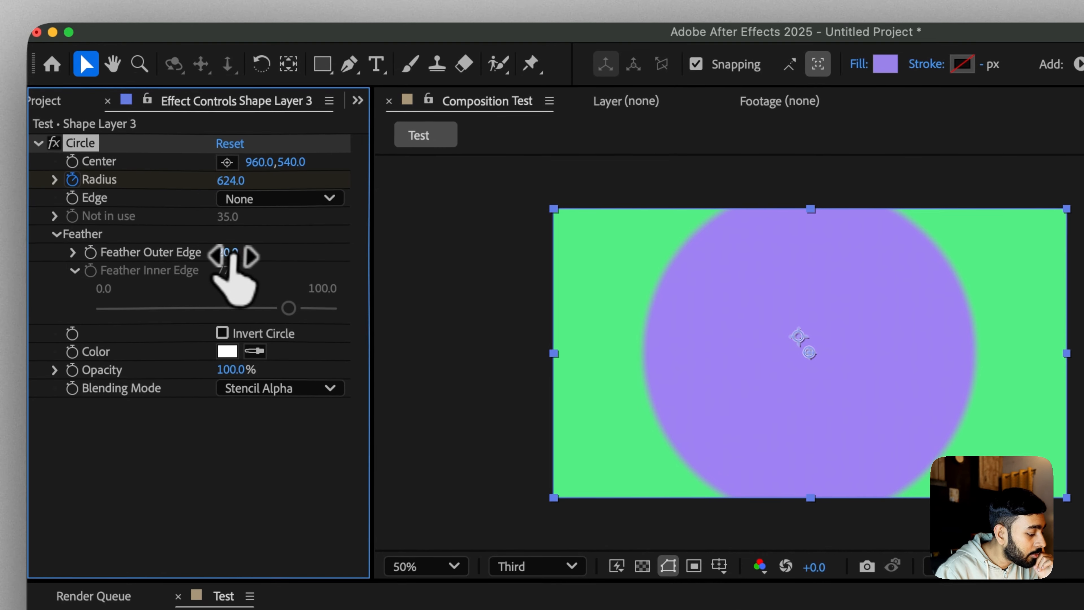
pyautogui.click(177, 175)
pyautogui.write('0')
pyautogui.press('Return')
pyautogui.click(60, 234)
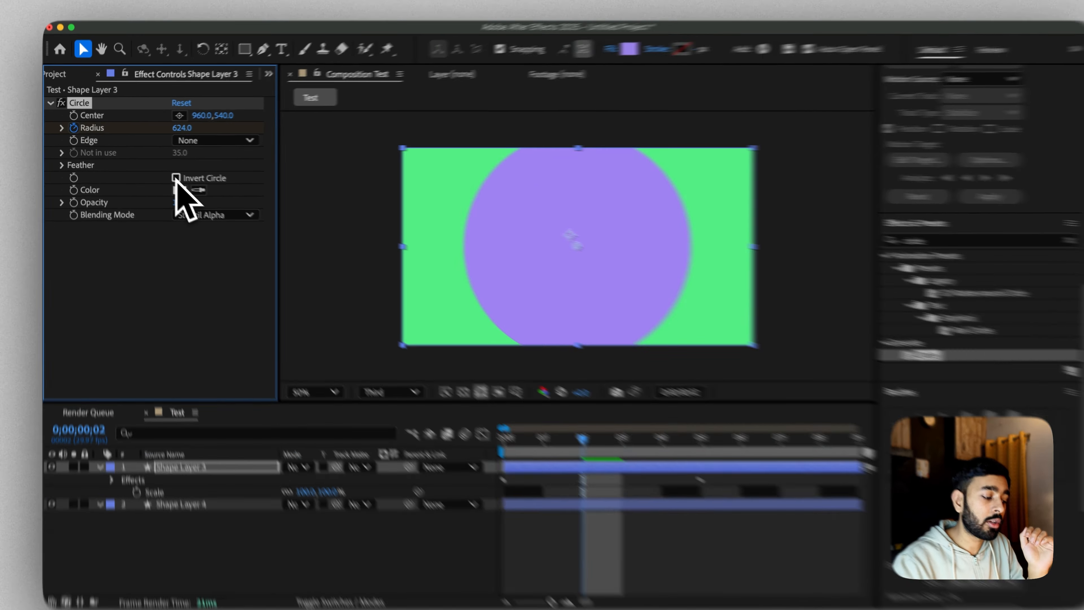
# Step: Try Invert Circle on and off, then hide Shape Layer 4 and leave Invert Circle enabled
pyautogui.click(171, 175)
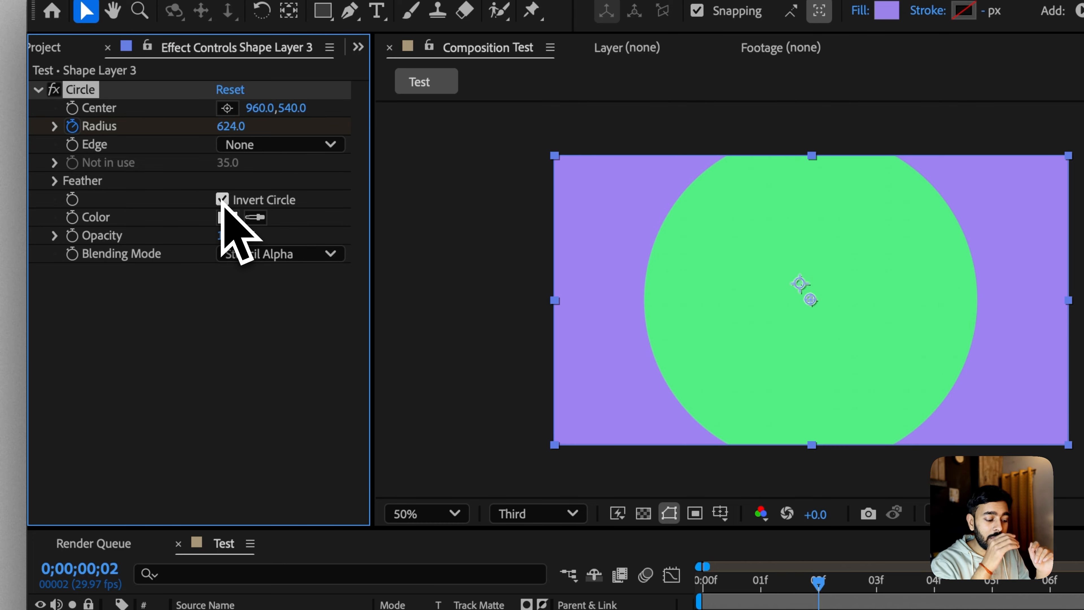
pyautogui.click(221, 199)
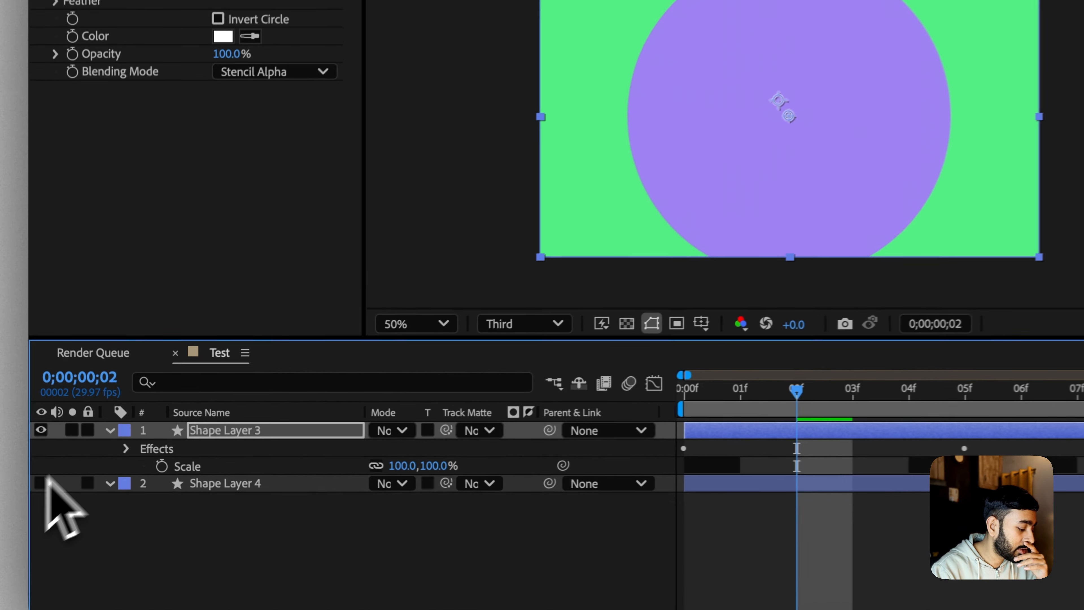
pyautogui.click(53, 483)
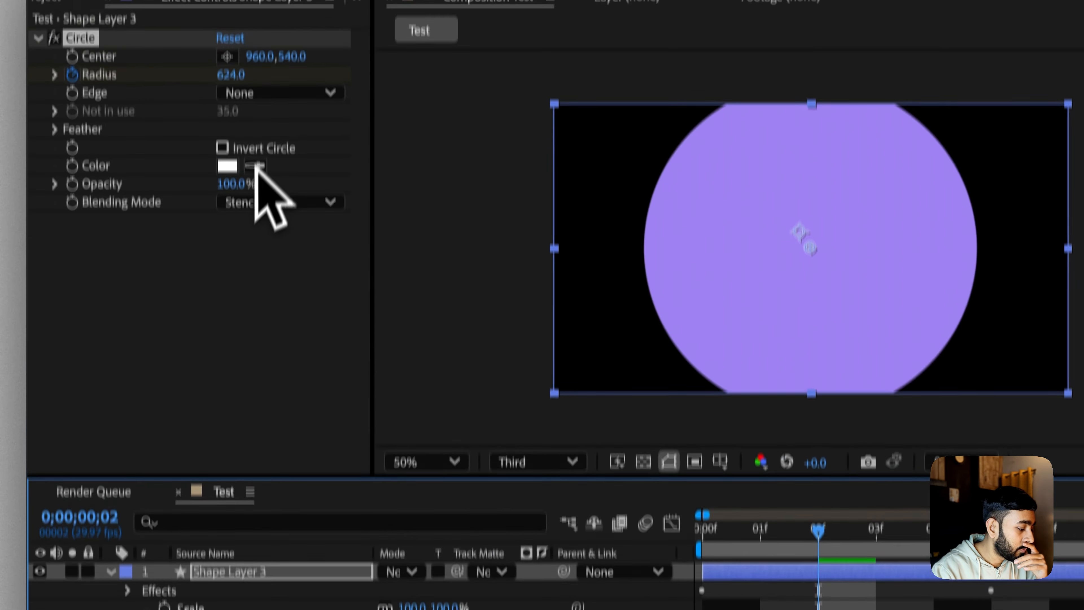
pyautogui.click(222, 148)
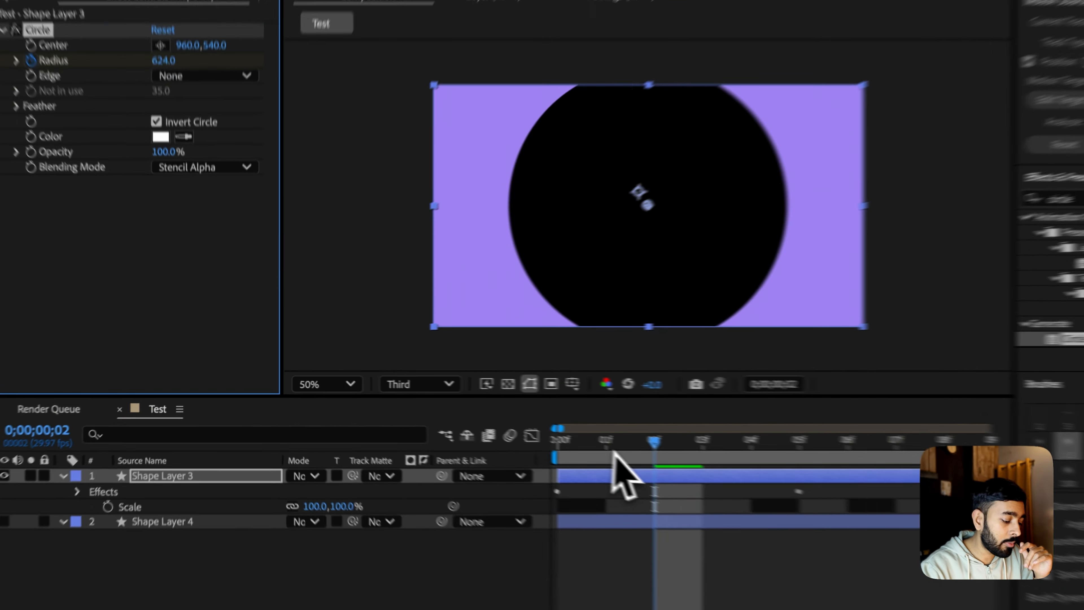
# Step: Play back the inverted circle animation from the first frame, then stop it
pyautogui.press('space')
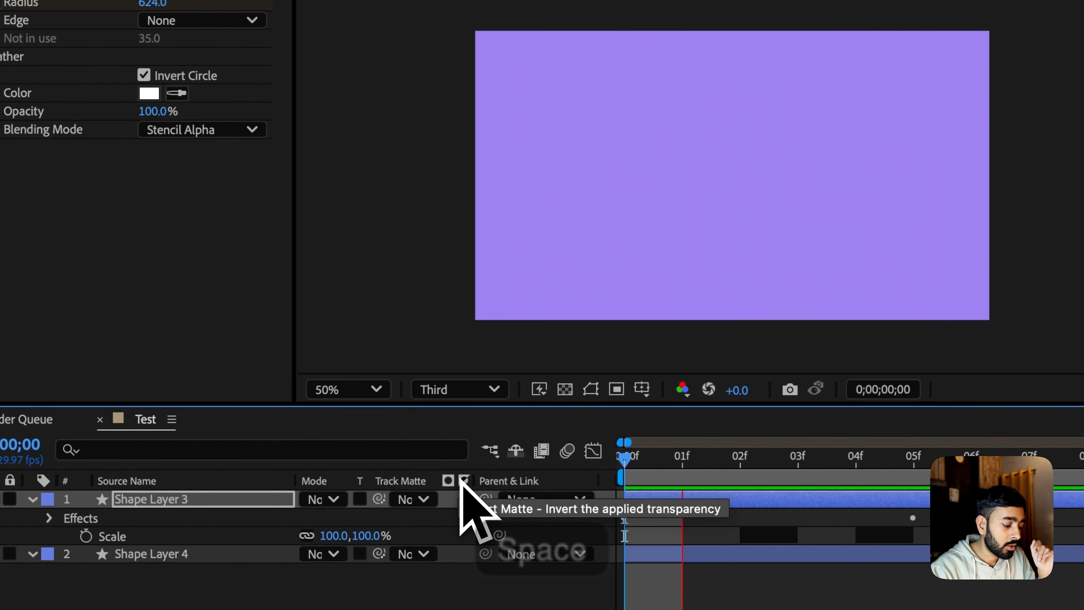
pyautogui.press('space')
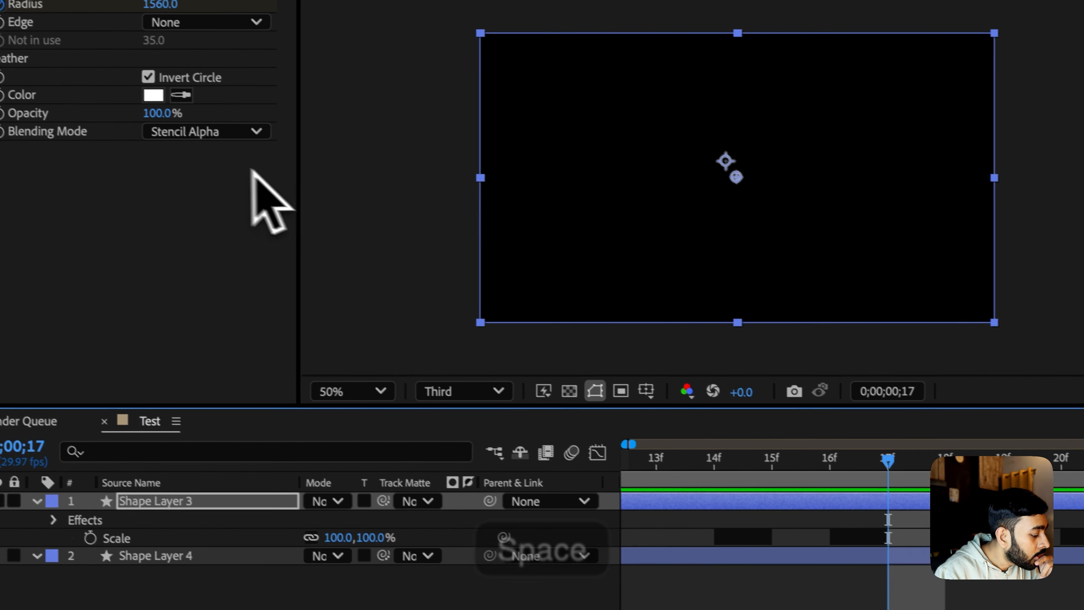
# Step: Lower the Circle's Opacity to 85% and readjust it at frame 1
pyautogui.moveTo(159, 113); pyautogui.dragTo(150, 114)
pyautogui.click(665, 462)
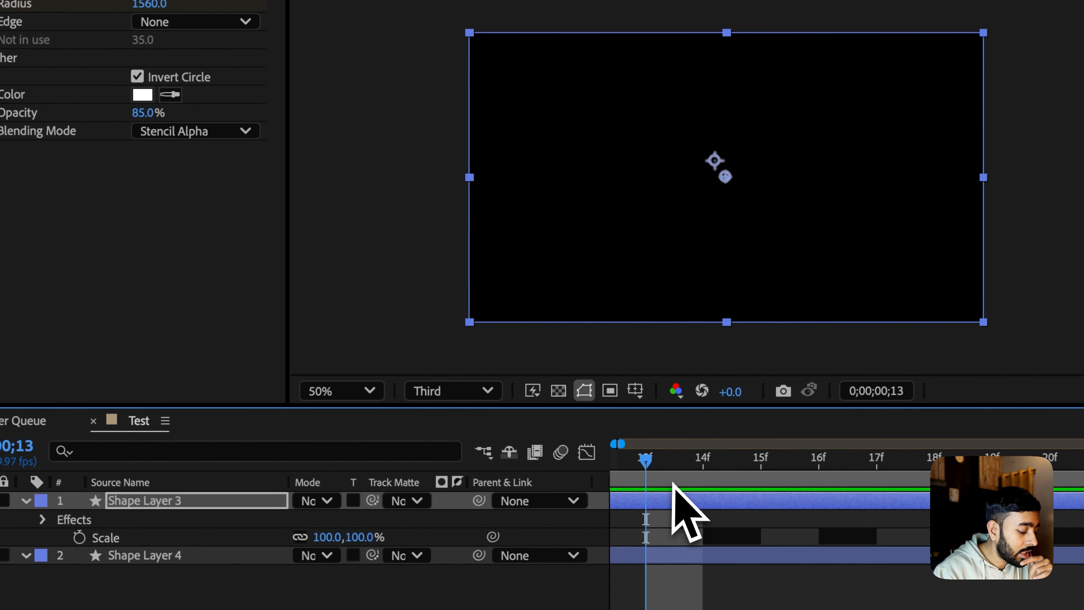
pyautogui.hscroll(-5, 672, 482)
pyautogui.click(673, 466)
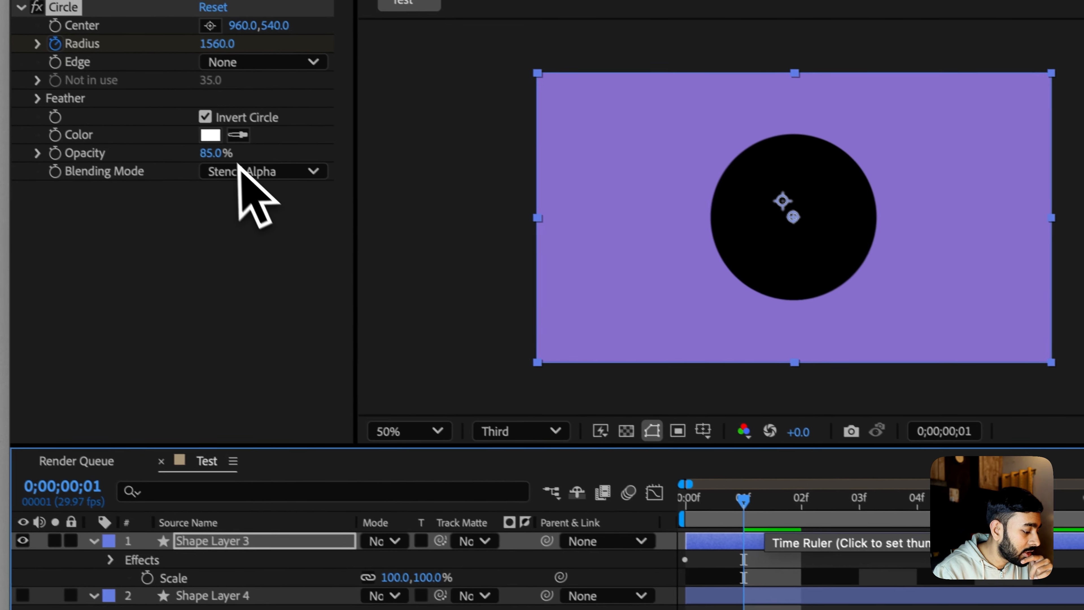
pyautogui.moveTo(209, 152); pyautogui.dragTo(232, 166)
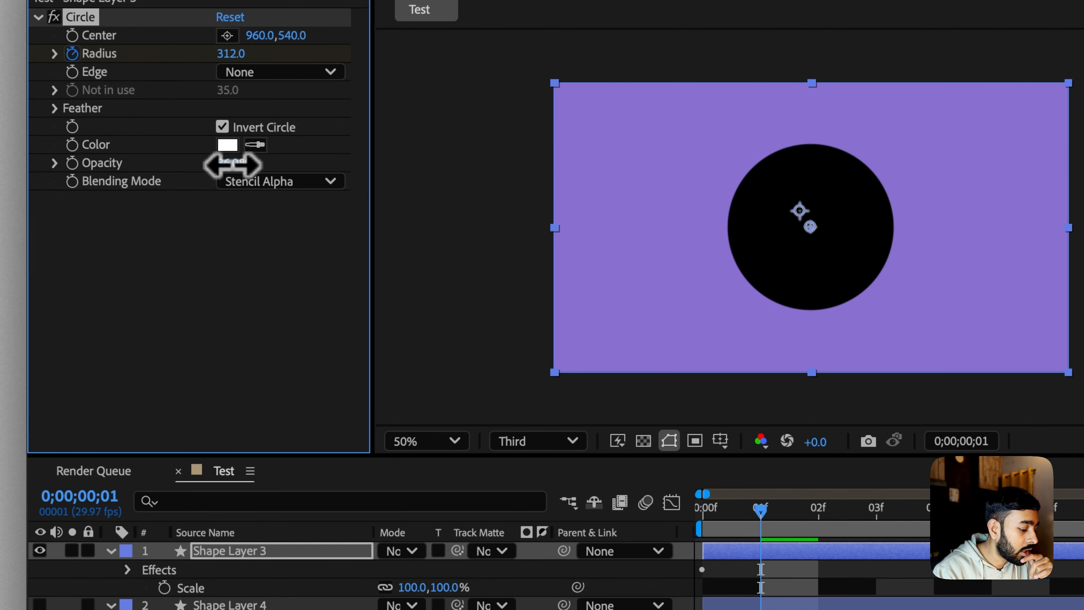